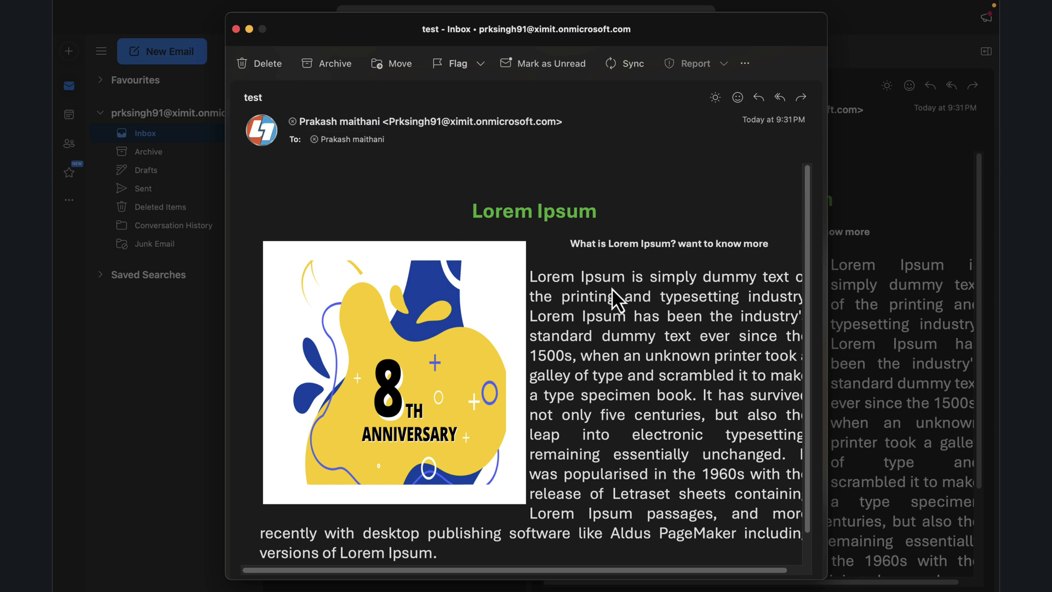
Bring up the SharePoint AnnivImages library showing its eight images and NumberValue column
key(super+Tab)
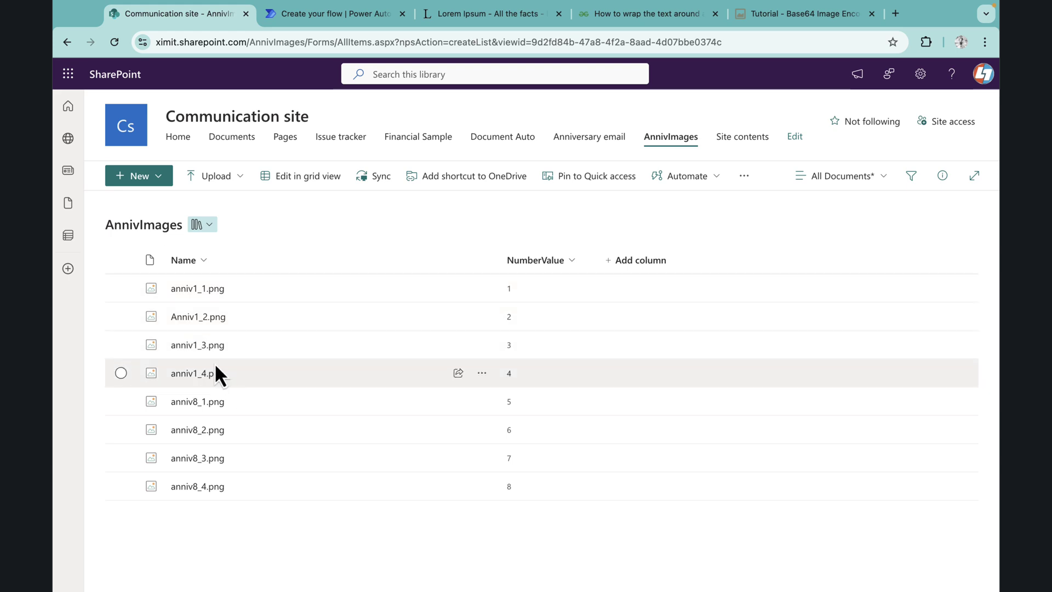
Create an instant cloud flow named EmbedImages with a Manually trigger a flow trigger
click(293, 15)
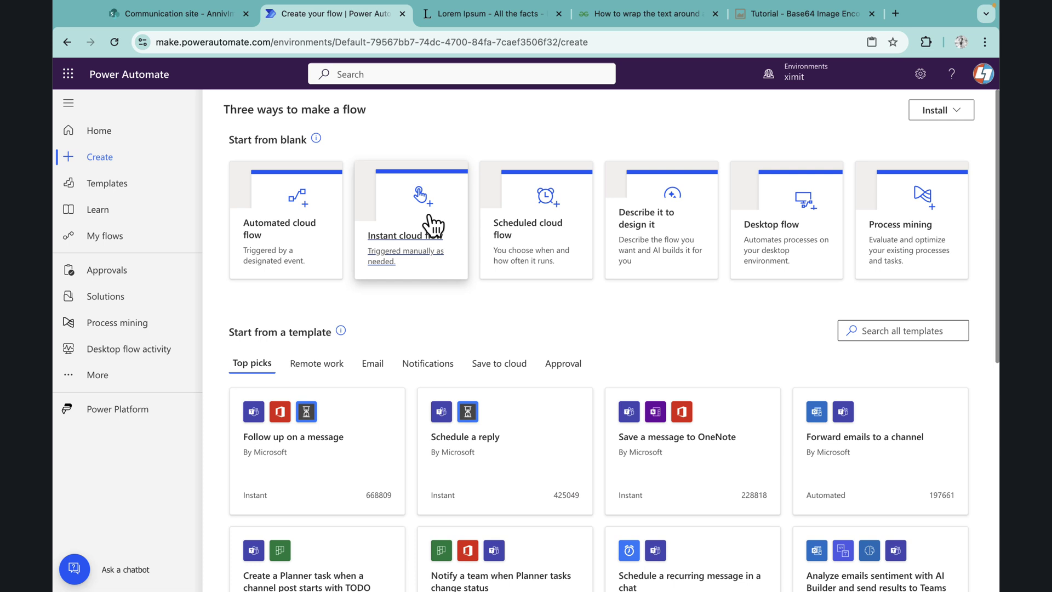
click(425, 243)
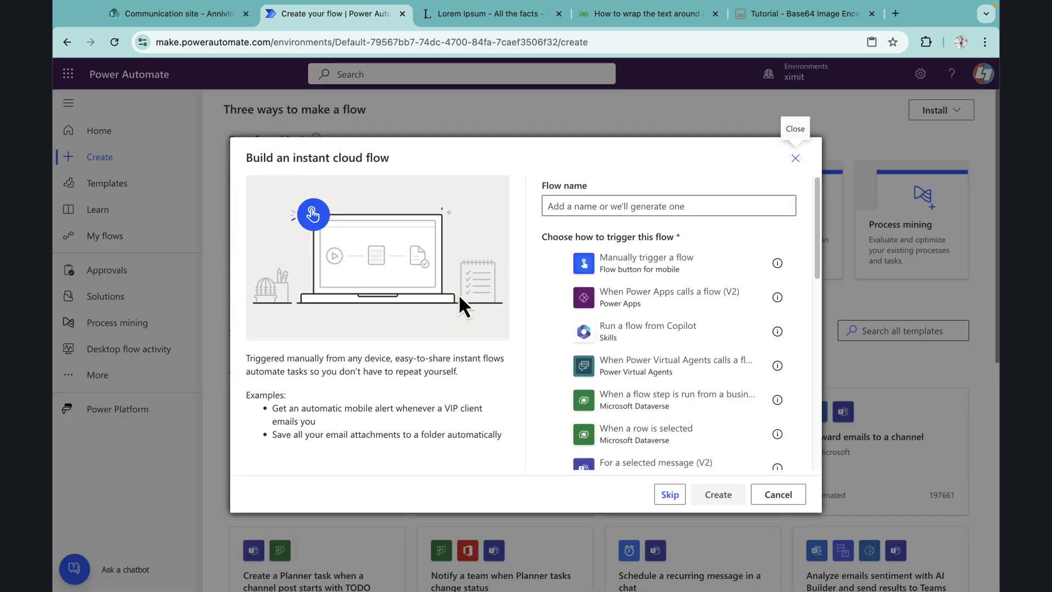
click(629, 277)
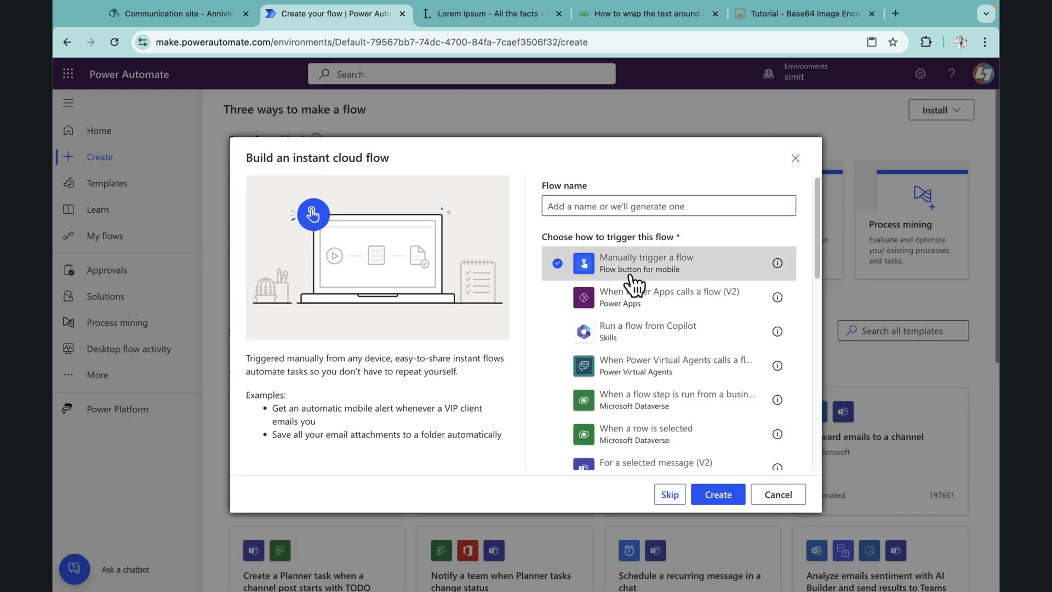
click(570, 209)
text(EmbedImages)
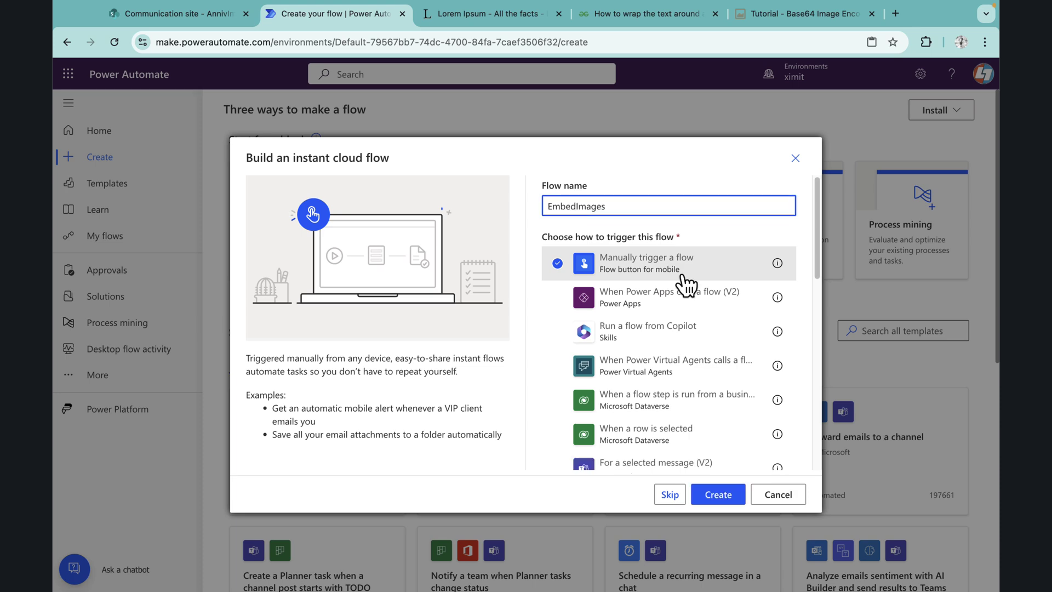
click(724, 495)
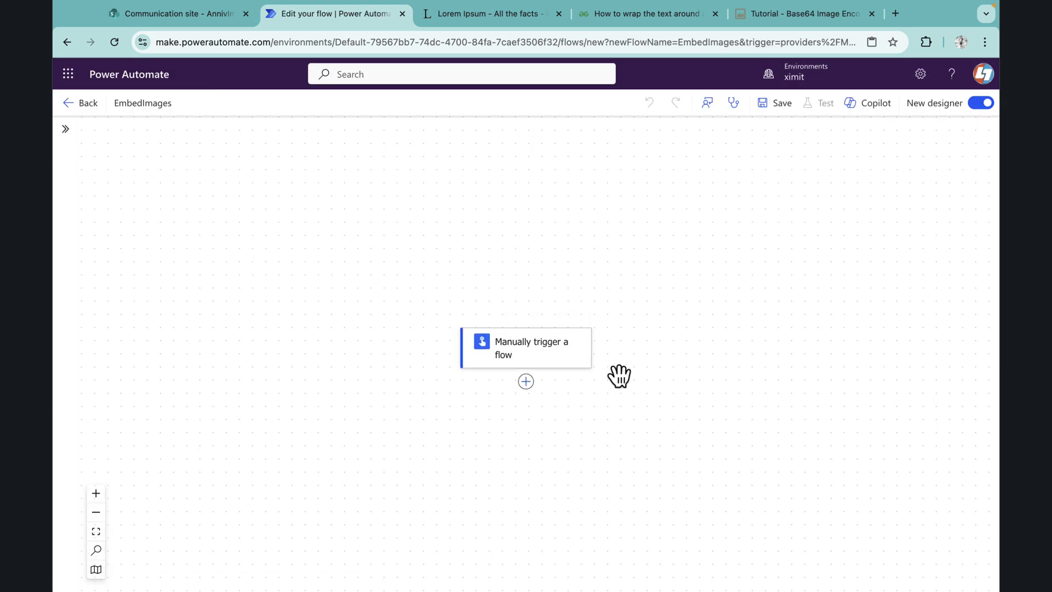
Add a SharePoint Get file content step reading /AnnivImages/anniv1_4.png from Communication site
click(527, 382)
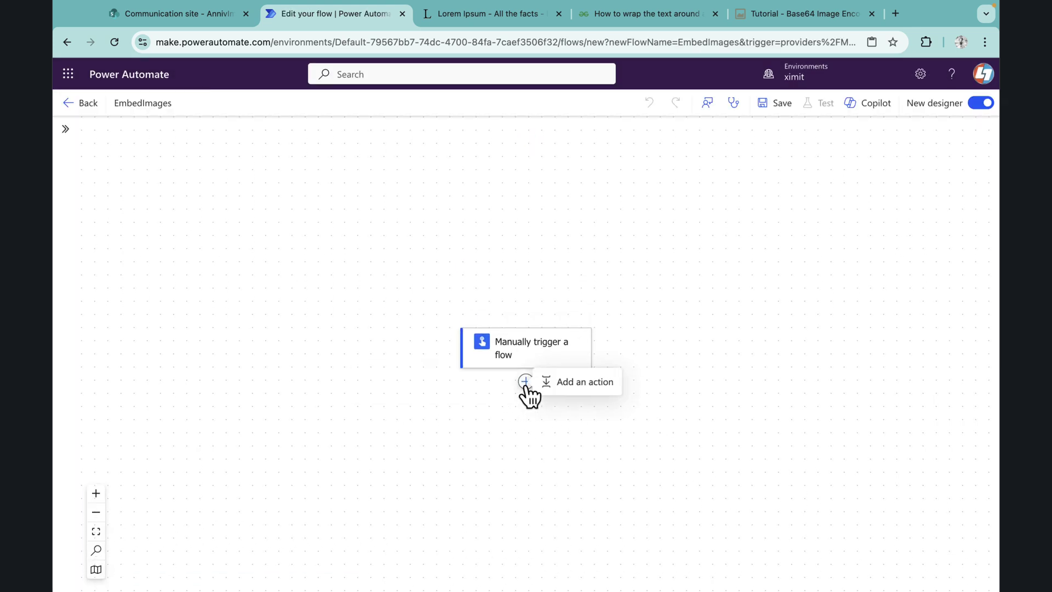
click(601, 388)
text(get )
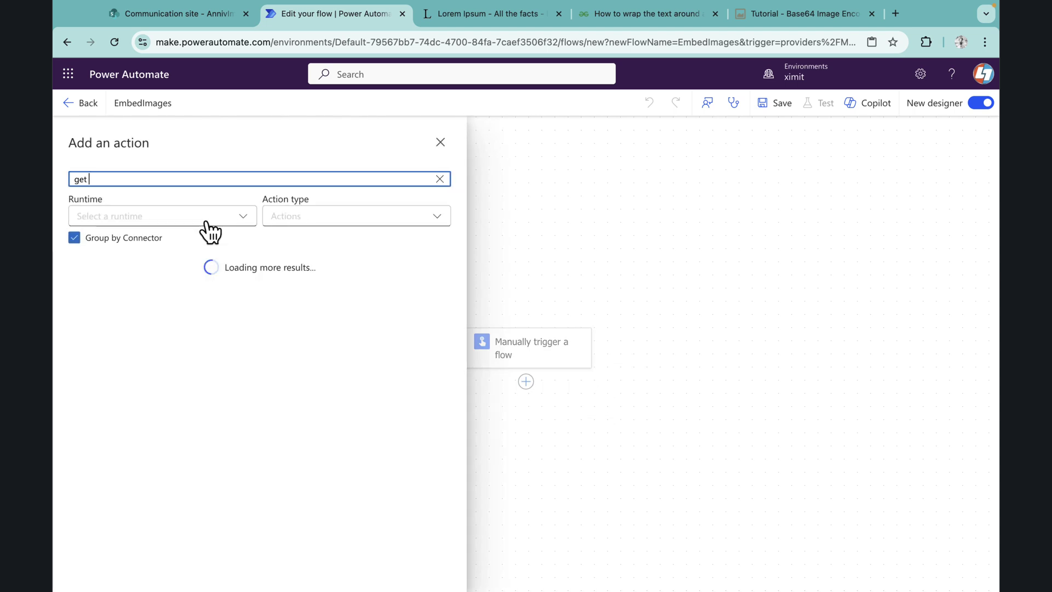
text(file )
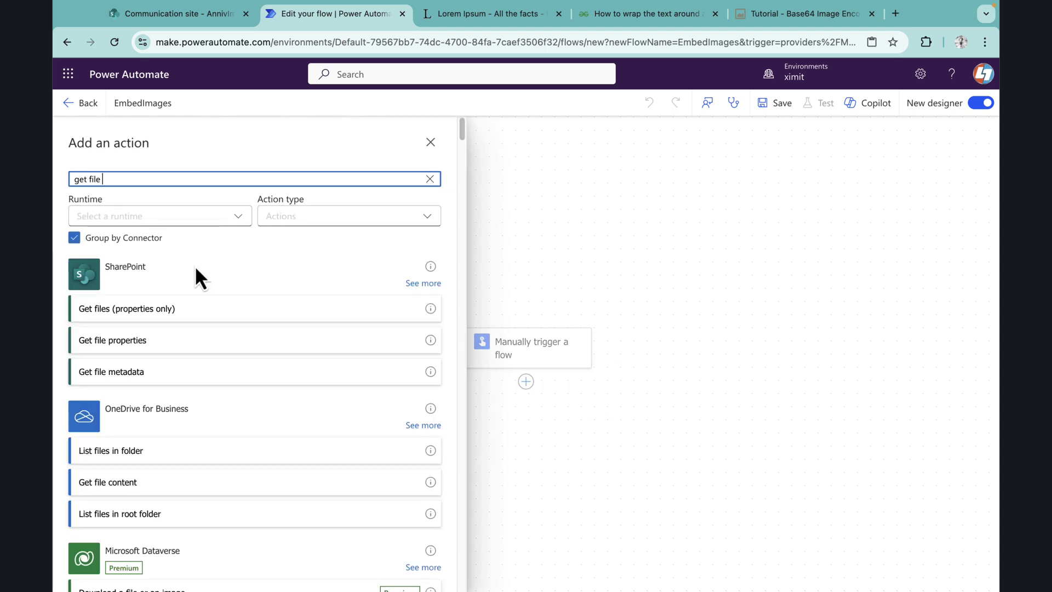
text(co)
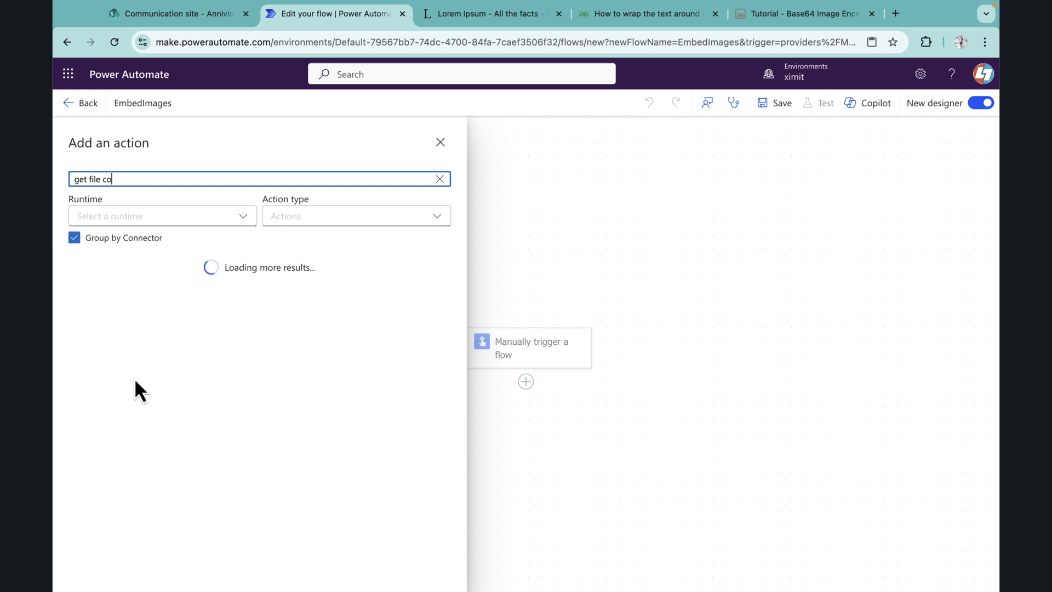
text(n)
click(137, 372)
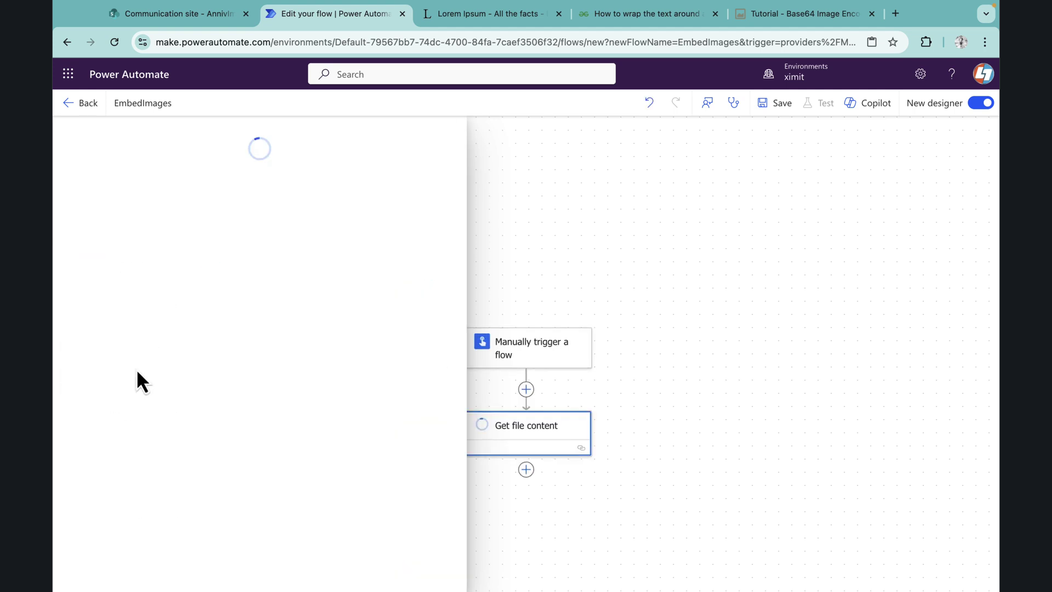
click(164, 232)
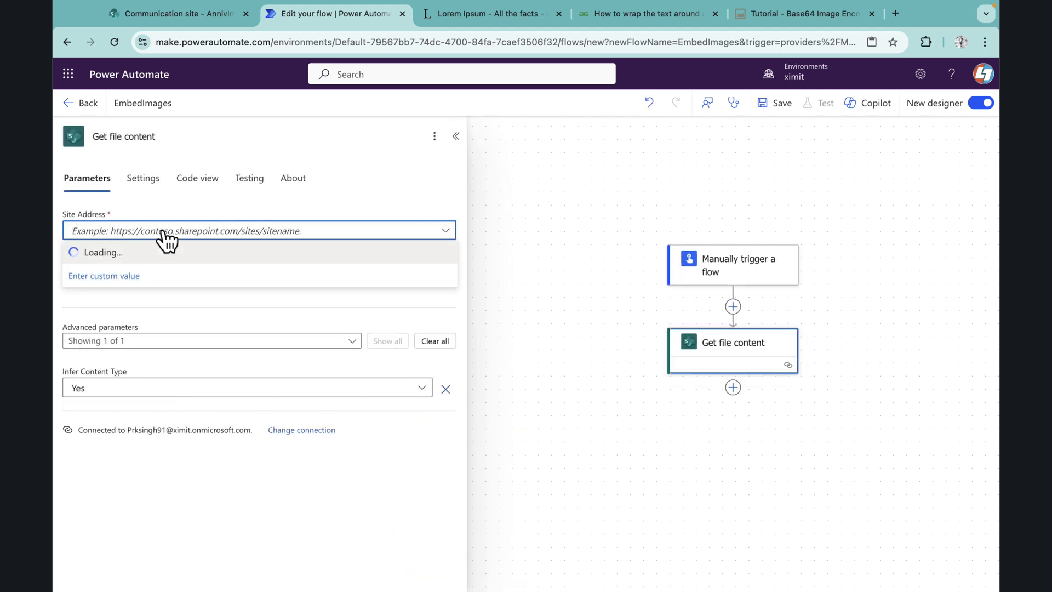
click(145, 257)
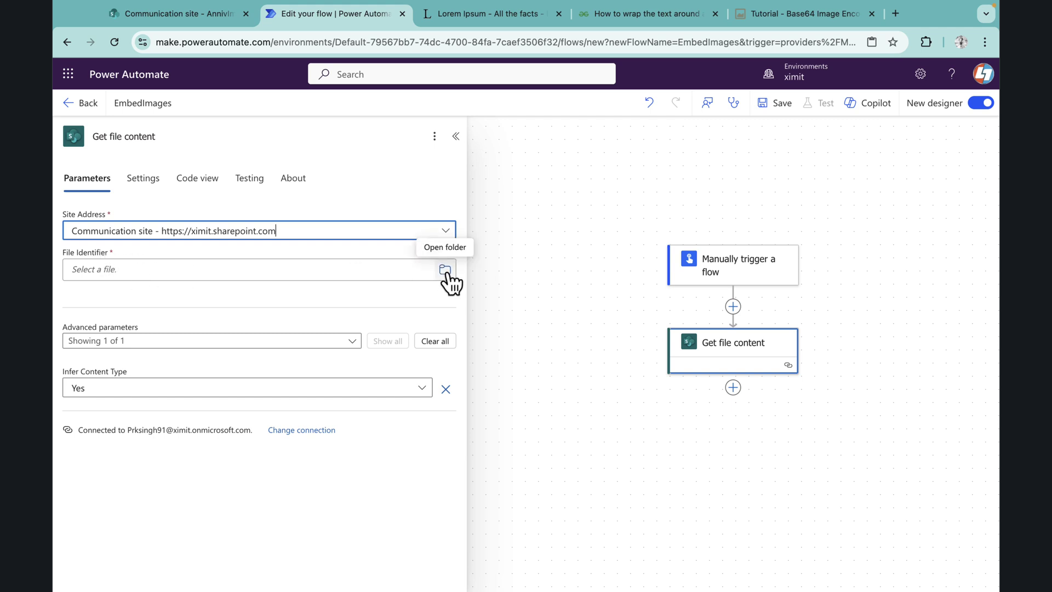
click(447, 272)
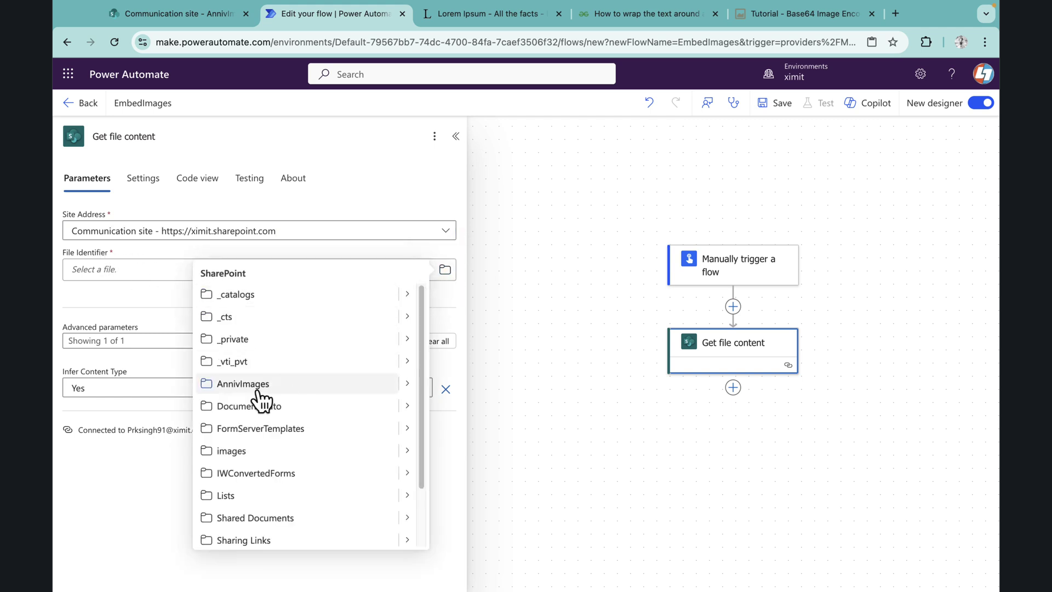
click(407, 384)
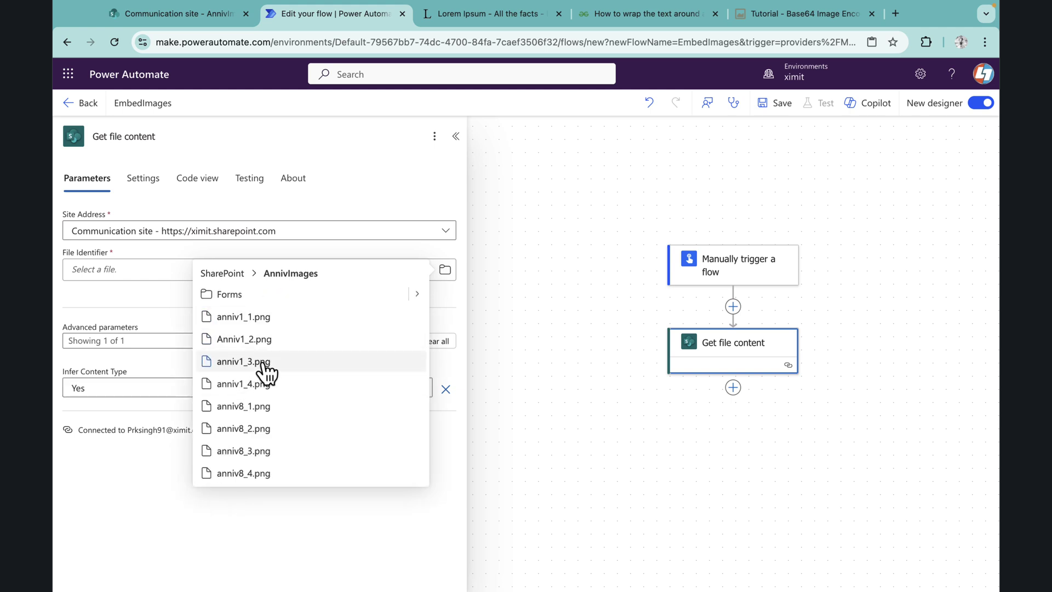
click(256, 385)
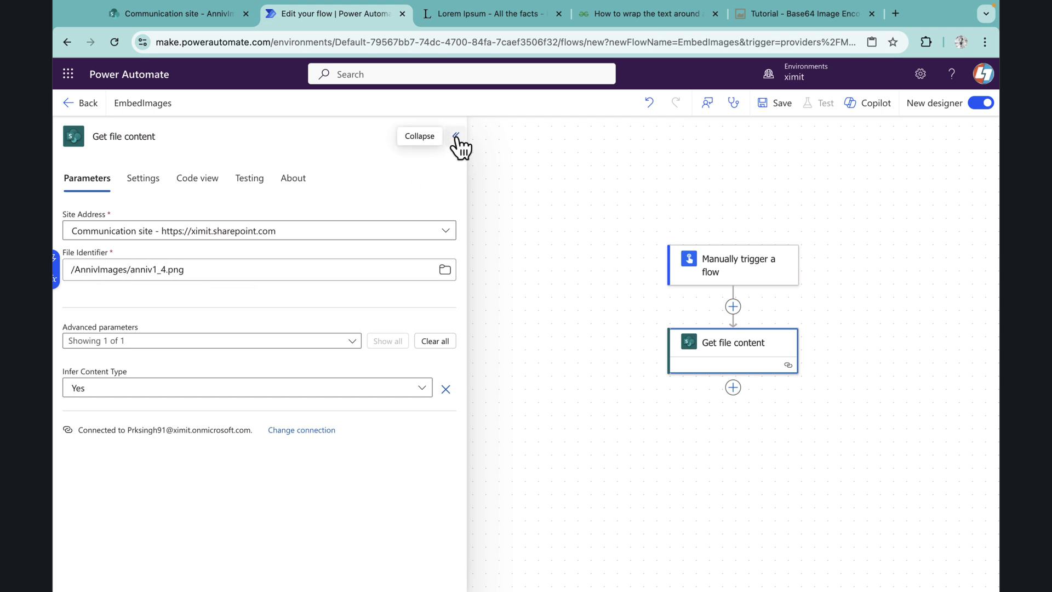
click(455, 137)
Insert a Get files (properties only) step on Communication site's AnnivImages library before Get file content
click(733, 307)
click(791, 303)
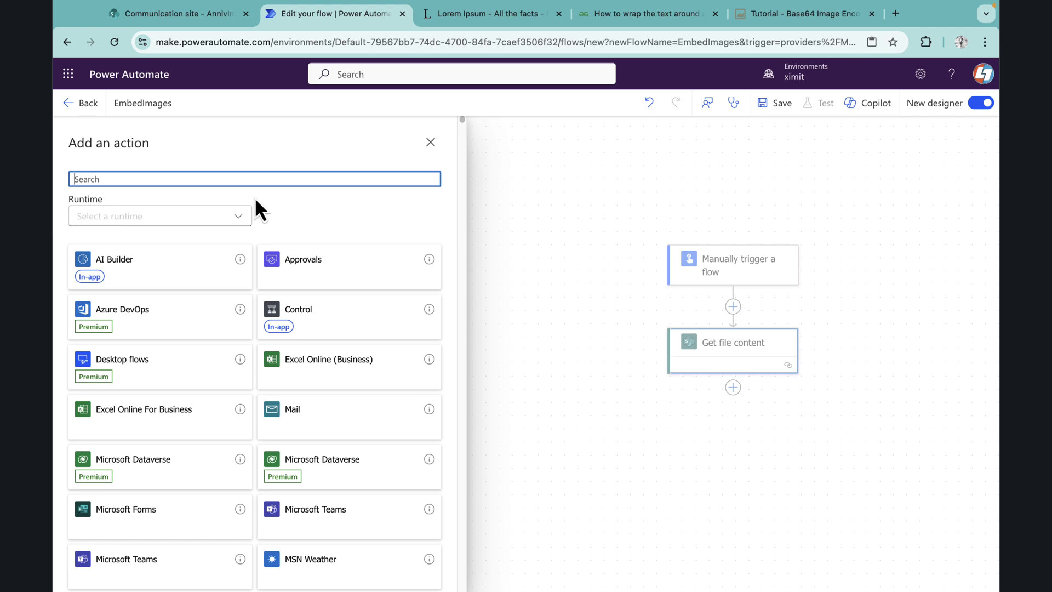
text(get file)
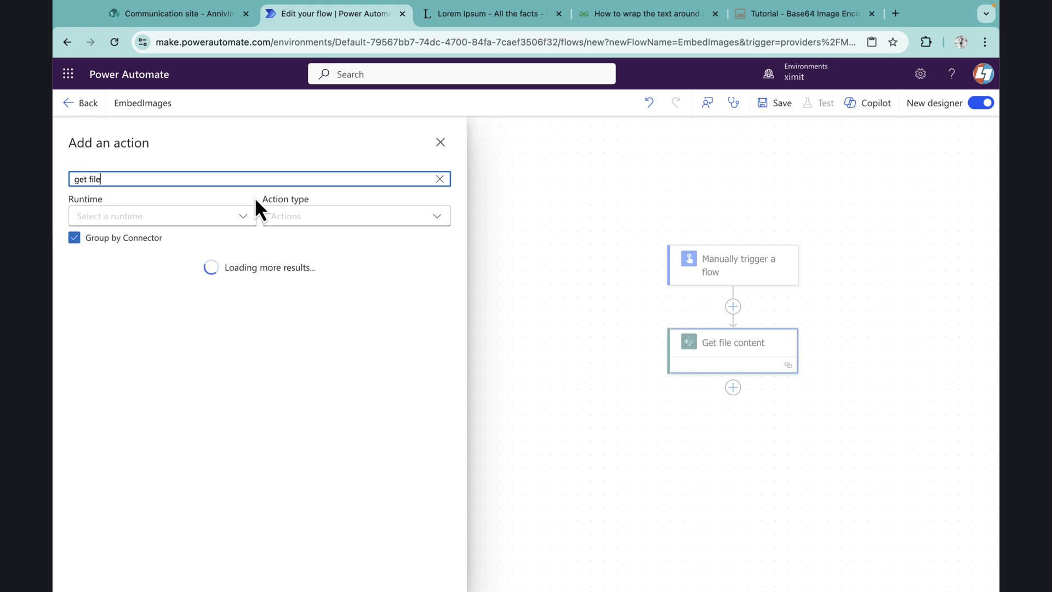
click(193, 315)
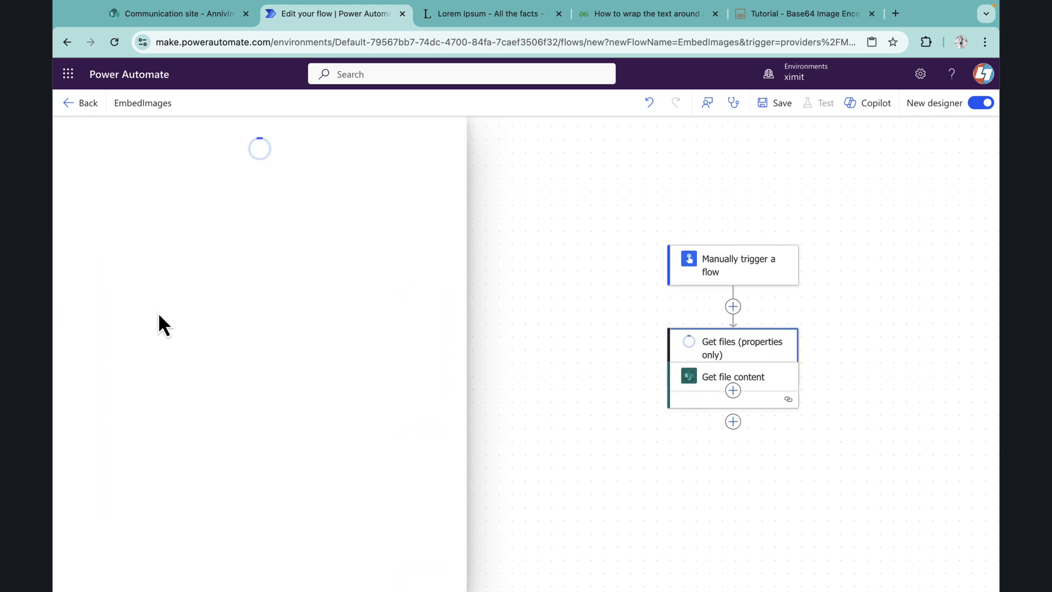
click(189, 233)
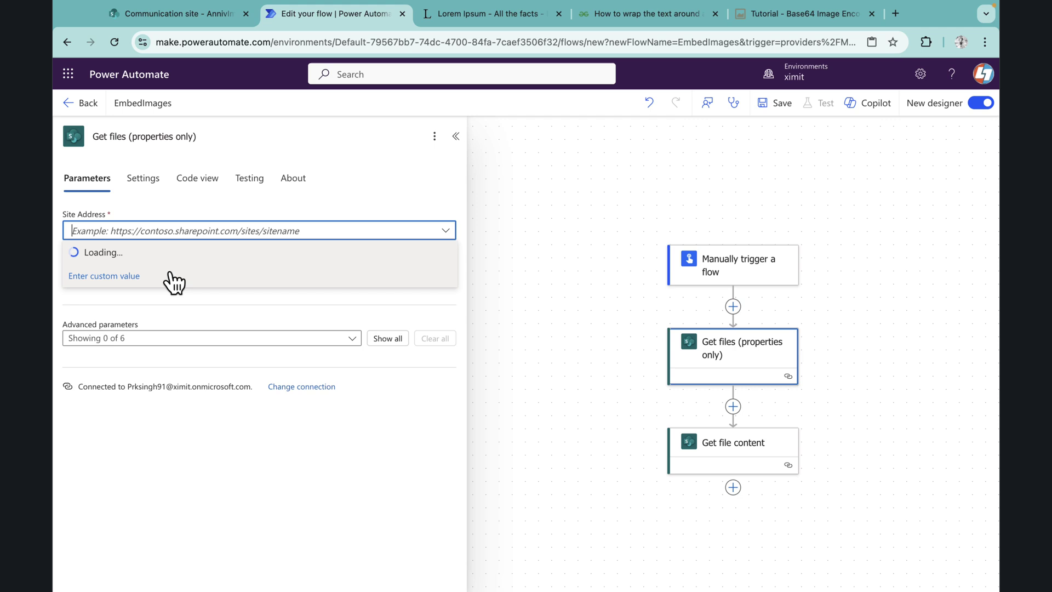
click(132, 255)
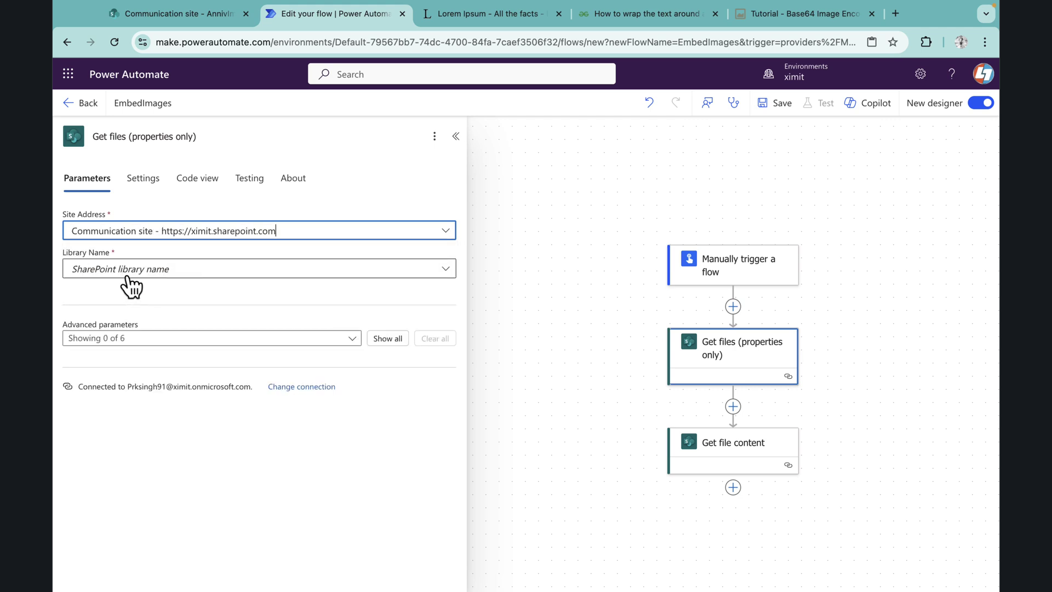
click(167, 269)
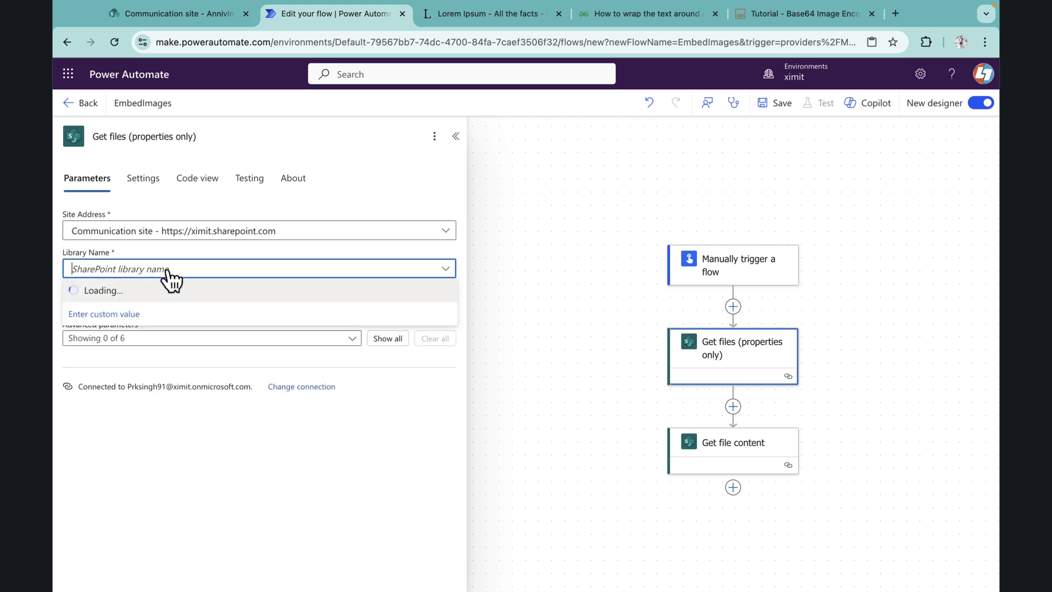
click(121, 291)
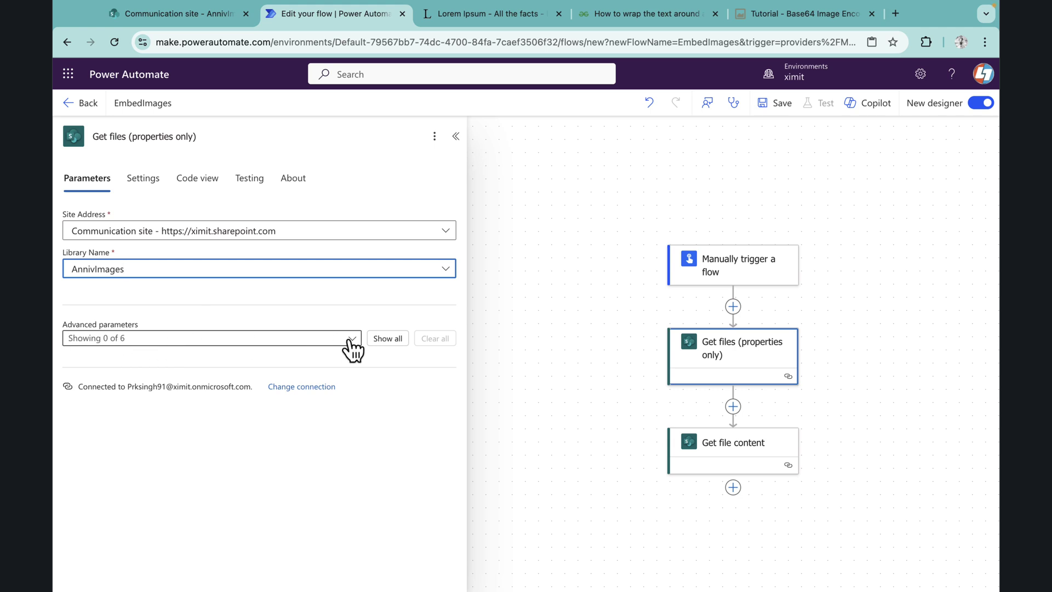
Set the Filter Query to NumberValue eq rand(1,9)
click(350, 340)
click(110, 388)
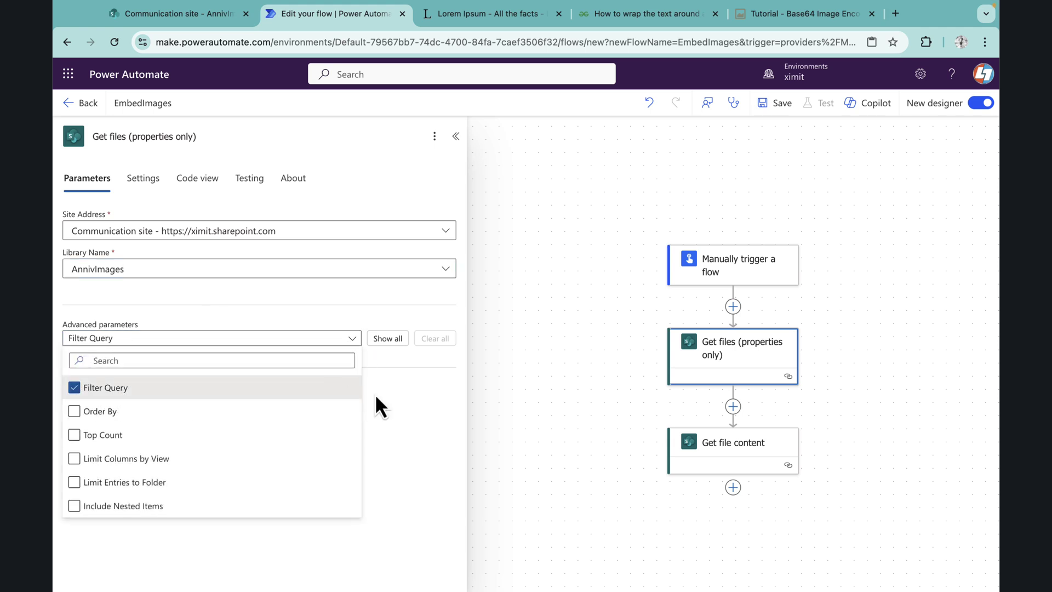
click(433, 404)
click(101, 387)
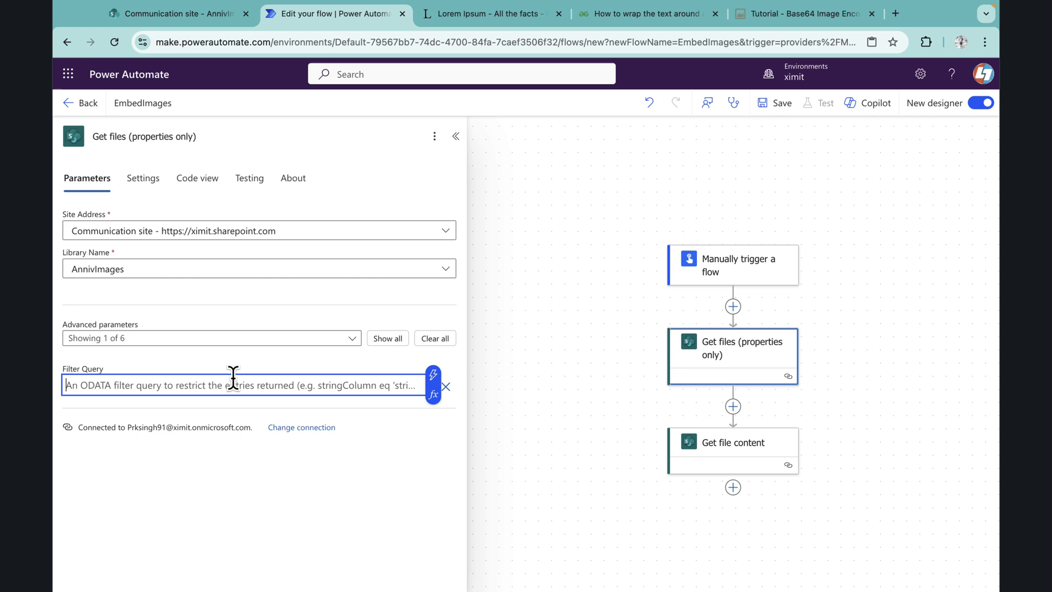
click(188, 14)
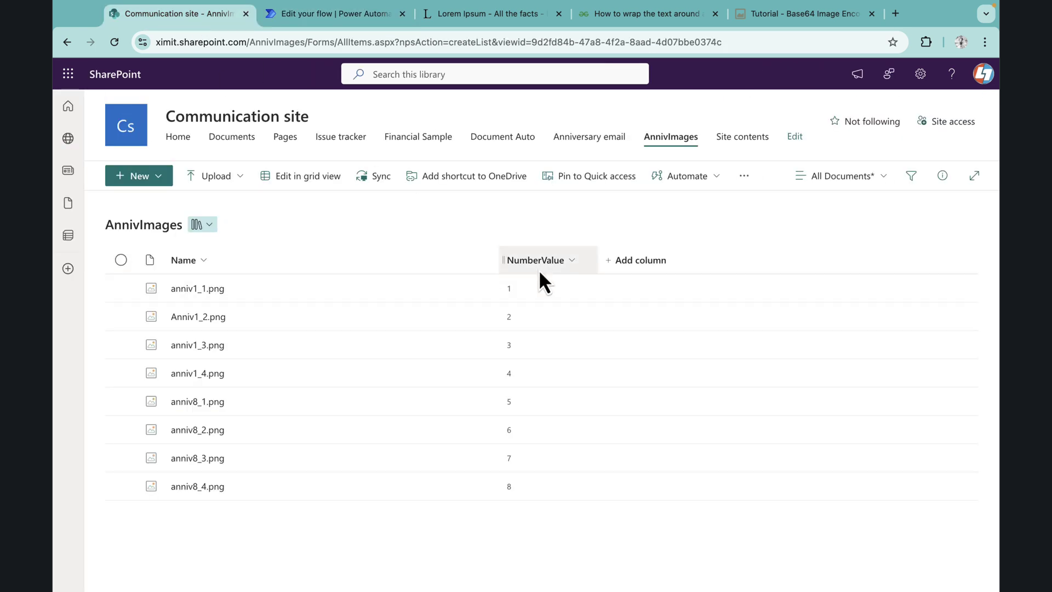
click(334, 14)
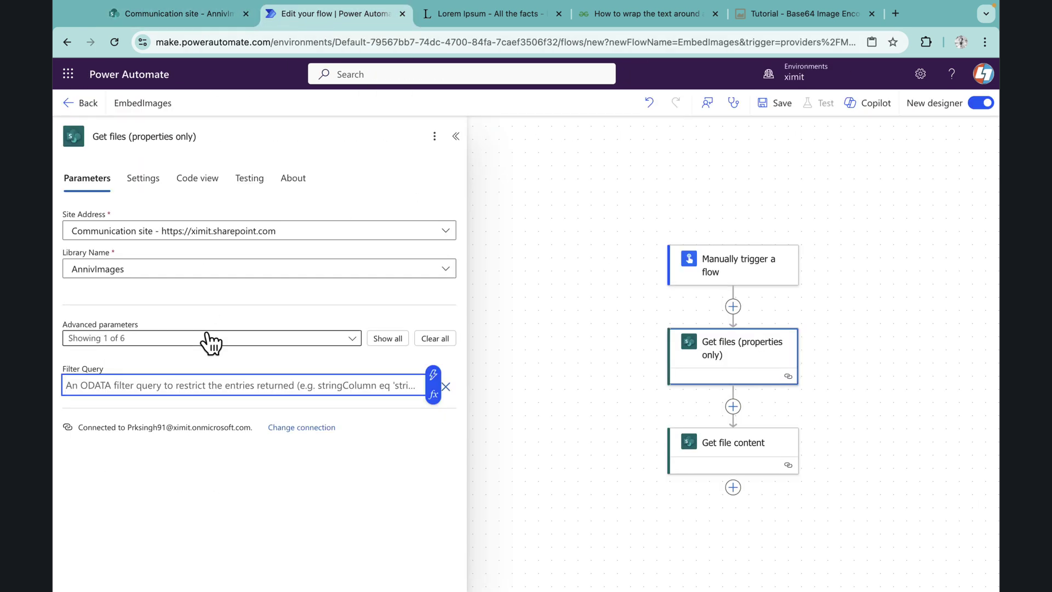
text(NumberValue eq)
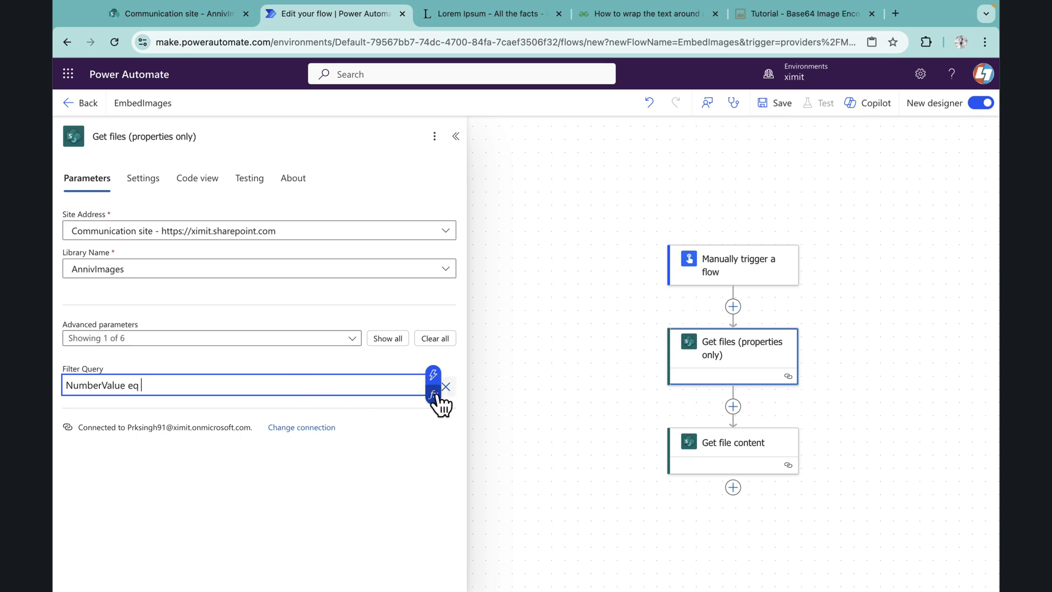
click(433, 395)
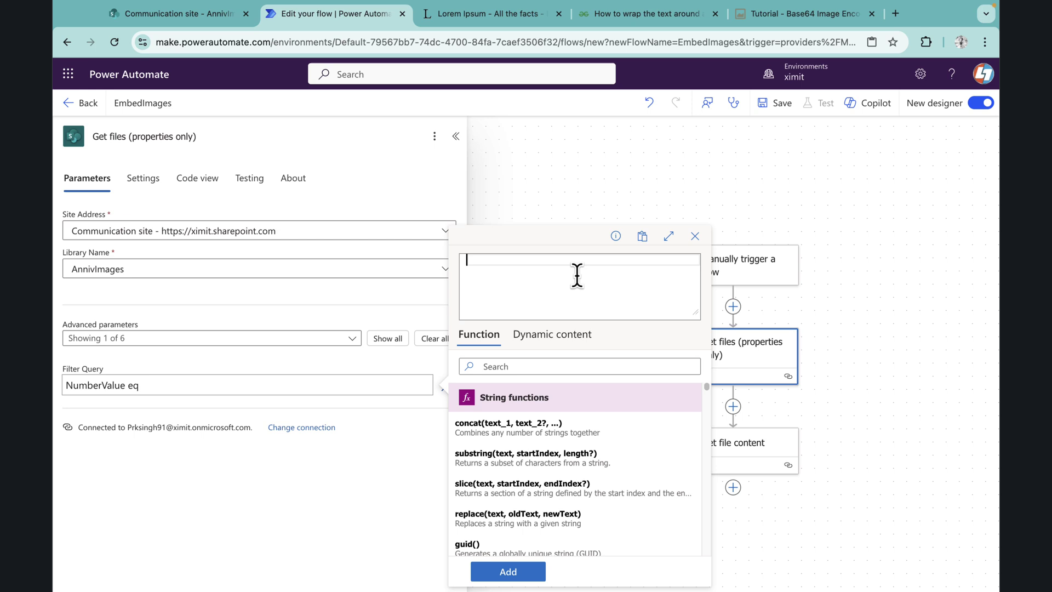
text(ran)
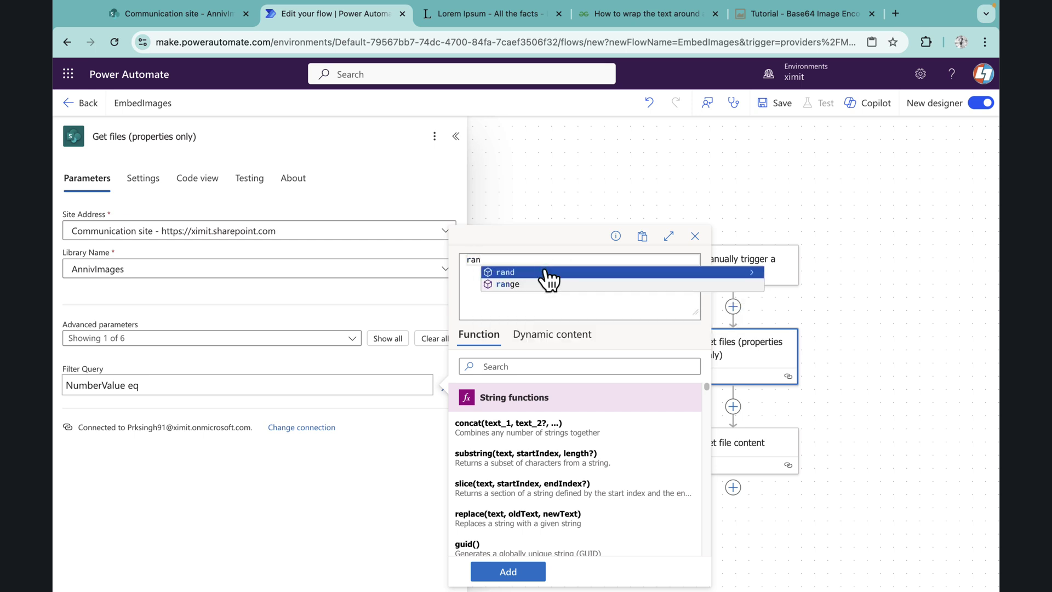
click(546, 274)
text(()
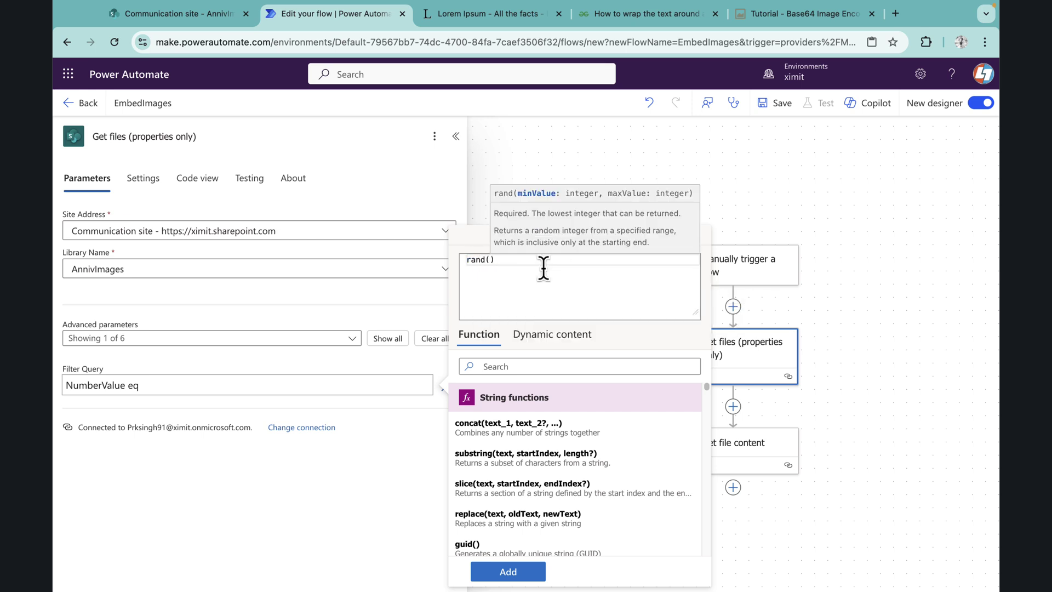
text(1)
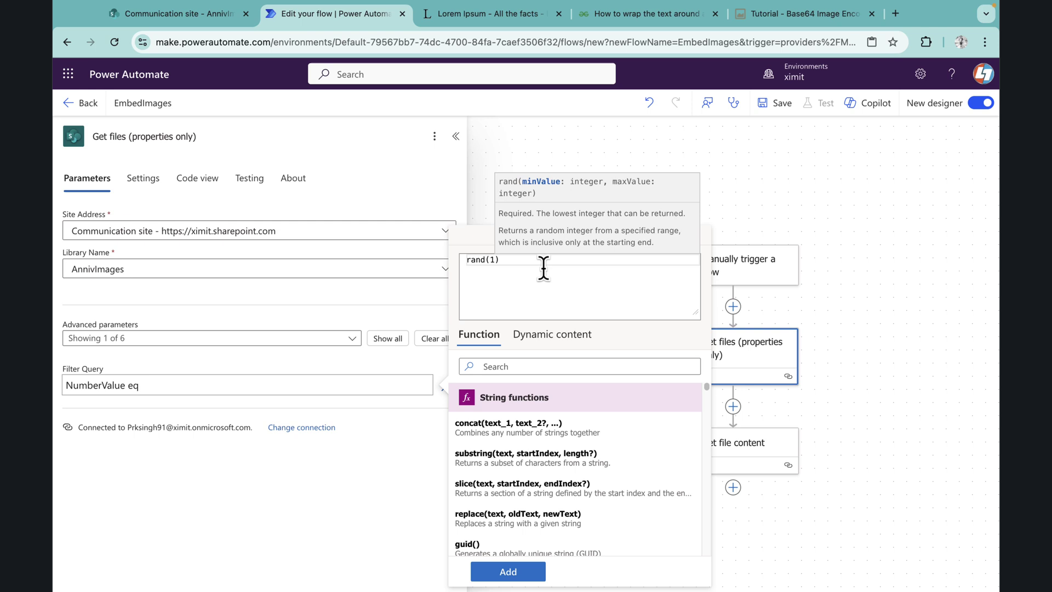
text(,9)
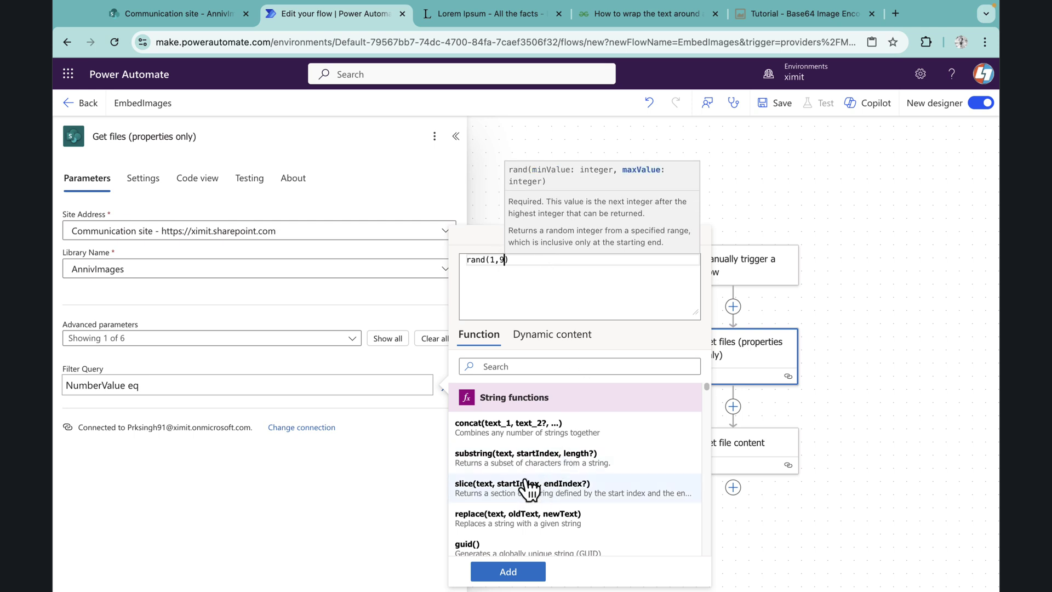
click(540, 572)
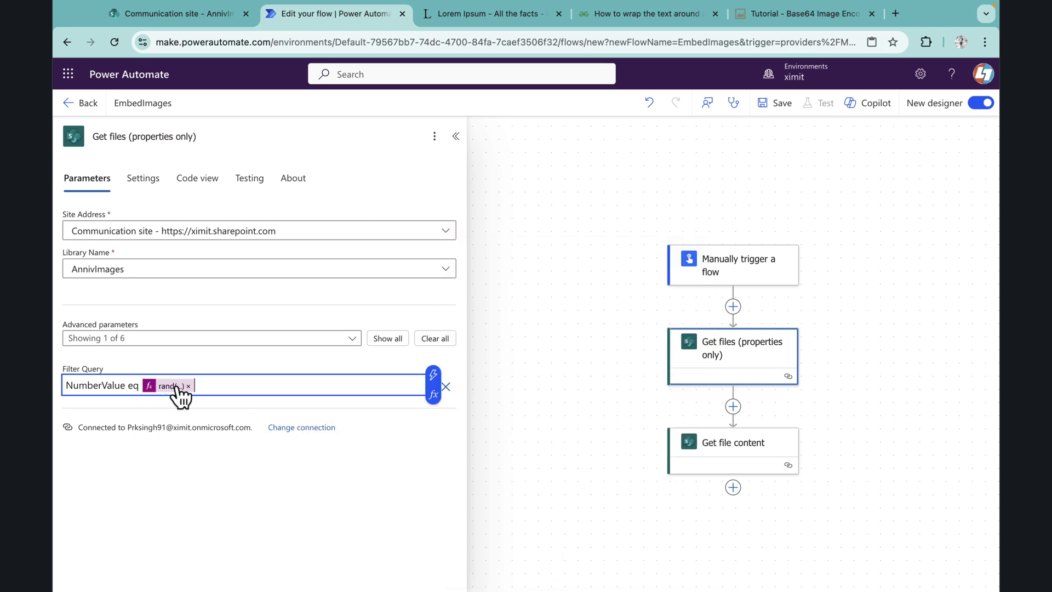
click(181, 14)
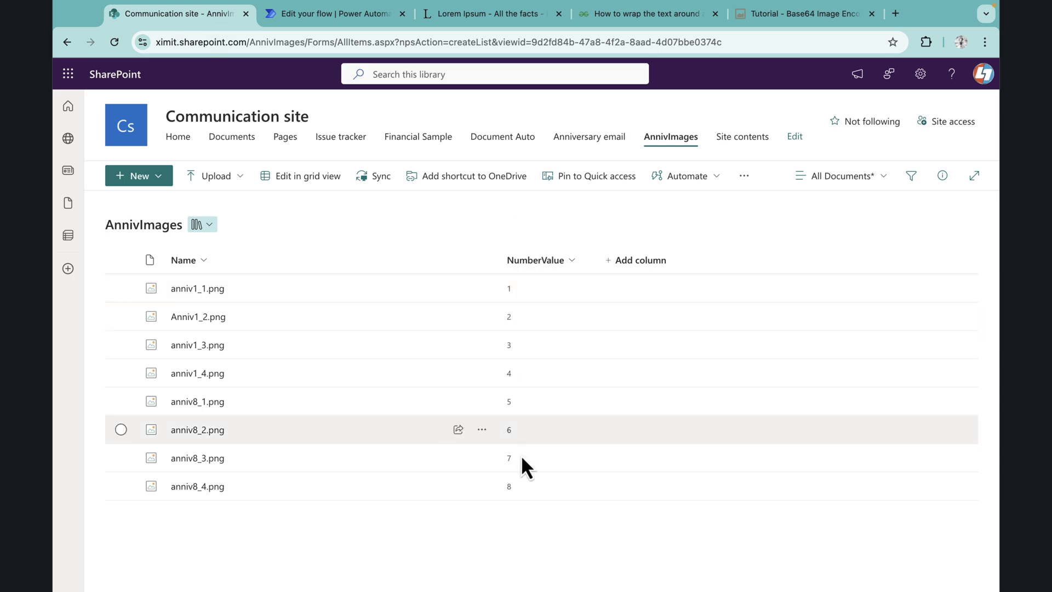
click(312, 21)
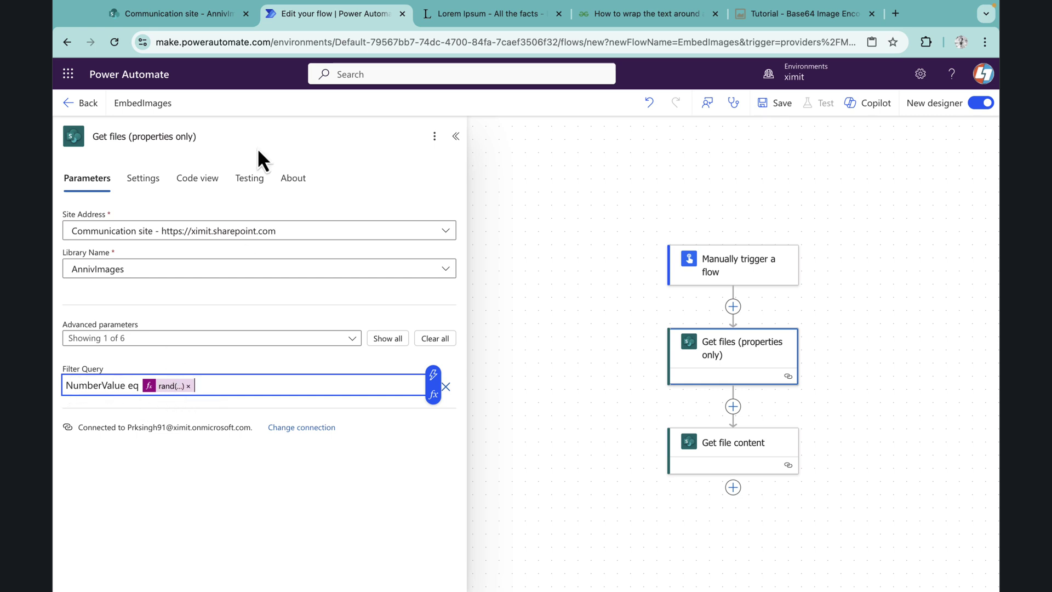
click(159, 14)
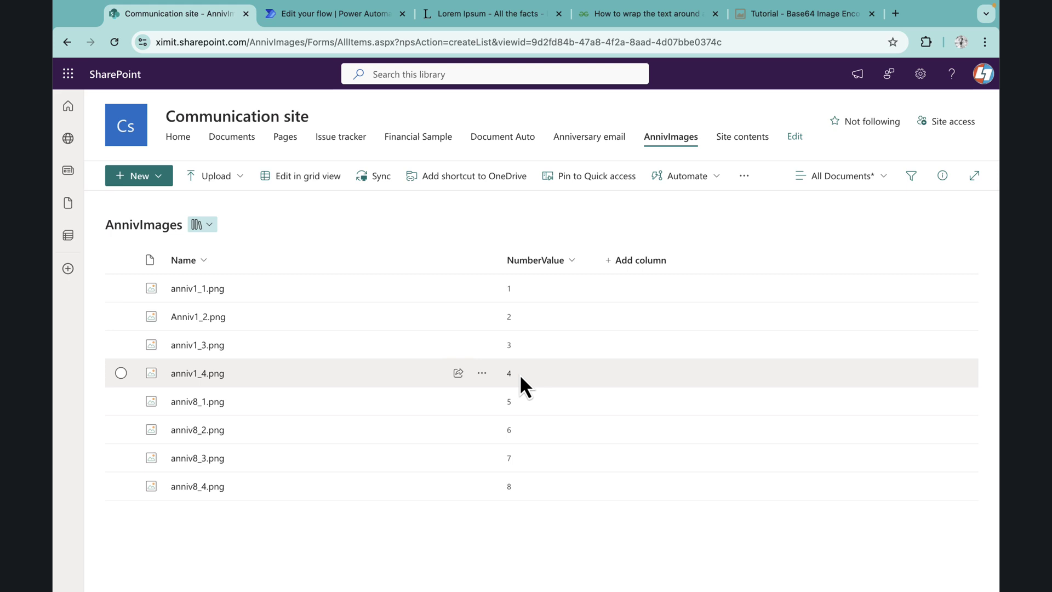
mouse_move(201, 378)
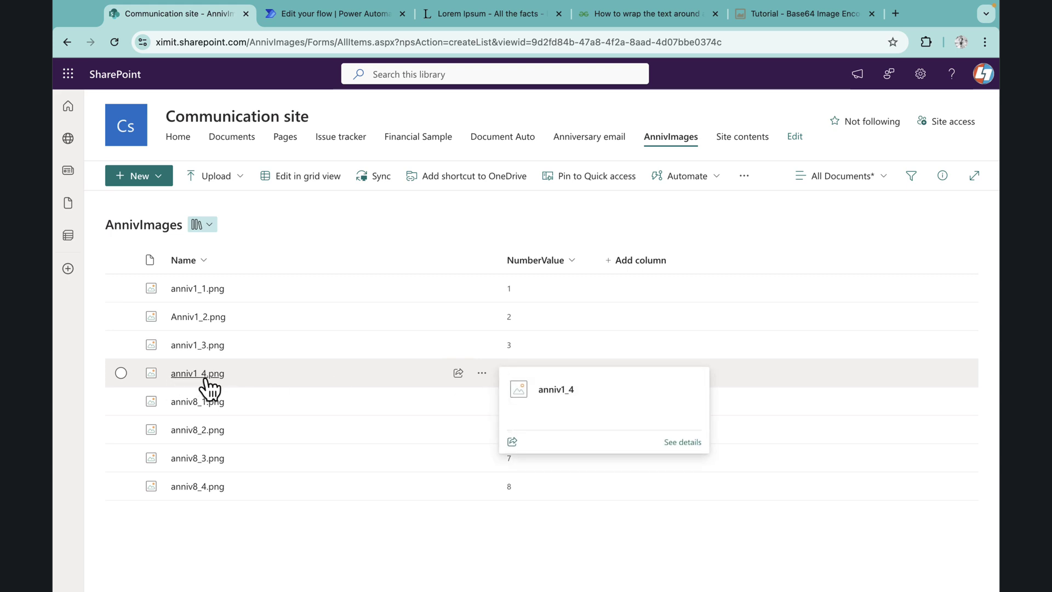
click(320, 22)
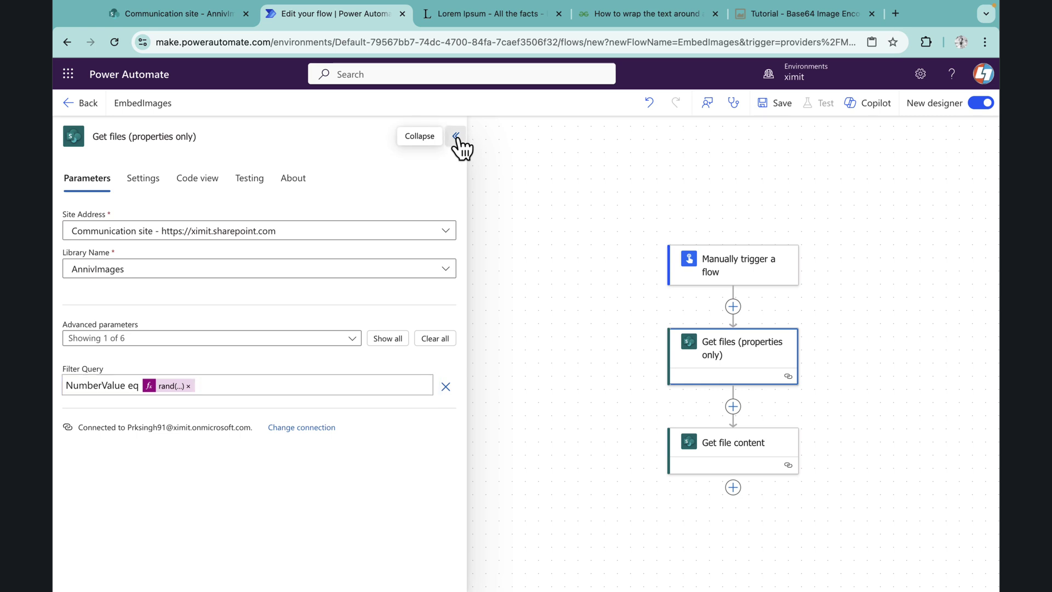
Insert a Select step after Get files with From set to body/value
click(456, 137)
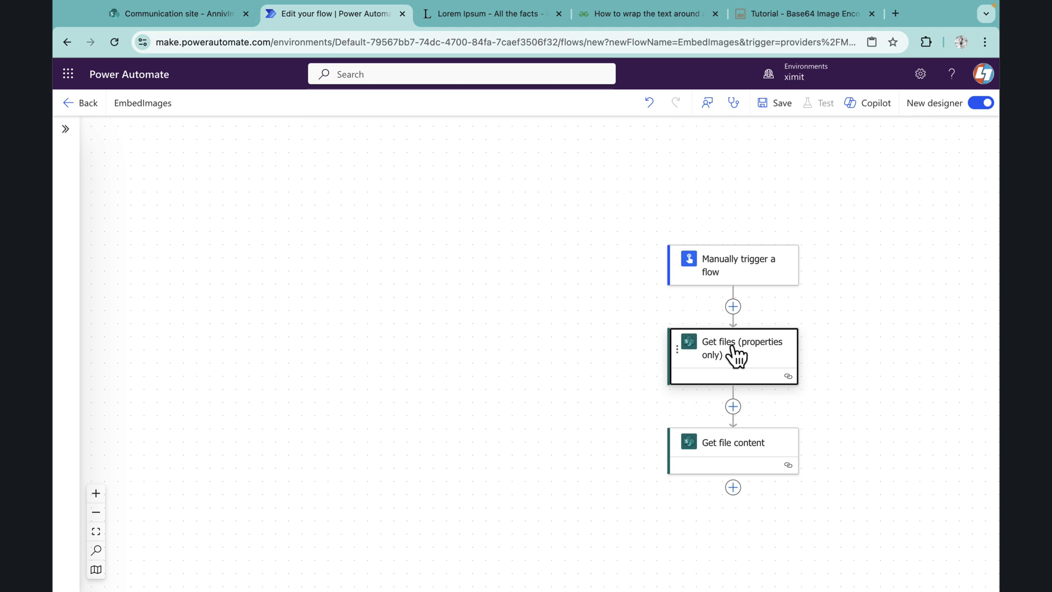
click(734, 406)
click(805, 402)
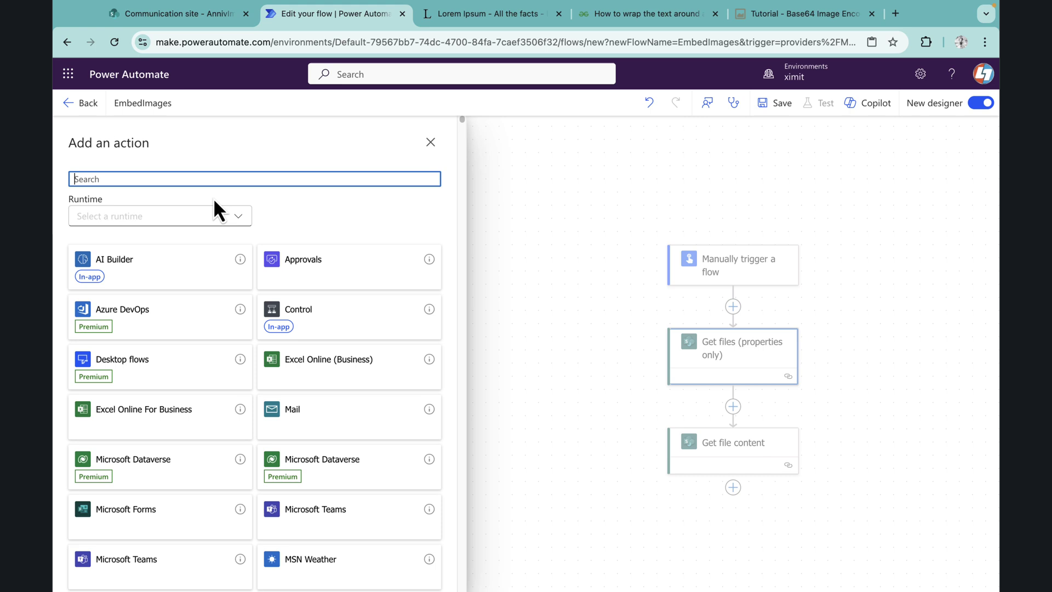
text(select)
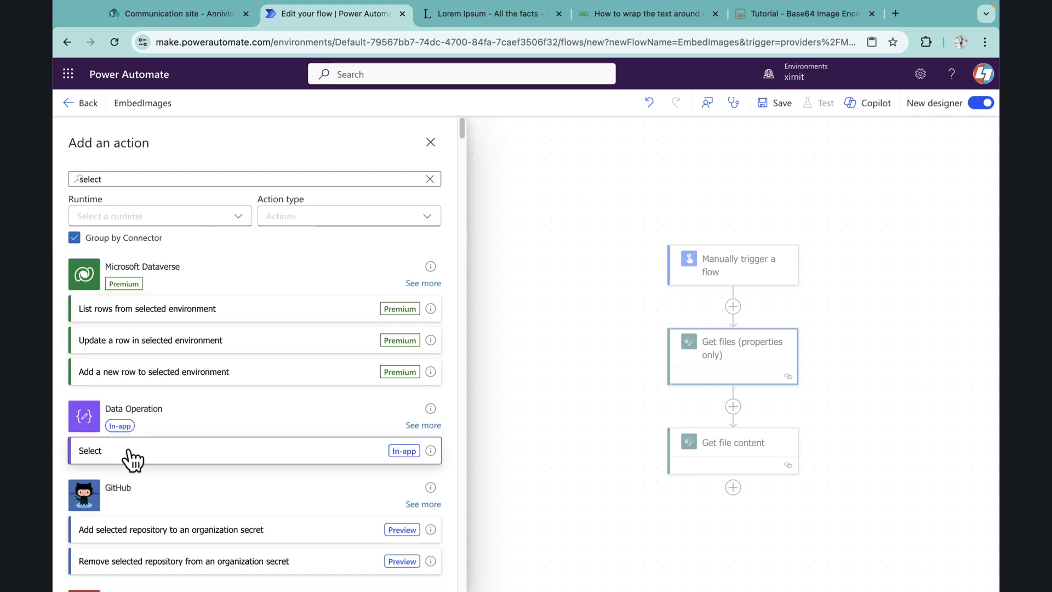
click(129, 457)
click(137, 230)
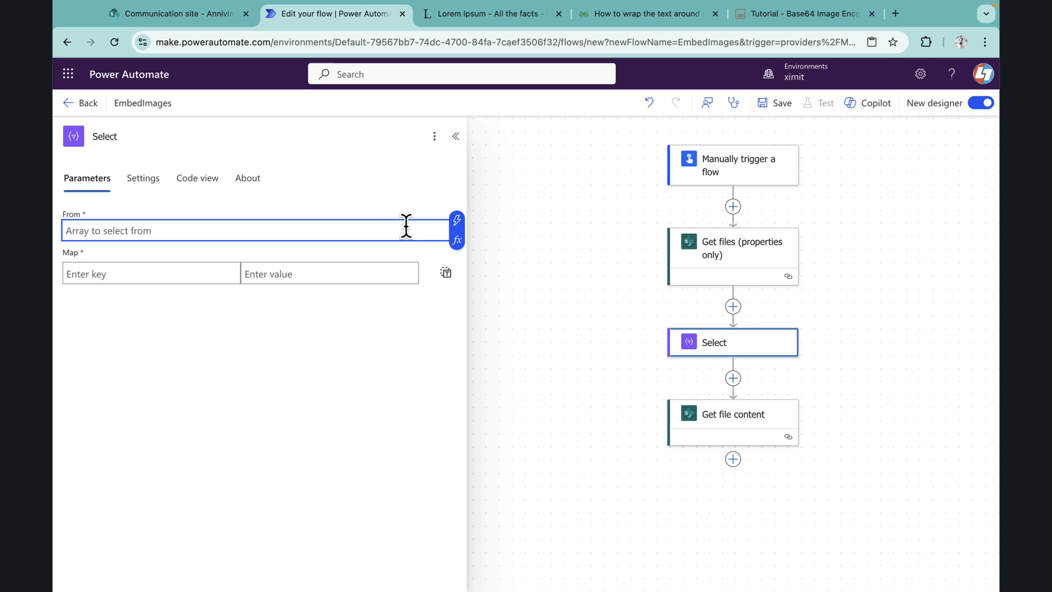
click(455, 221)
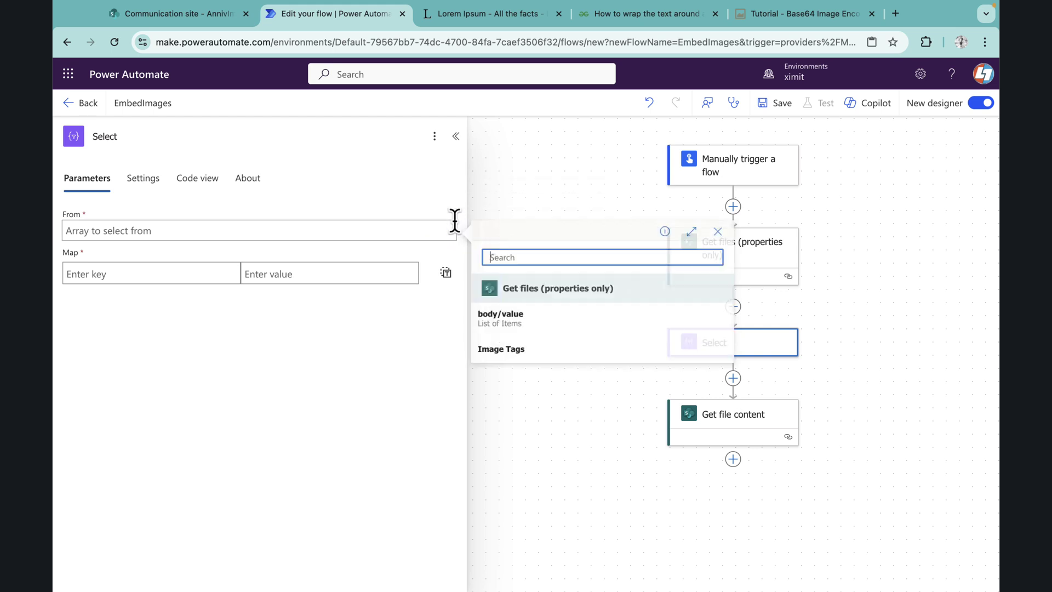
click(510, 325)
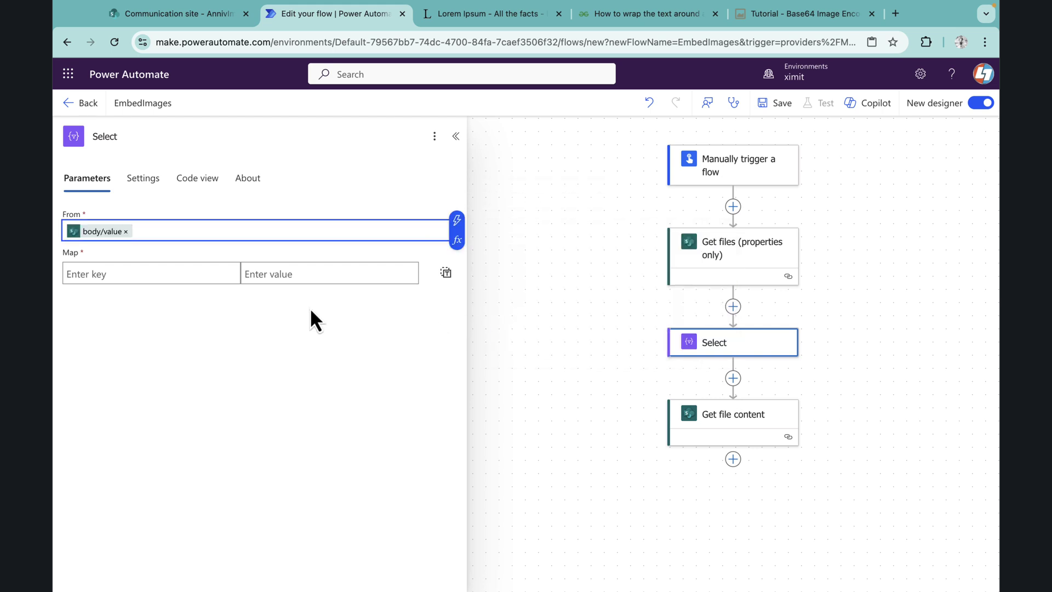
Switch the Select Map to text mode and map each file to Identifier
click(446, 273)
click(125, 277)
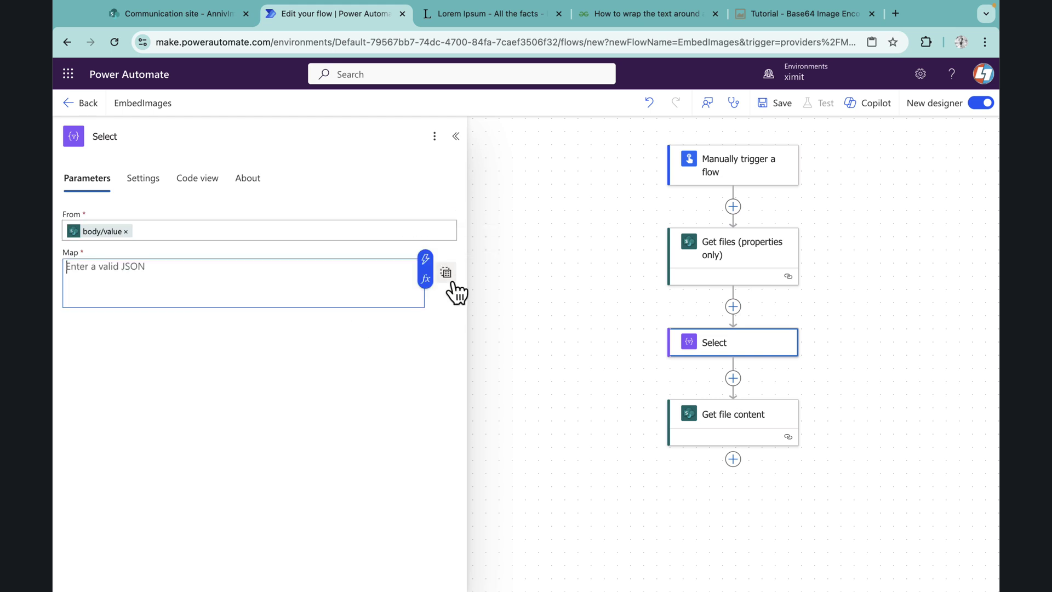
click(428, 264)
text(ide)
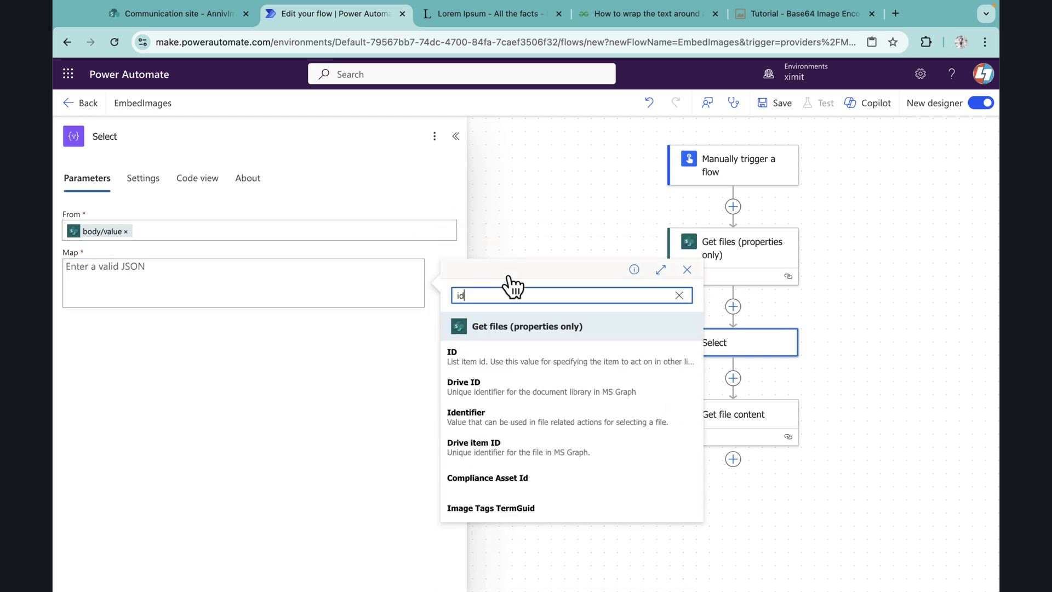
click(496, 323)
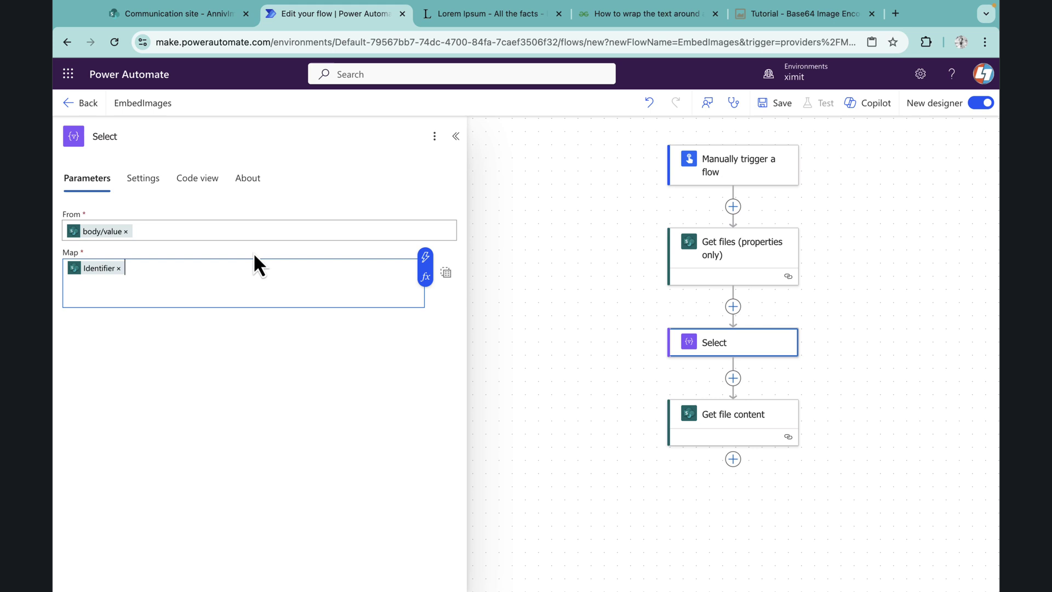
click(456, 137)
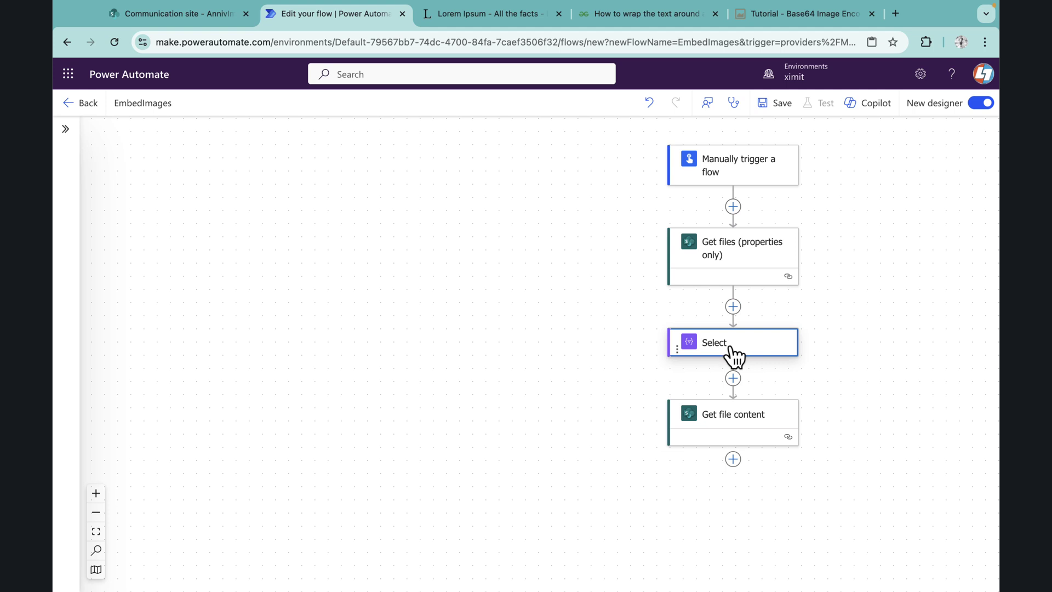
Add a Compose step after Select with Inputs set to body('Select')[0]
click(733, 379)
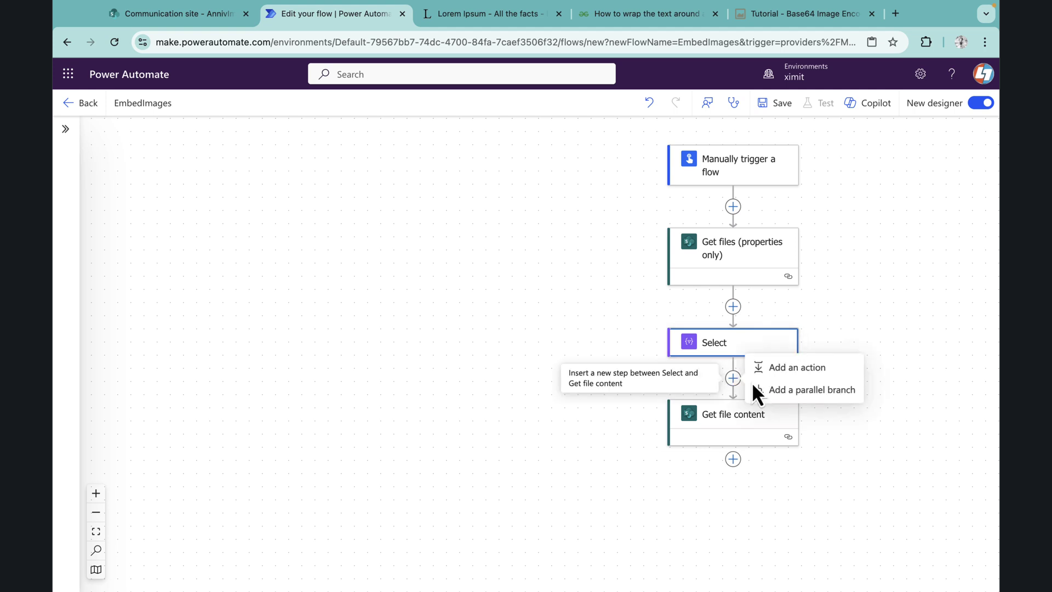
click(783, 372)
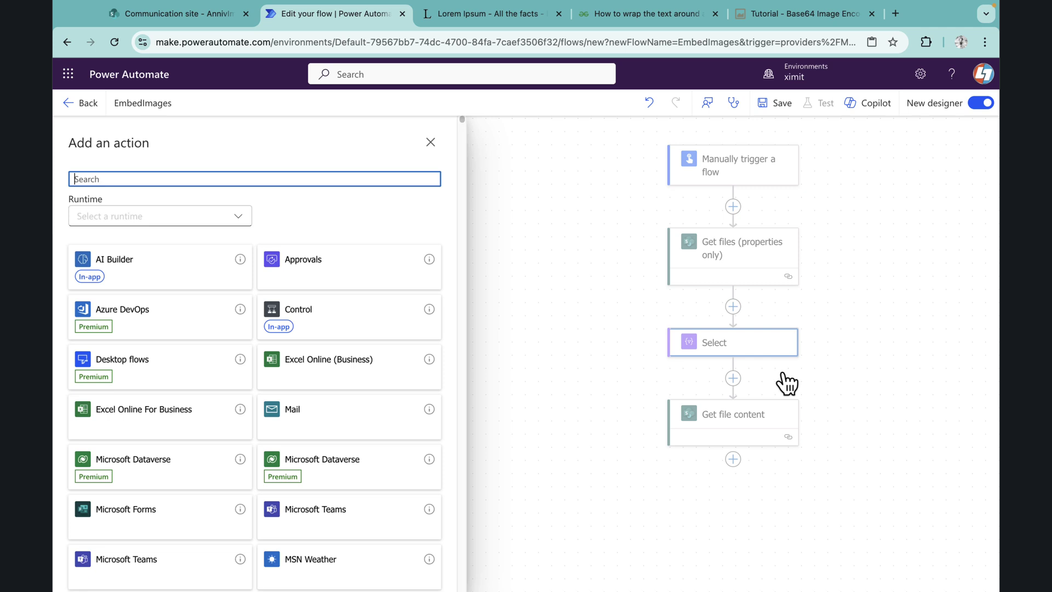
text(compose)
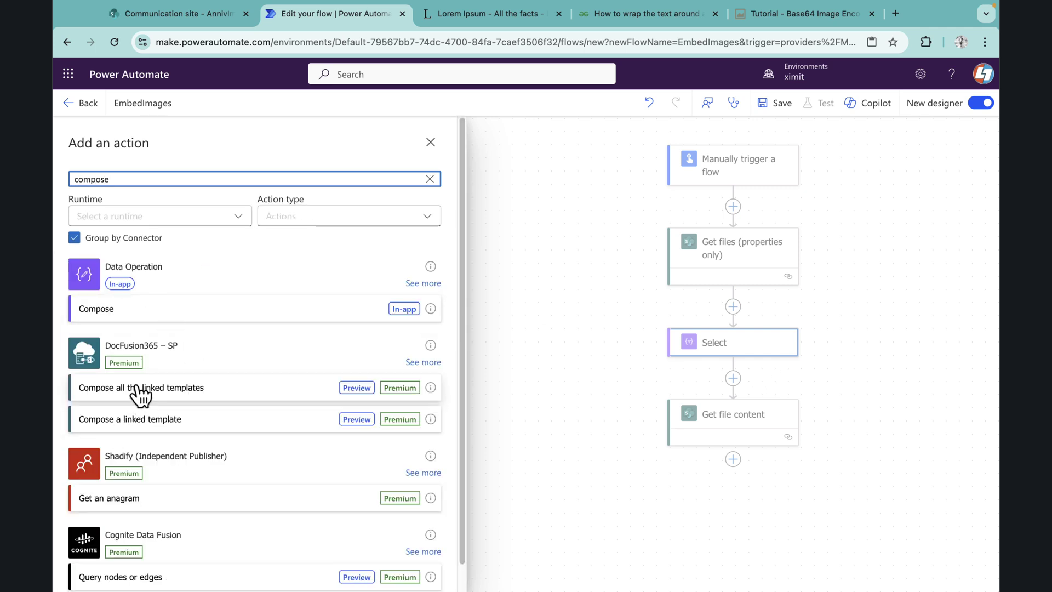
click(122, 315)
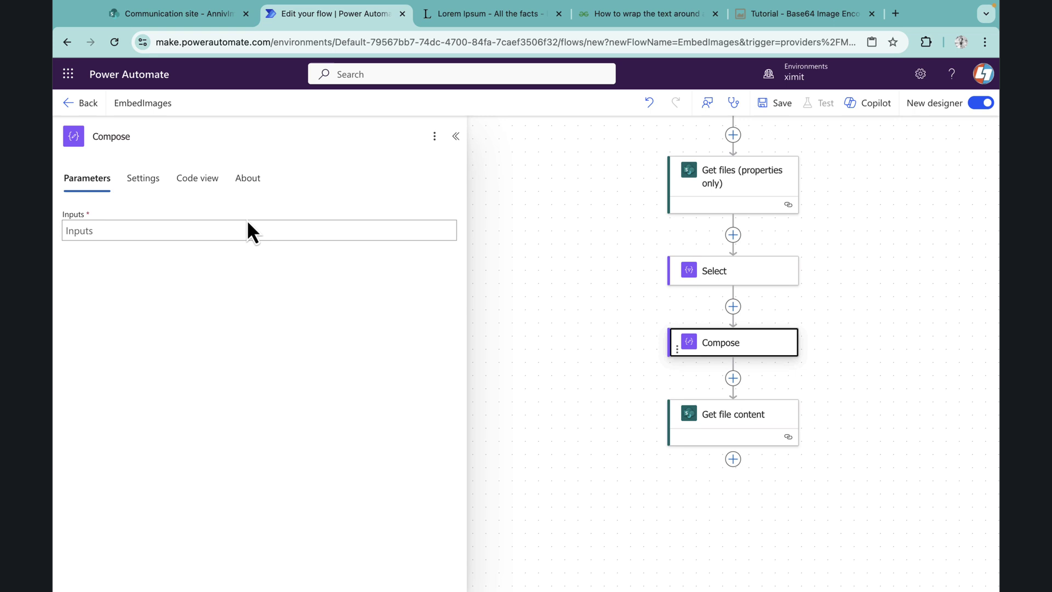
click(198, 230)
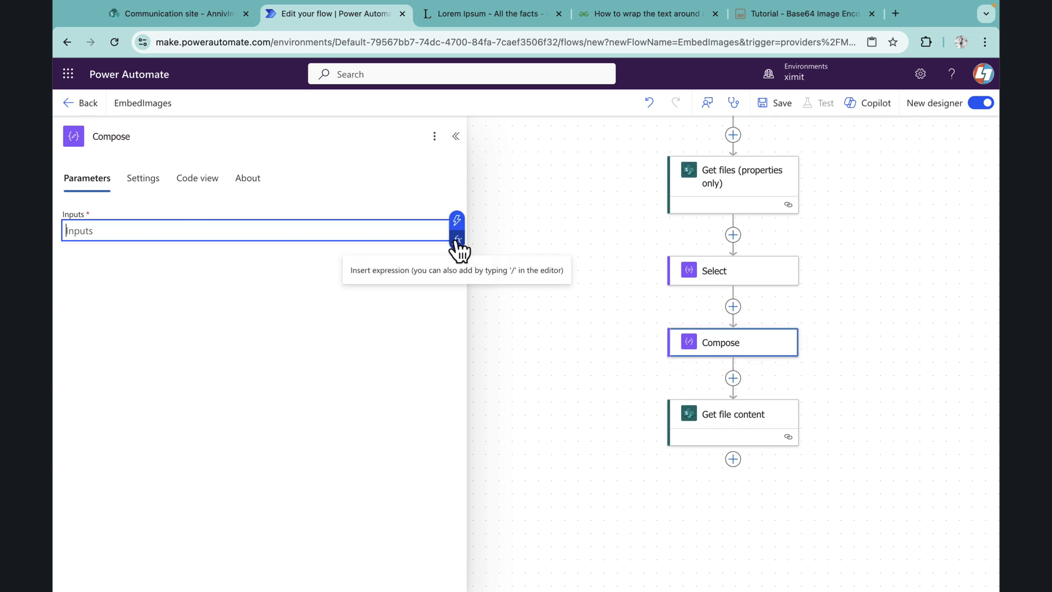
click(458, 241)
click(577, 330)
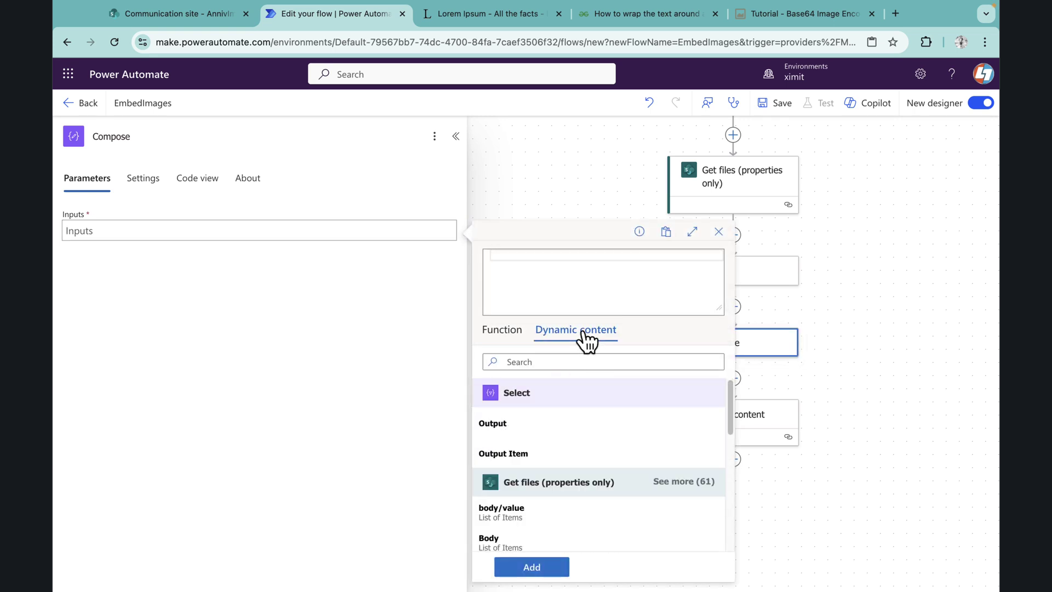
click(503, 423)
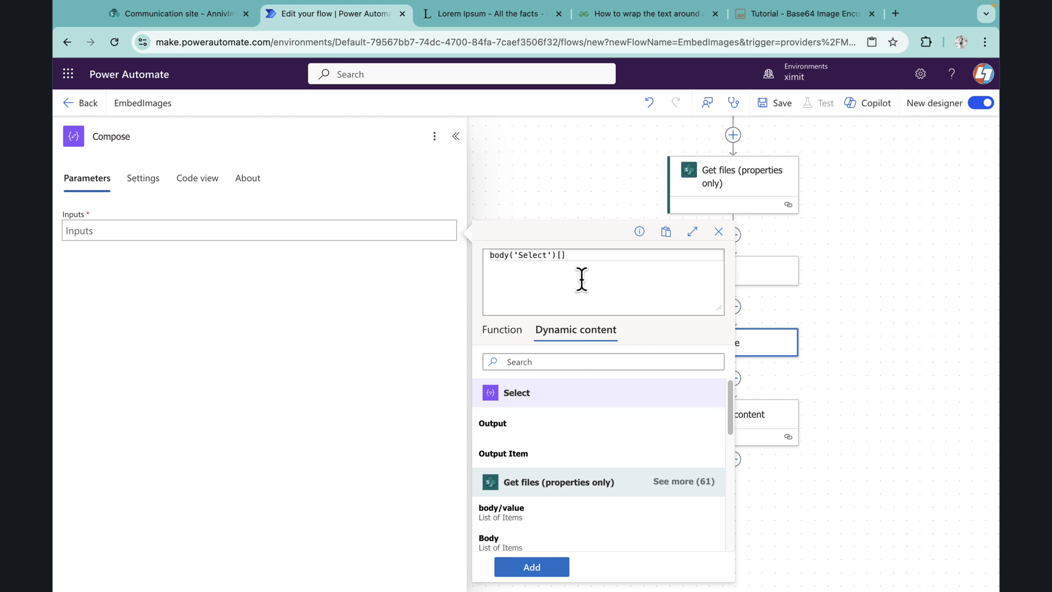
click(549, 571)
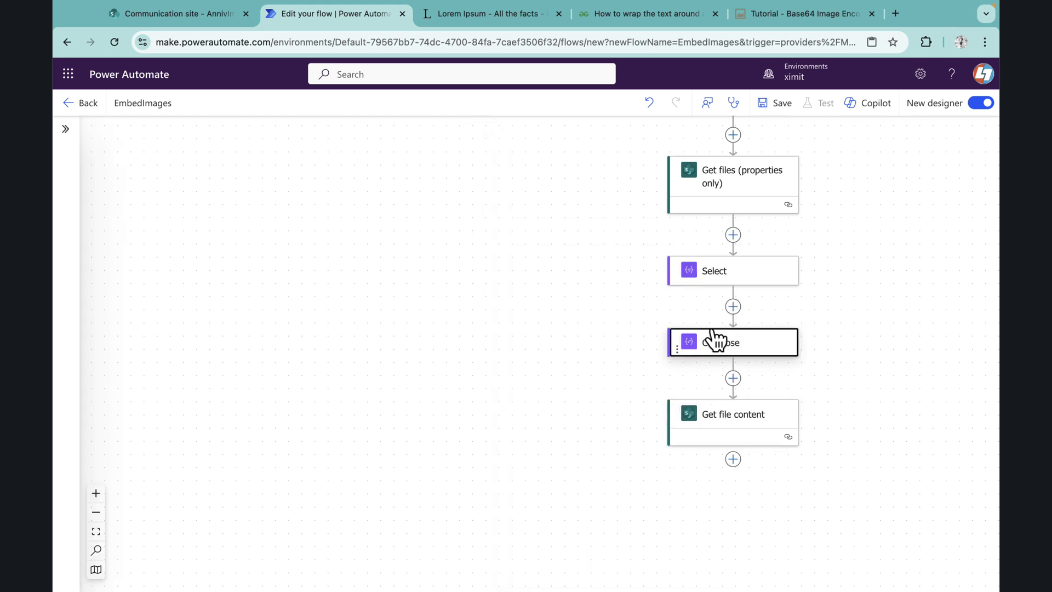
Replace Get file content's fixed anniv1_4.png File Identifier with the Compose Outputs
click(722, 438)
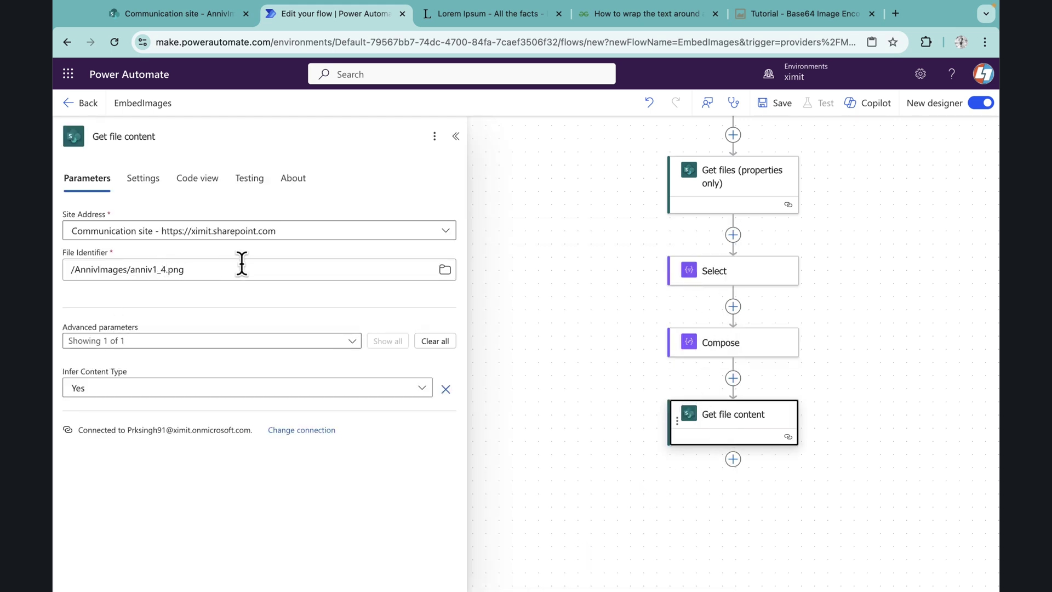
drag(242, 269, 59, 279)
key(BackSpace)
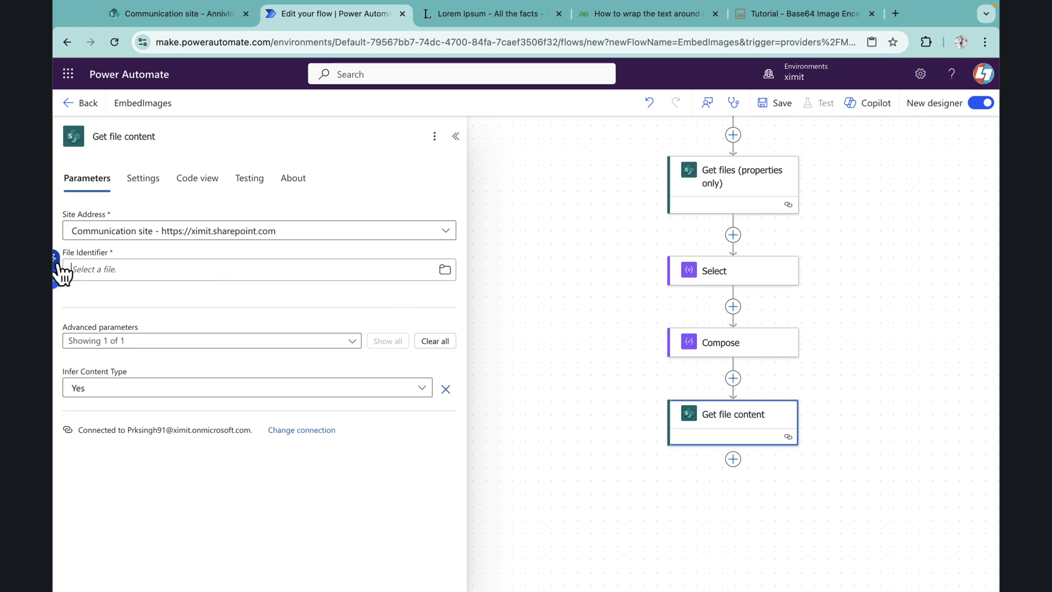
click(61, 267)
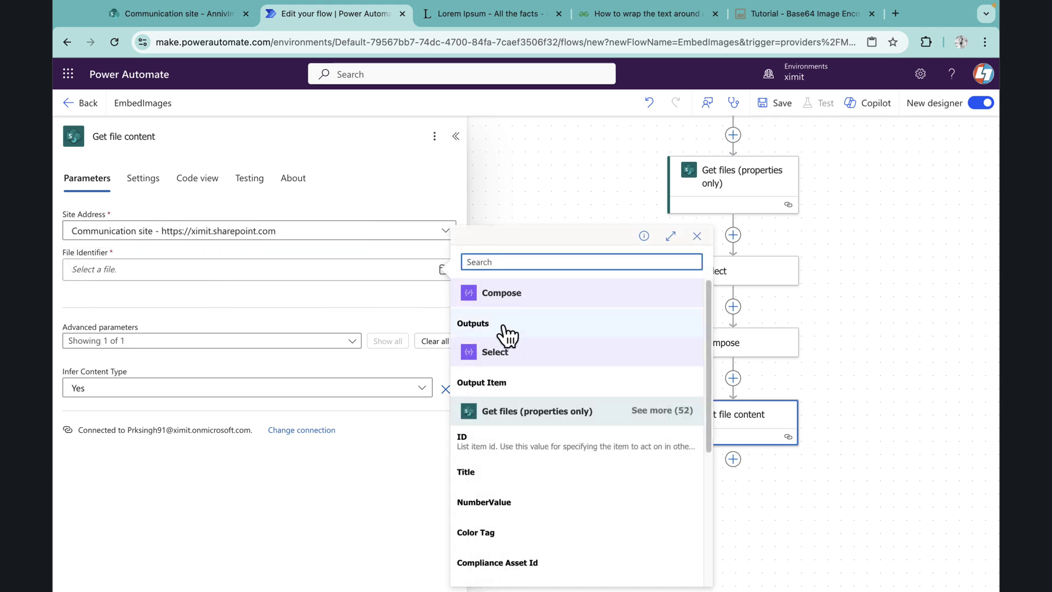
click(500, 326)
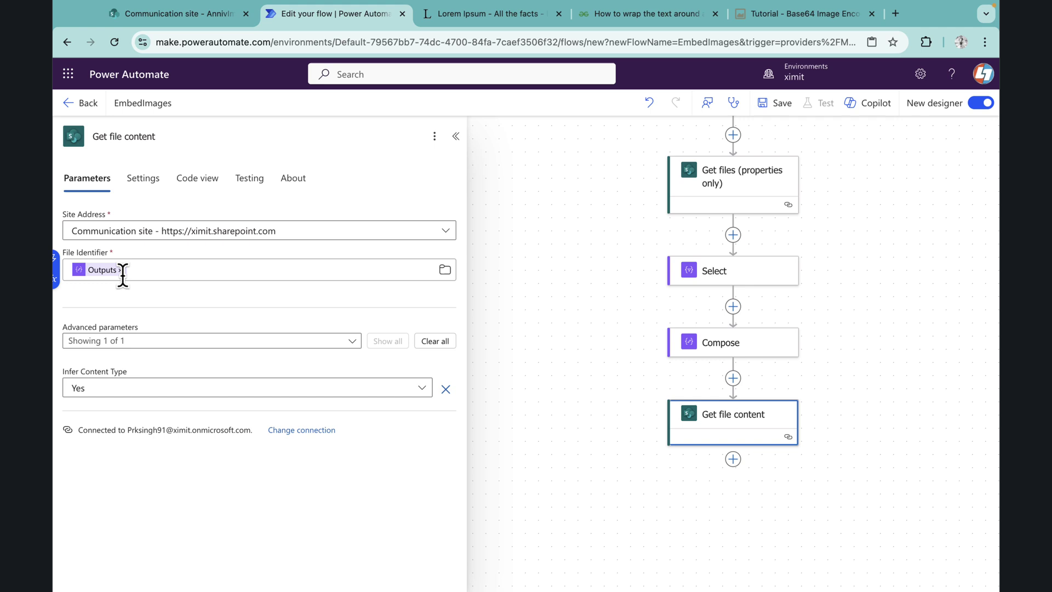
click(455, 137)
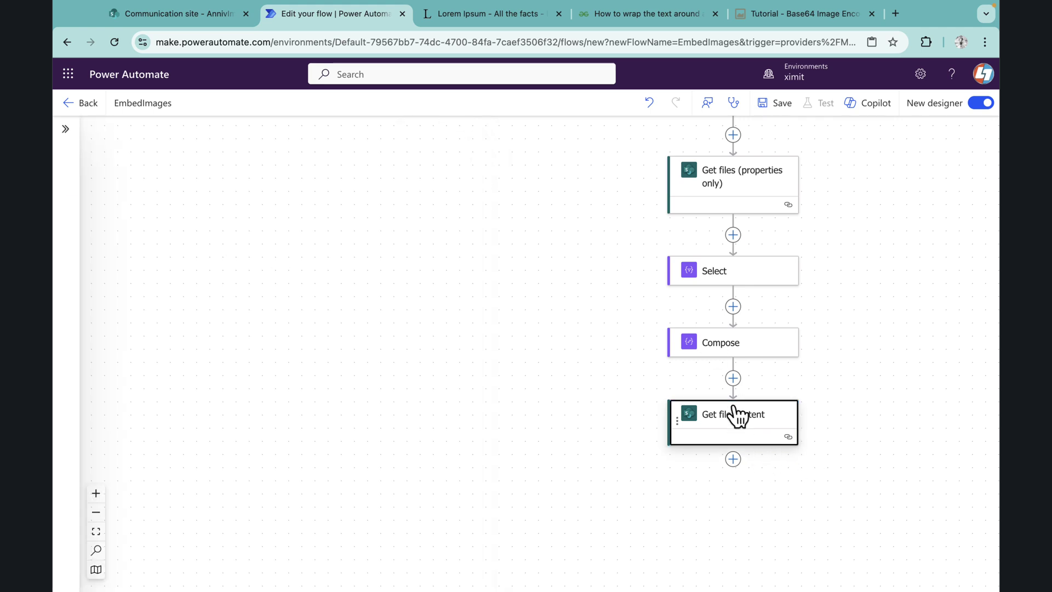
Add a Compose step after Get file content and rename it base64
click(733, 460)
click(813, 470)
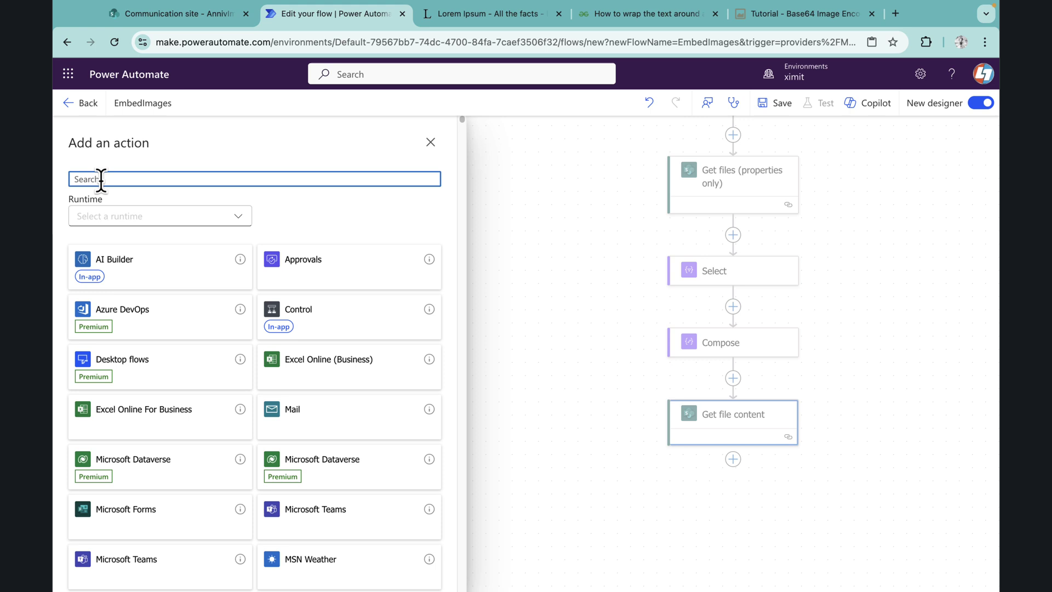
text(compo)
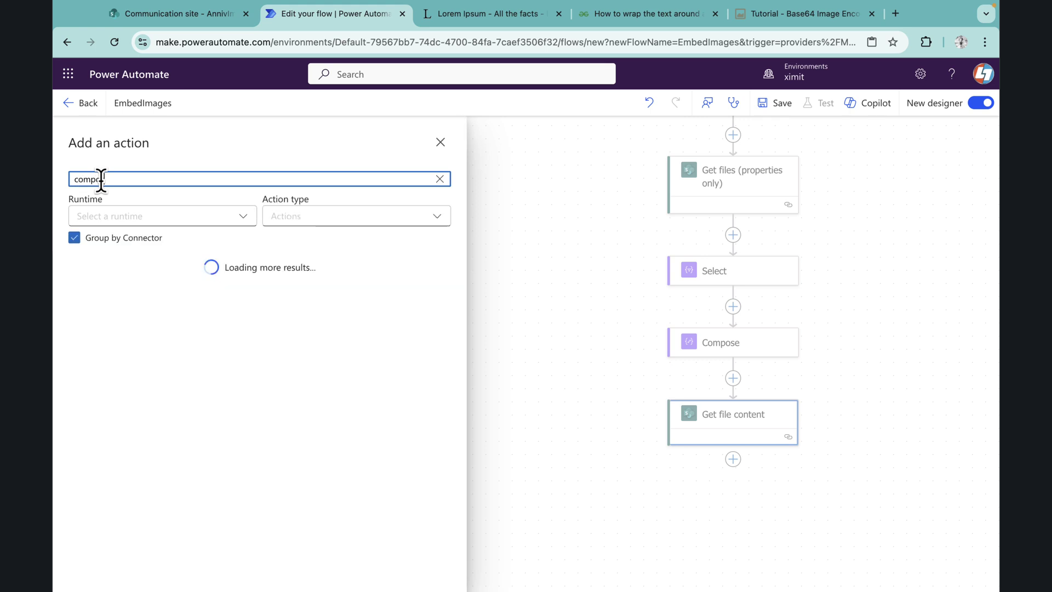
text(se)
click(119, 312)
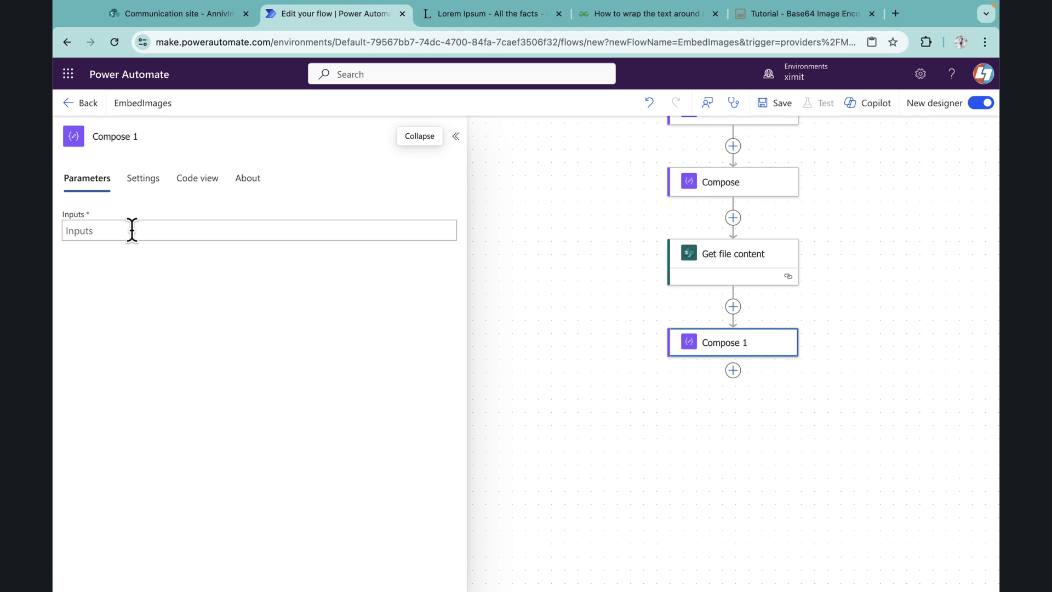
drag(140, 137, 87, 144)
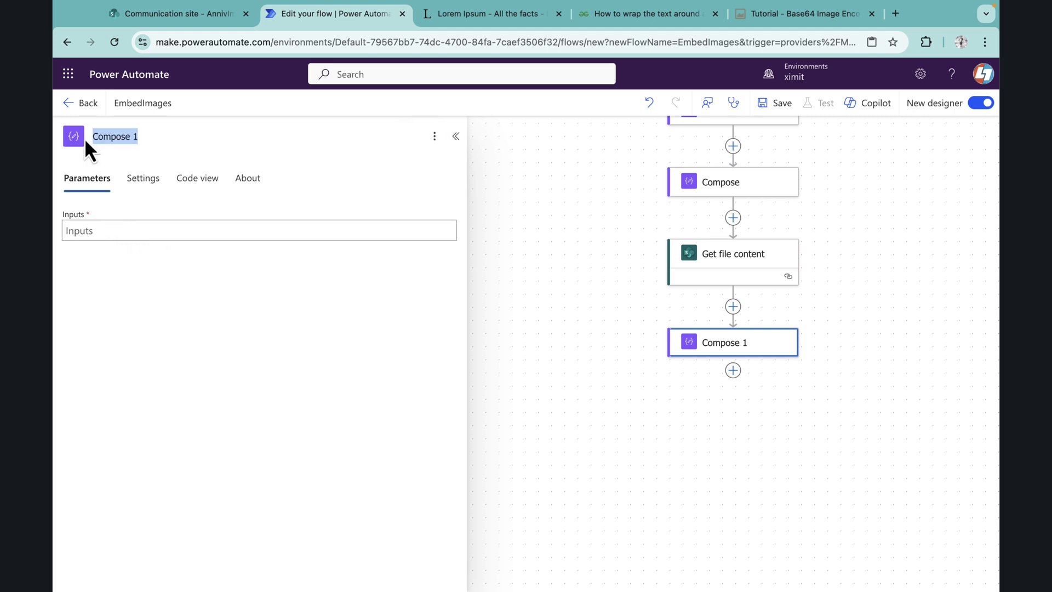
text(base)
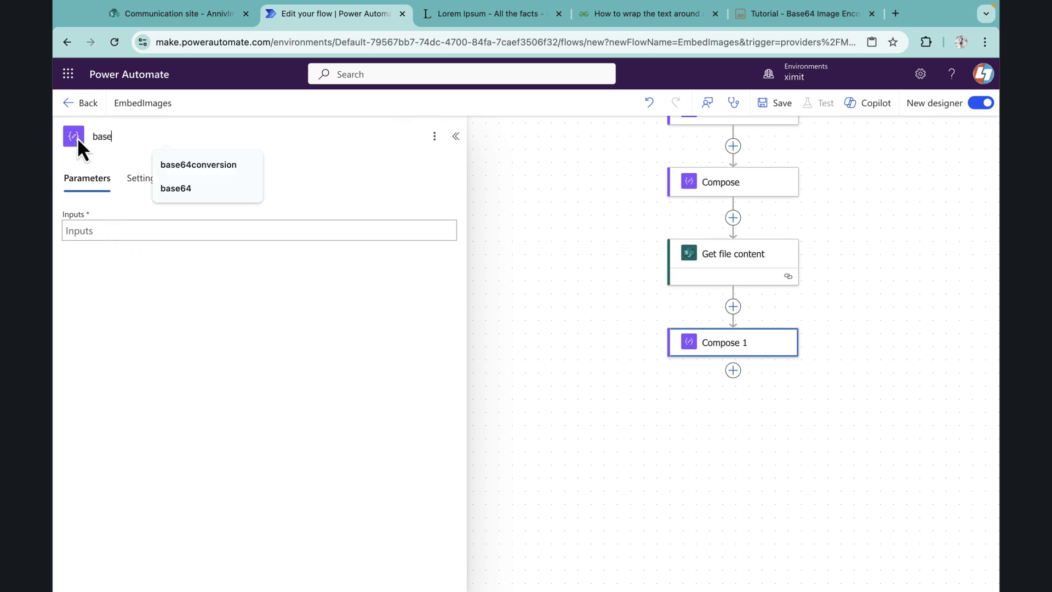
text(64)
click(122, 231)
Set the base64 step's Inputs to the expression base64(body('Get_file_content'))
click(457, 239)
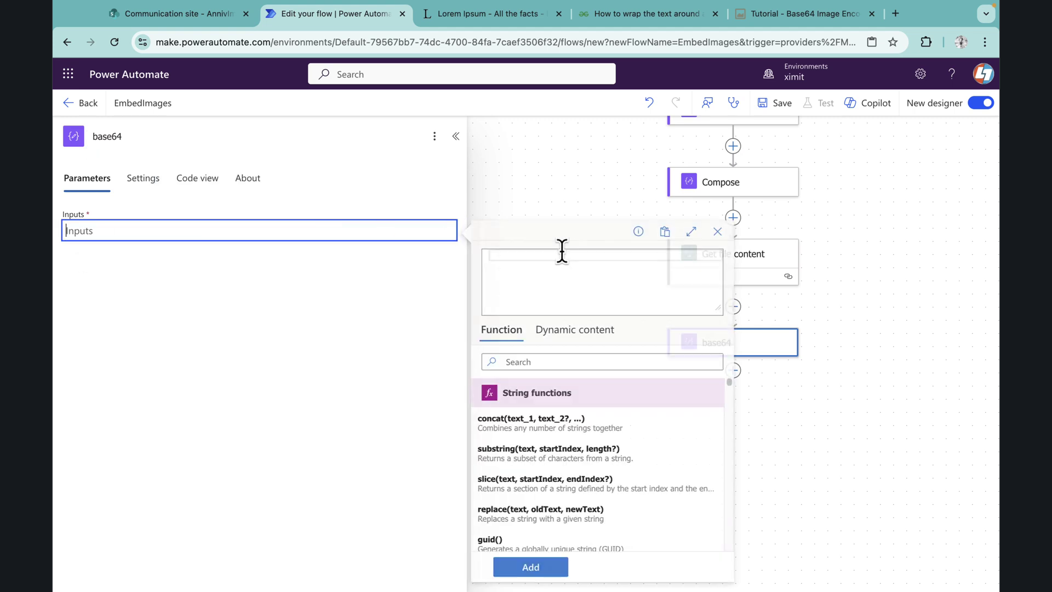
text(base64)
key(Escape)
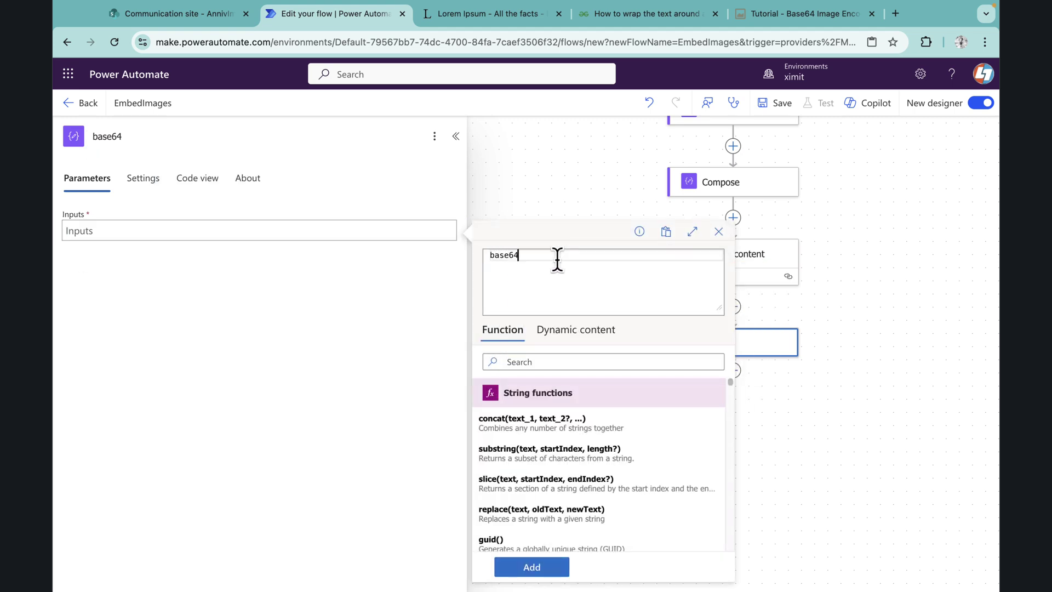
text(()
key(Escape)
click(600, 334)
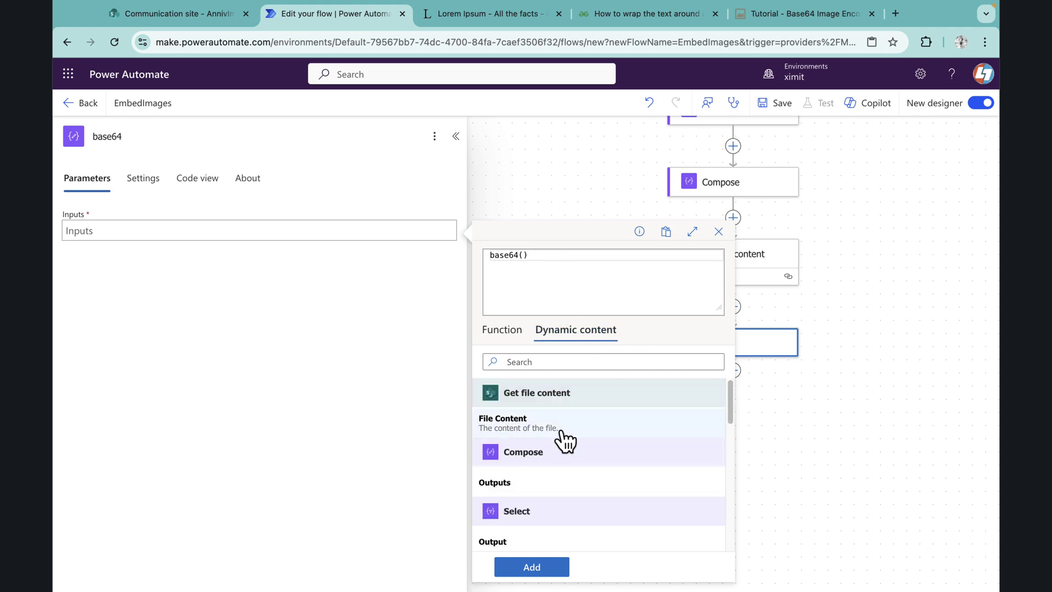
click(514, 424)
click(543, 568)
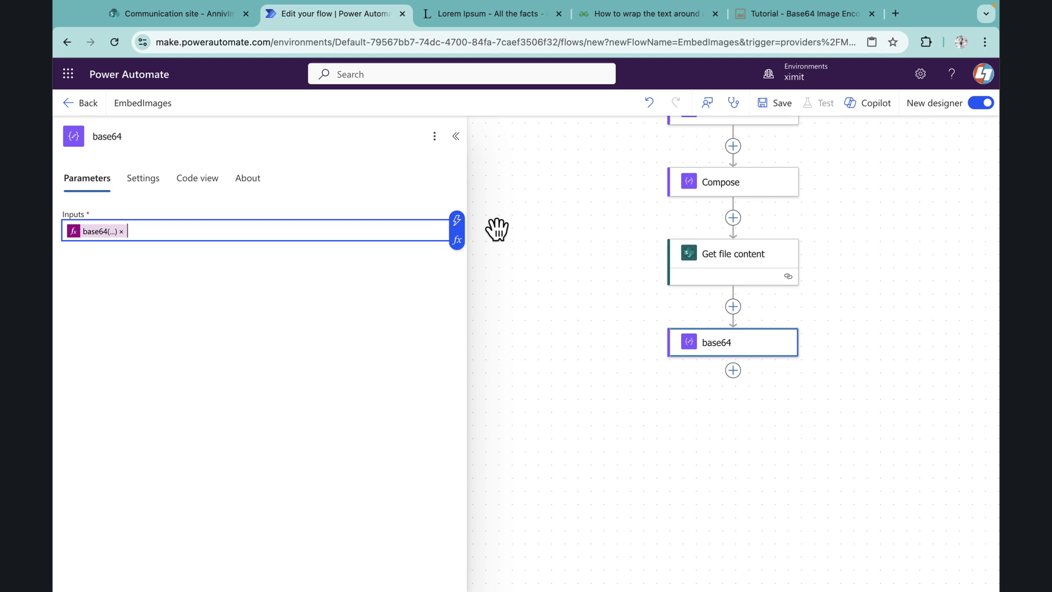
click(456, 137)
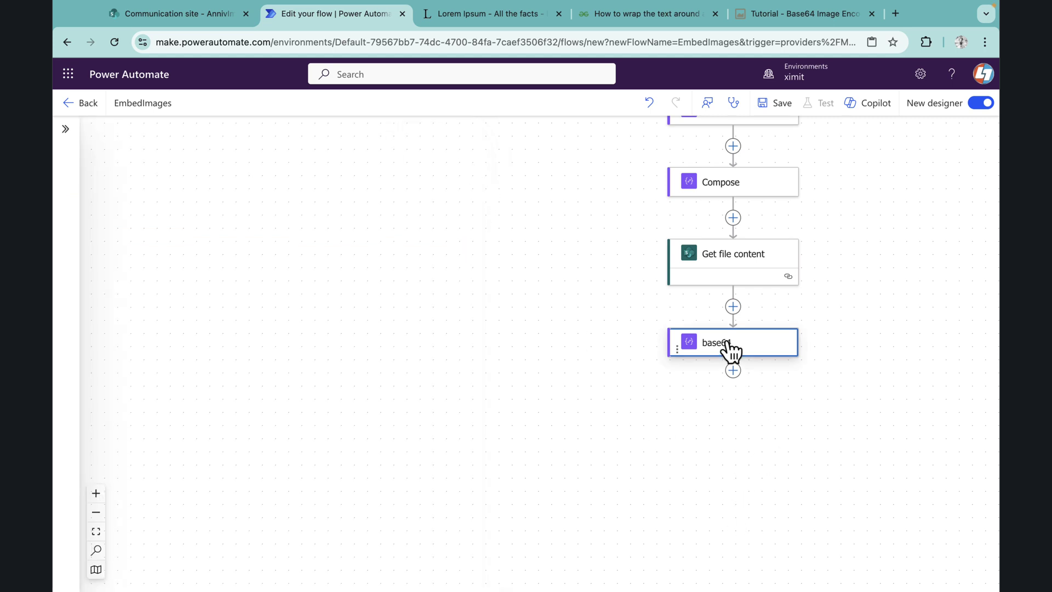
click(733, 371)
Add an Initialize variable step after base64 declaring EmailBody as a String
click(798, 371)
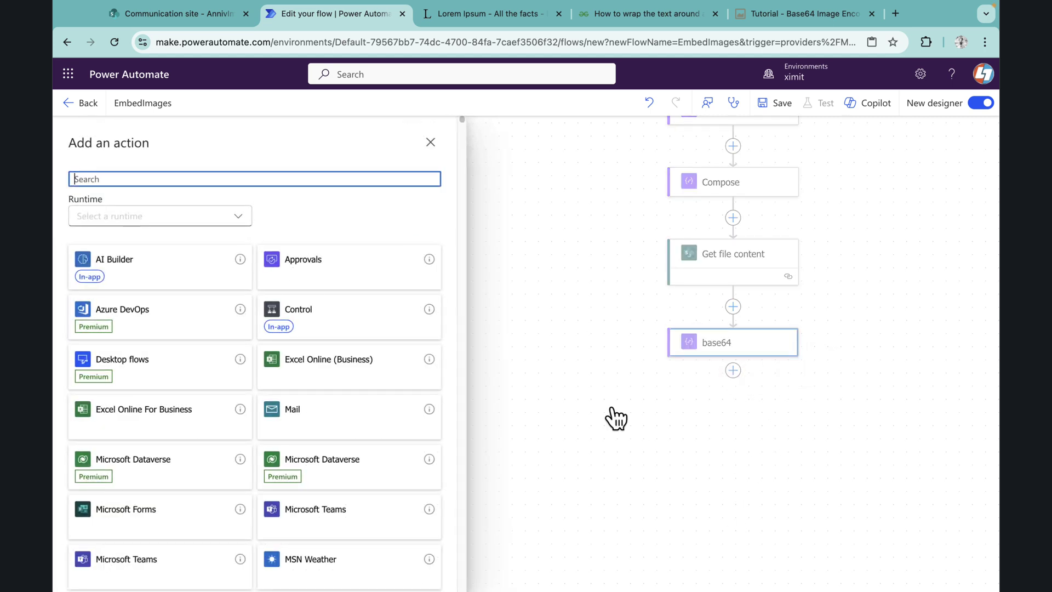
text(i)
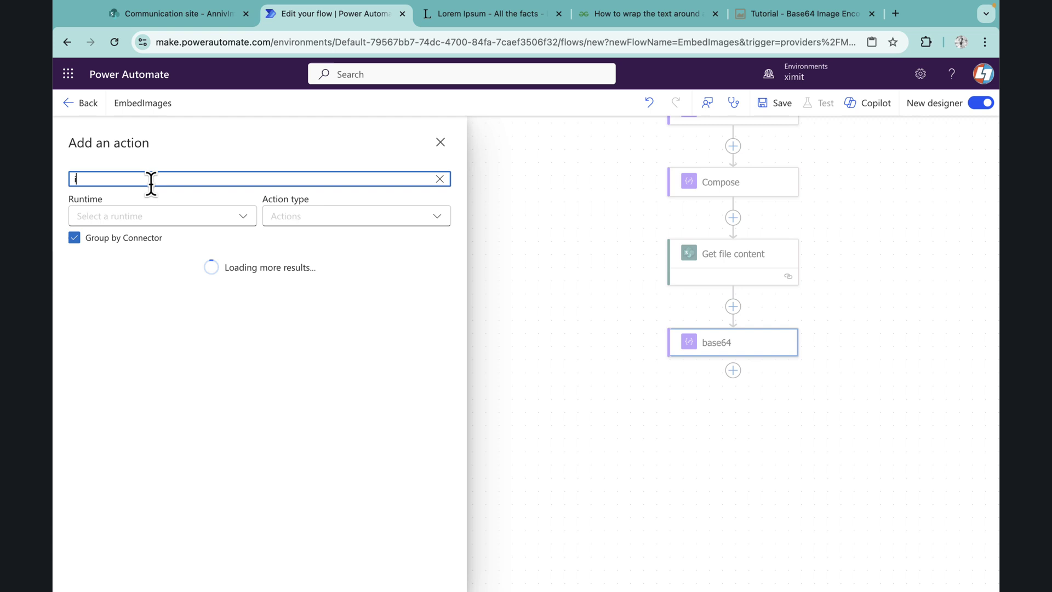
key(BackSpace)
key(BackSpace)
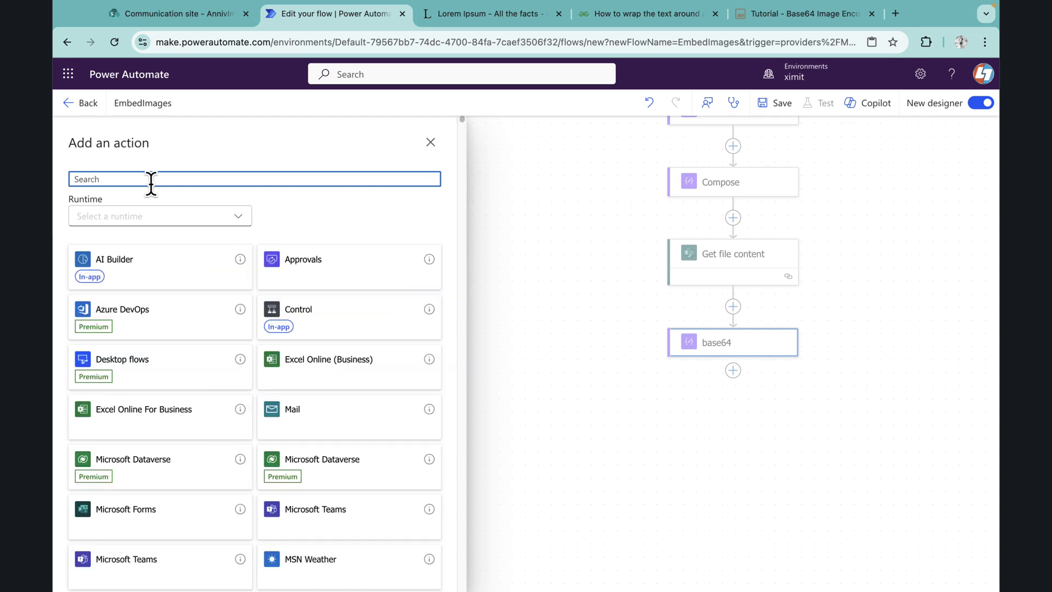
text(var)
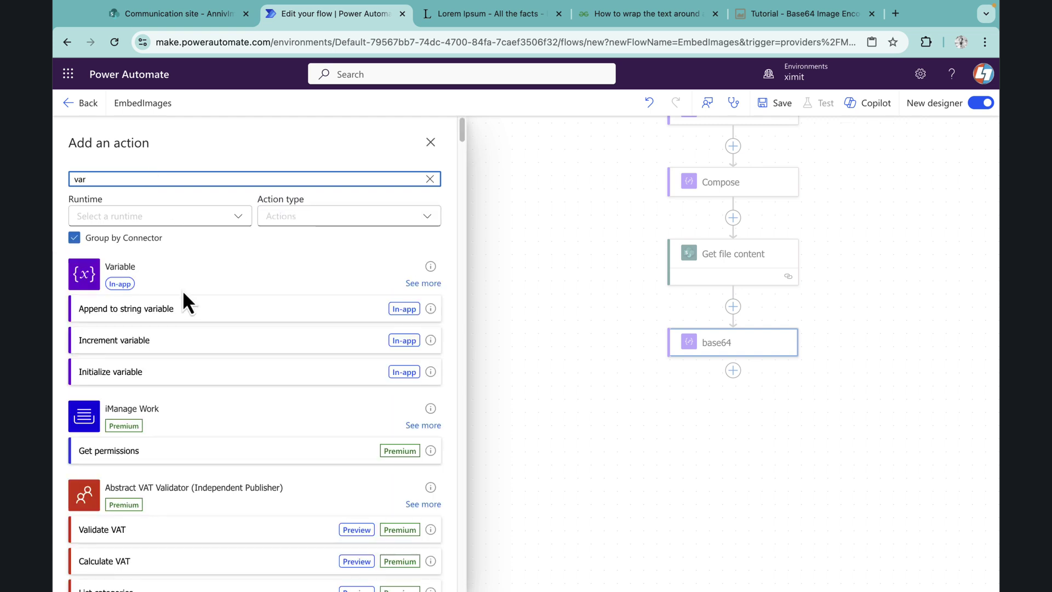
click(123, 373)
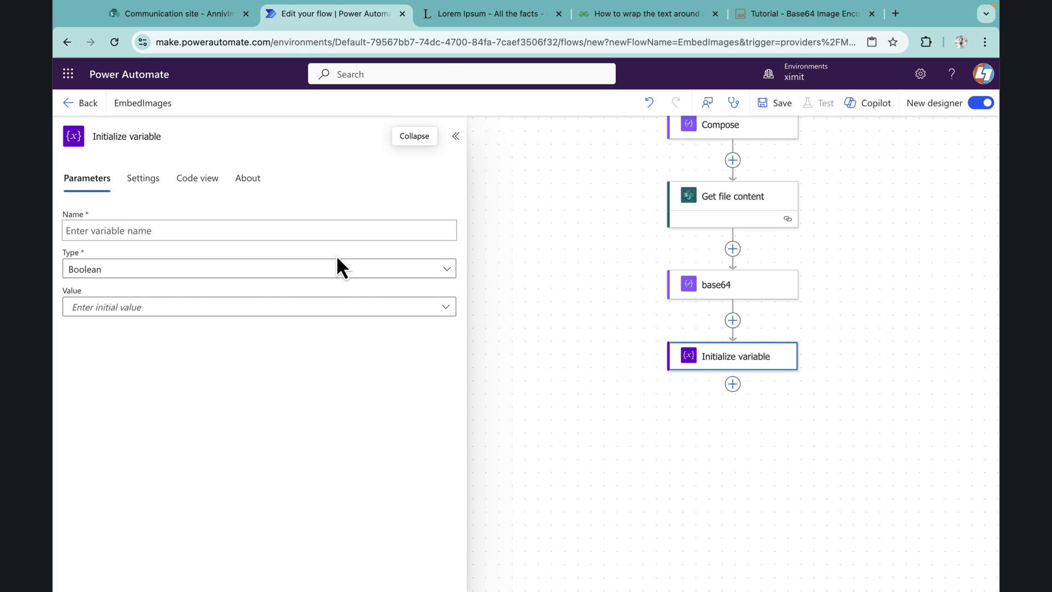
click(154, 229)
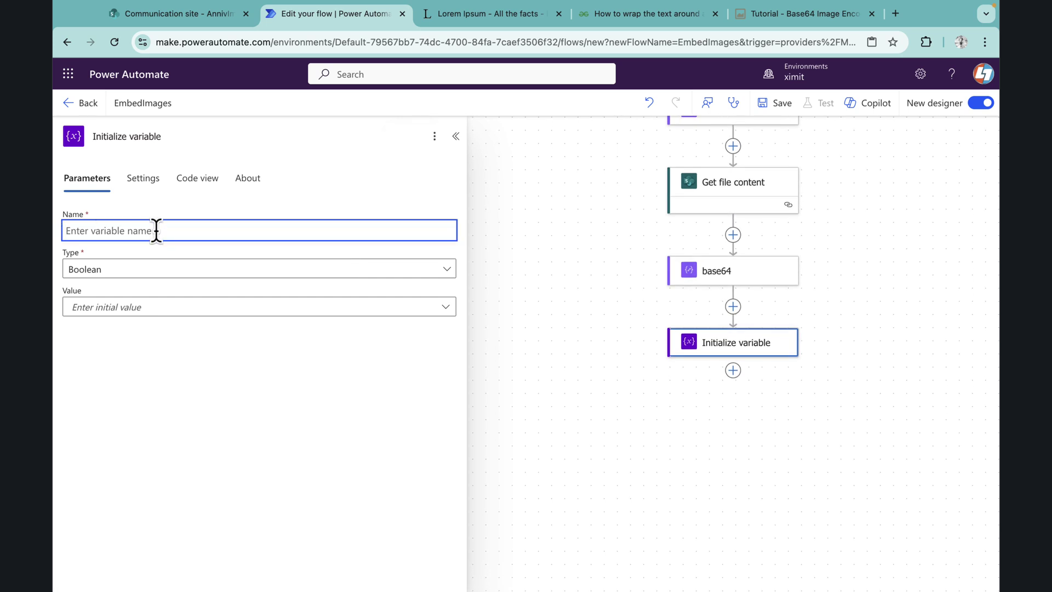
text(EmailBody)
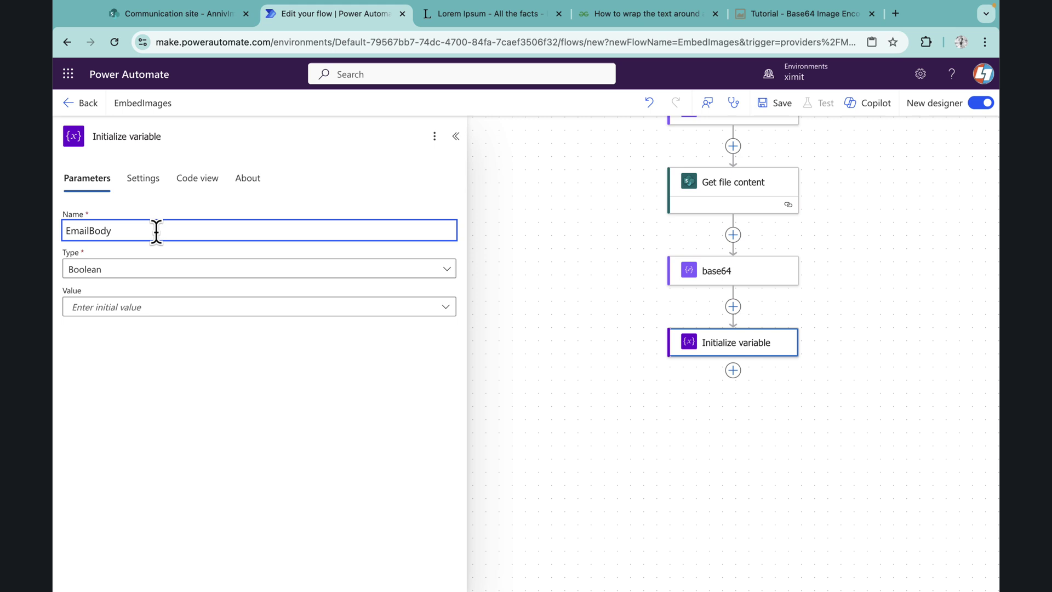
click(152, 271)
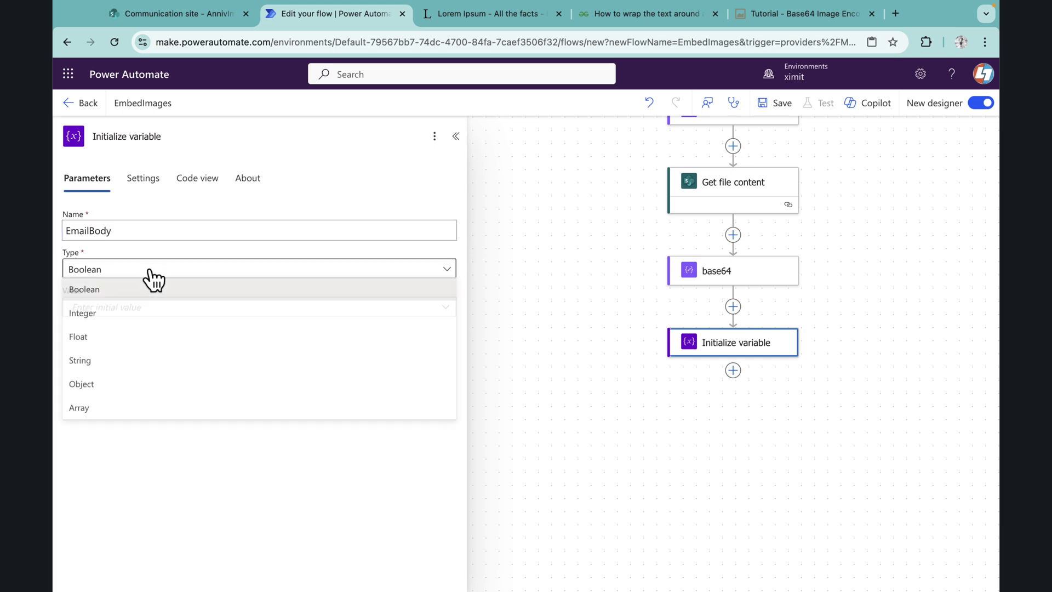
click(101, 363)
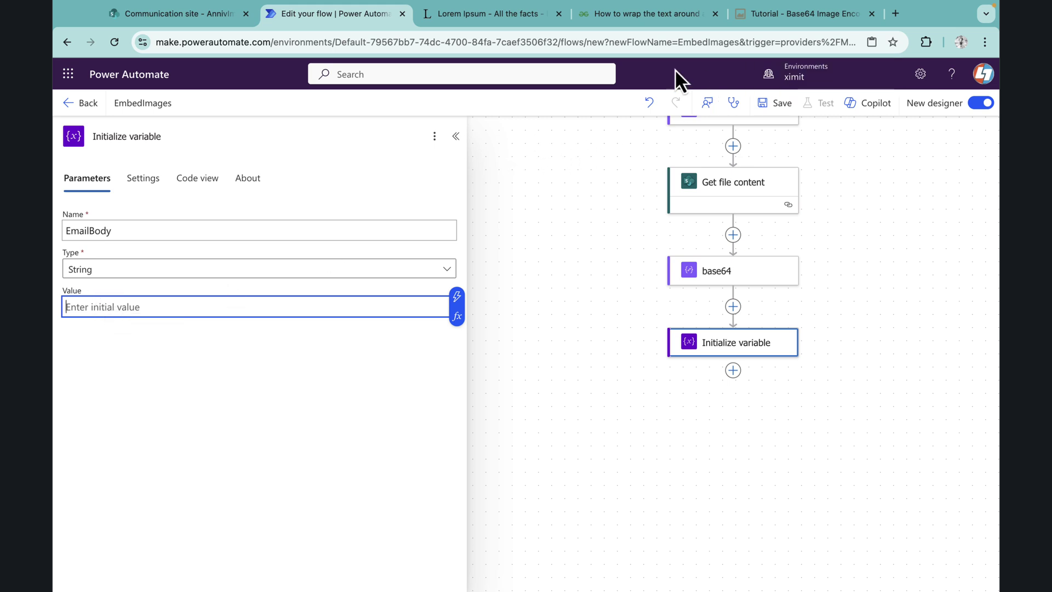
Copy the GeeksforGeeks text-wrapping HTML example and return to the Power Automate editor
click(644, 19)
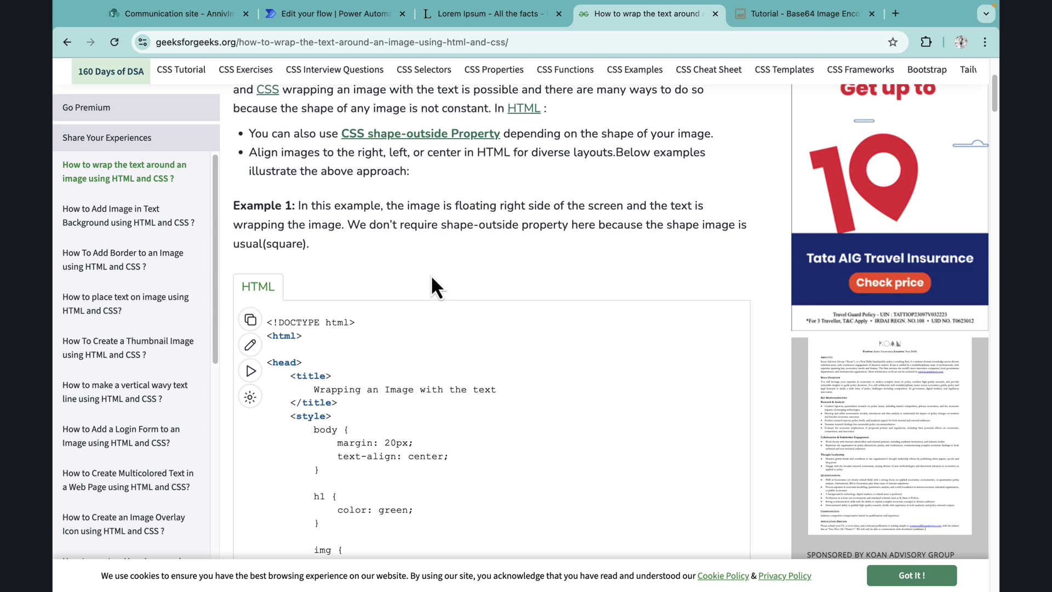
scroll(482, 251, up, 3)
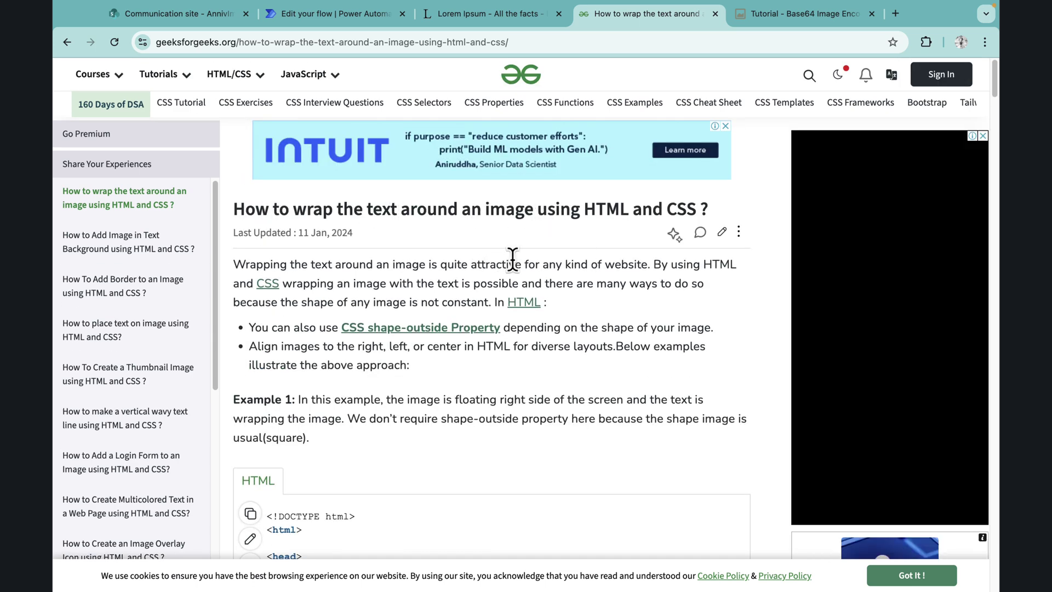
scroll(482, 274, down, 6)
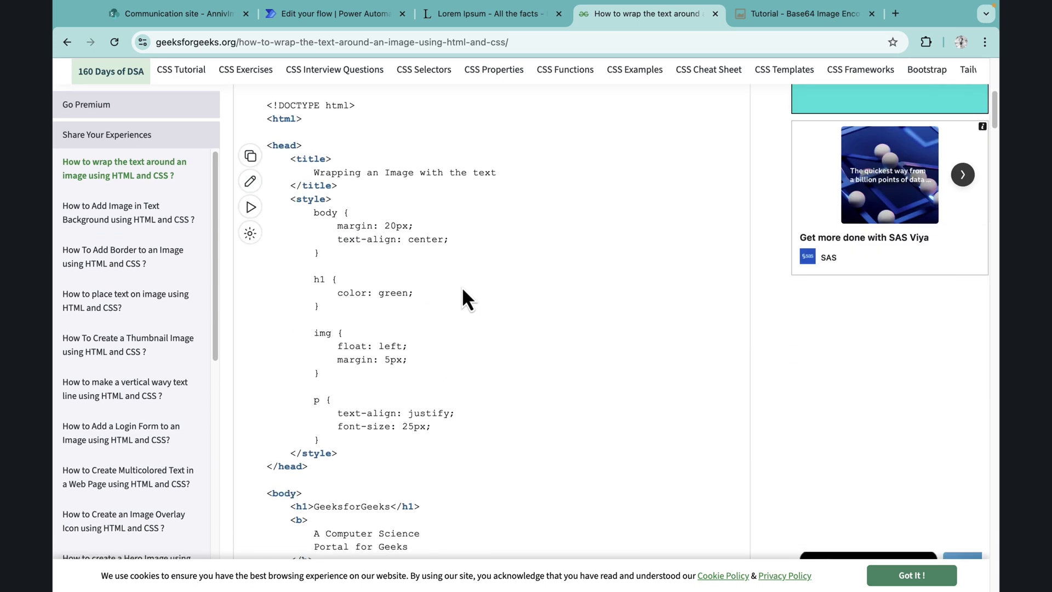
click(251, 156)
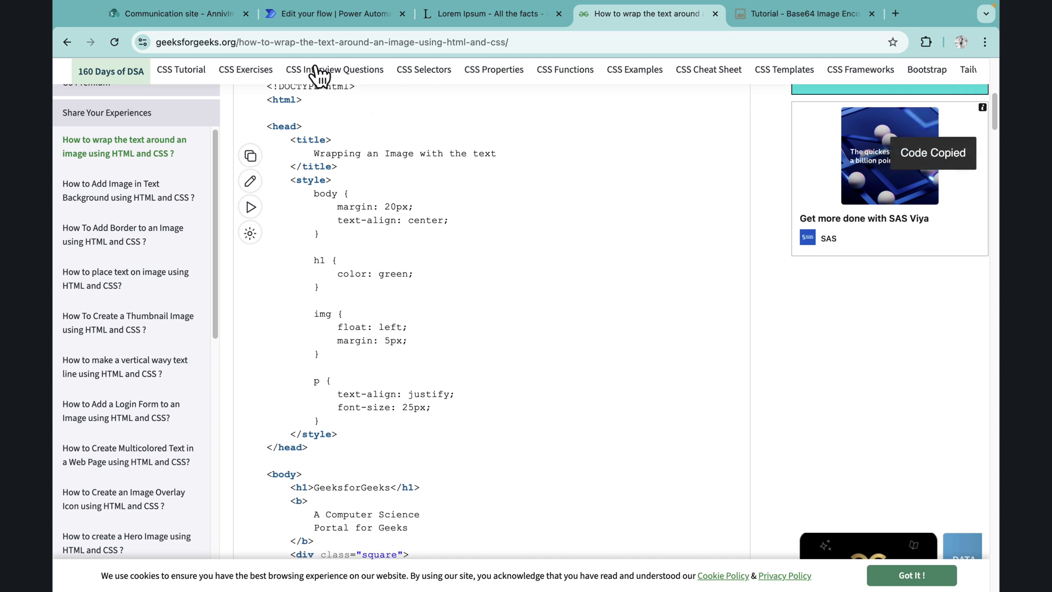
click(318, 15)
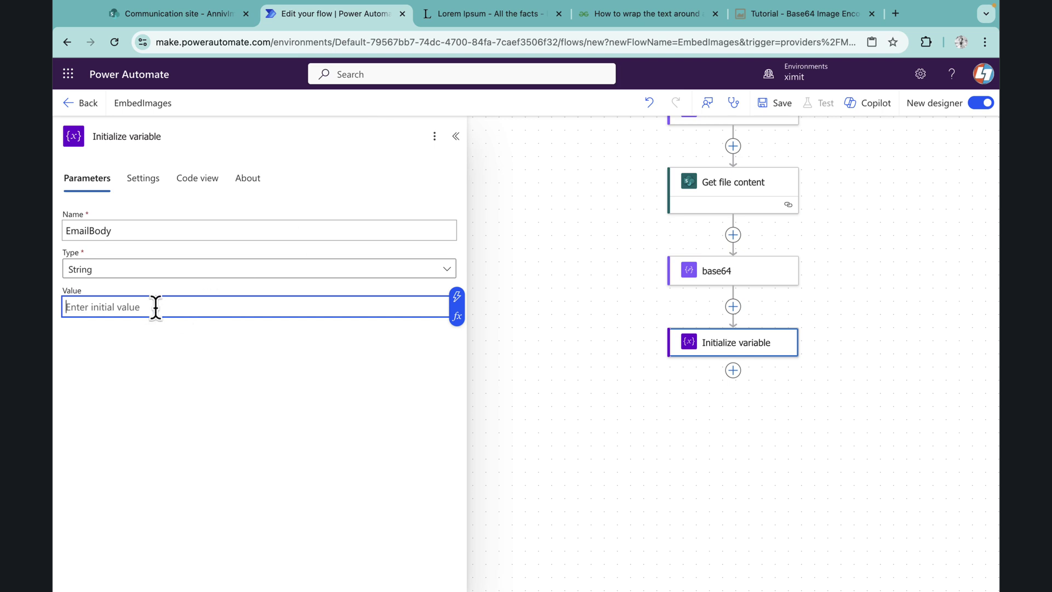
Paste the copied text-wrapping HTML into the EmailBody Value field
key(ctrl+v)
scroll(189, 357, up, 15)
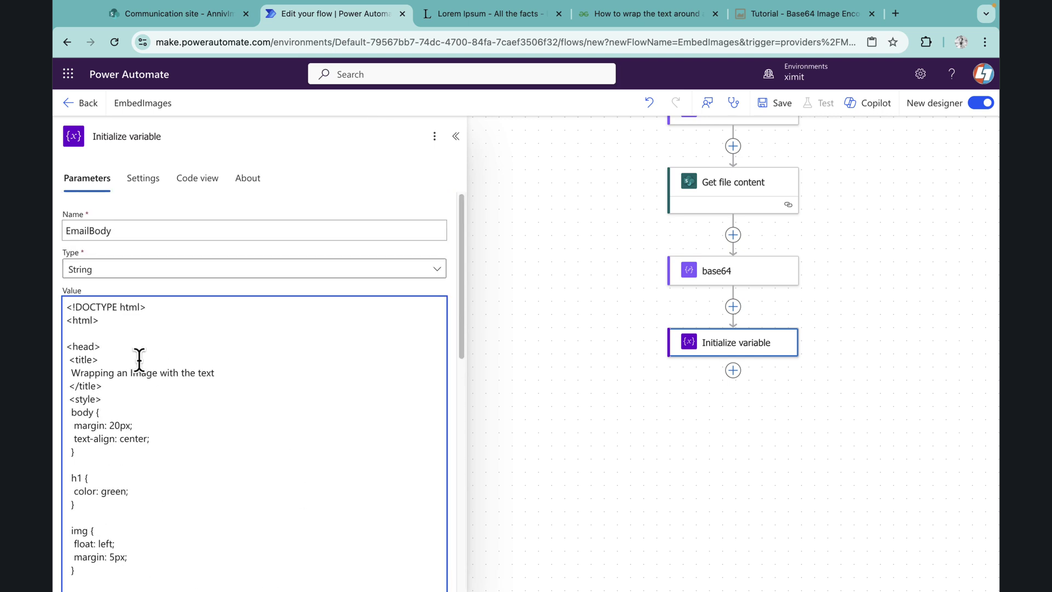
scroll(88, 384, down, 2)
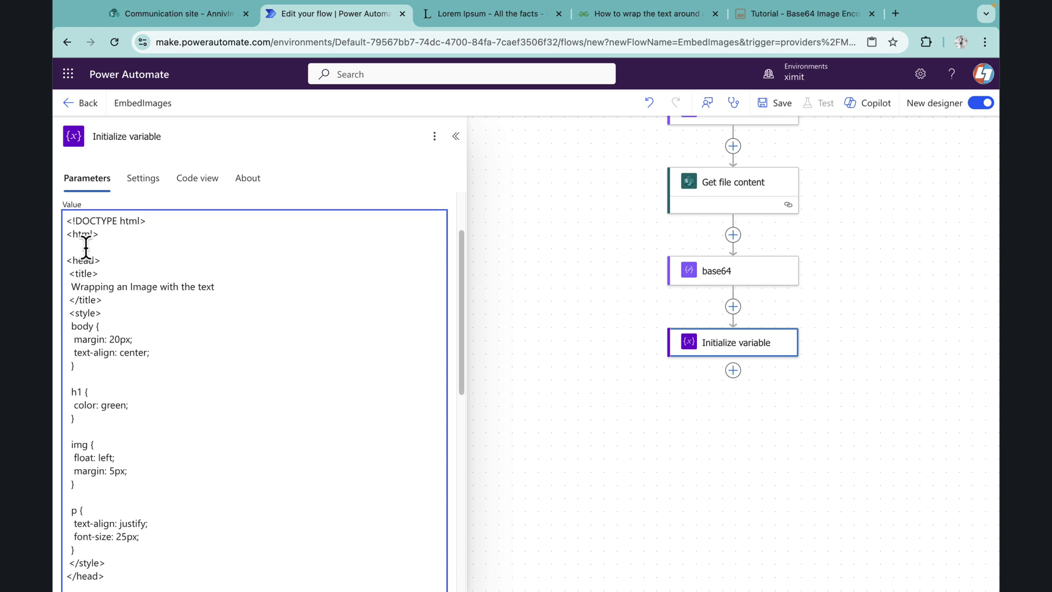
drag(89, 287, 195, 286)
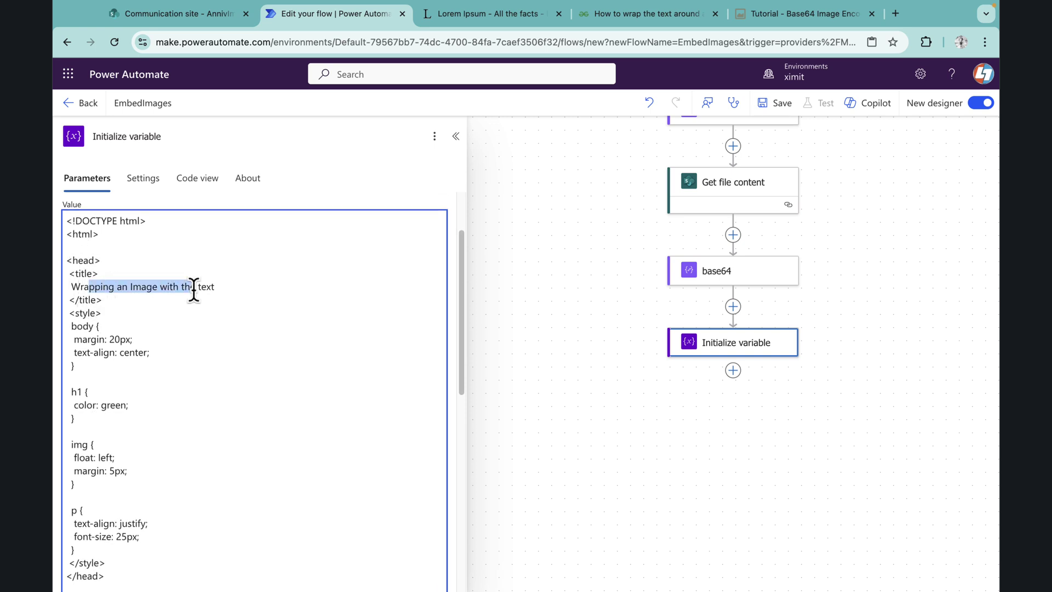
scroll(120, 370, down, 1)
scroll(131, 357, down, 2)
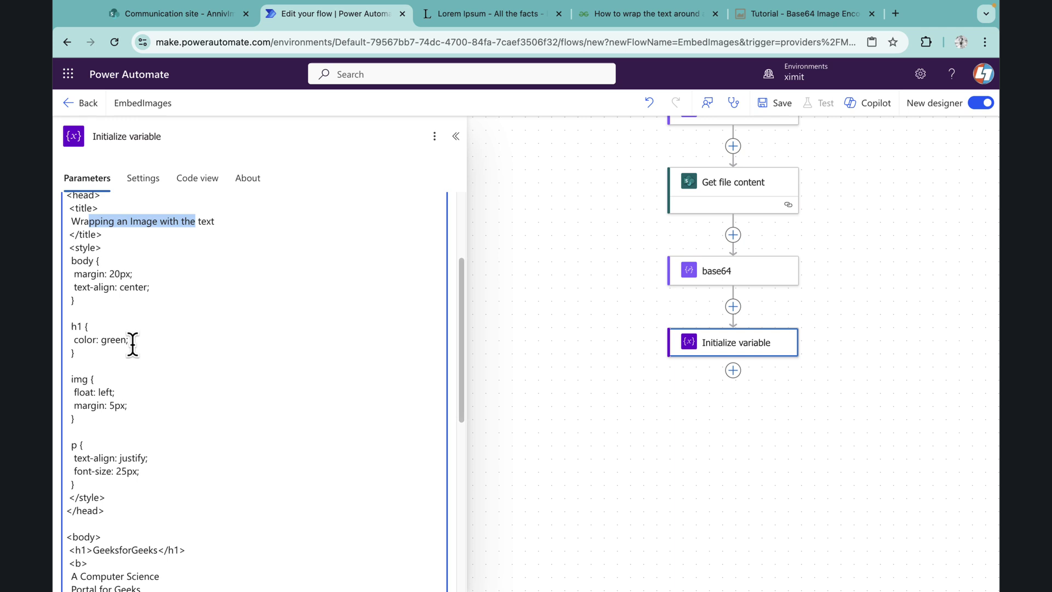
Review the pasted style rules, highlighting the img rule's float: left and text-align: justify
drag(77, 227, 131, 481)
click(158, 378)
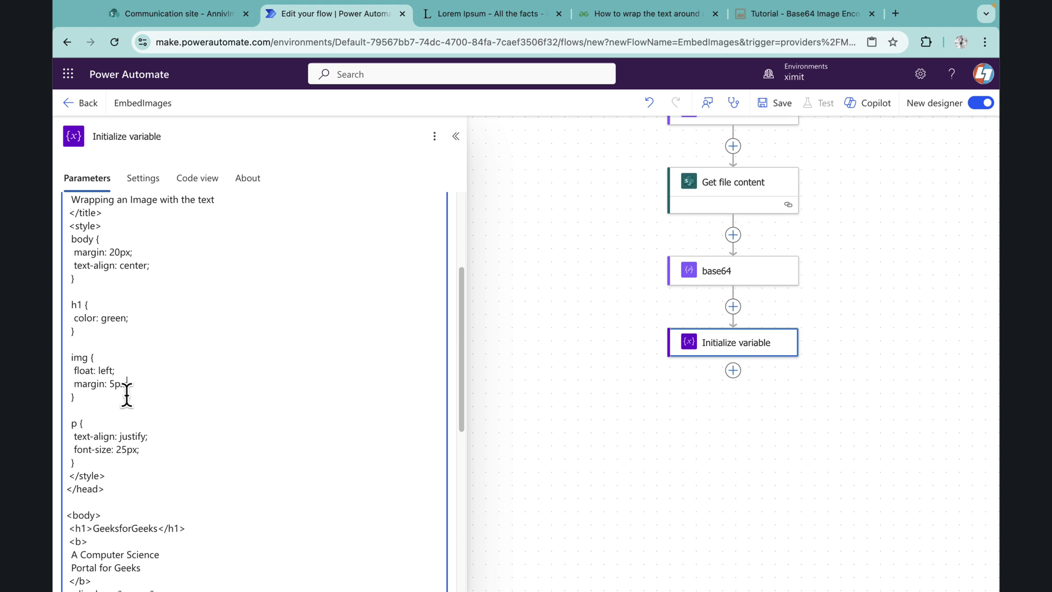
scroll(129, 392, down, 2)
drag(73, 258, 83, 366)
click(112, 286)
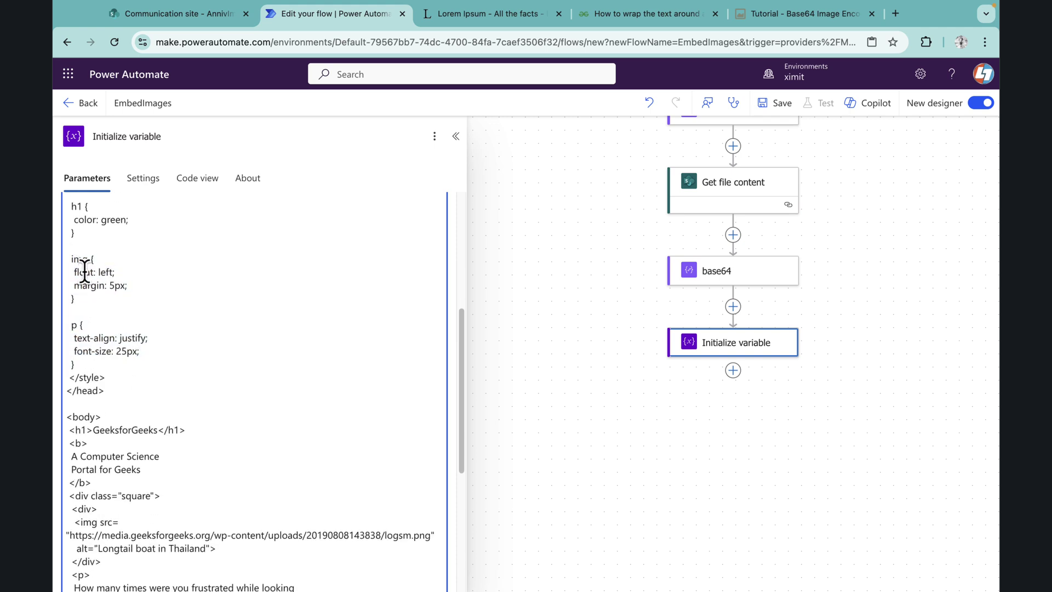
drag(78, 272, 106, 271)
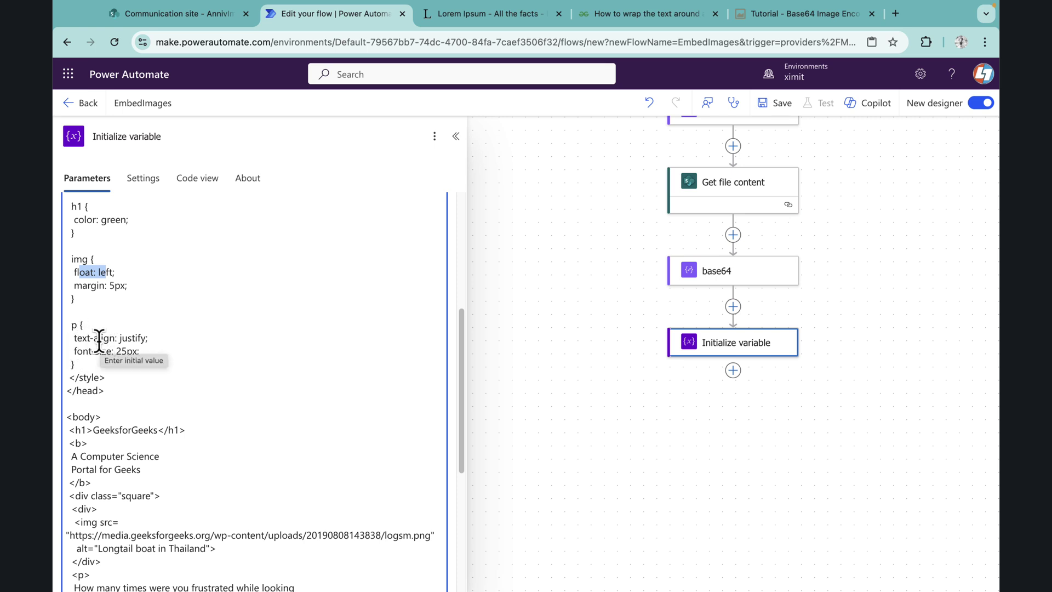
drag(91, 338, 144, 339)
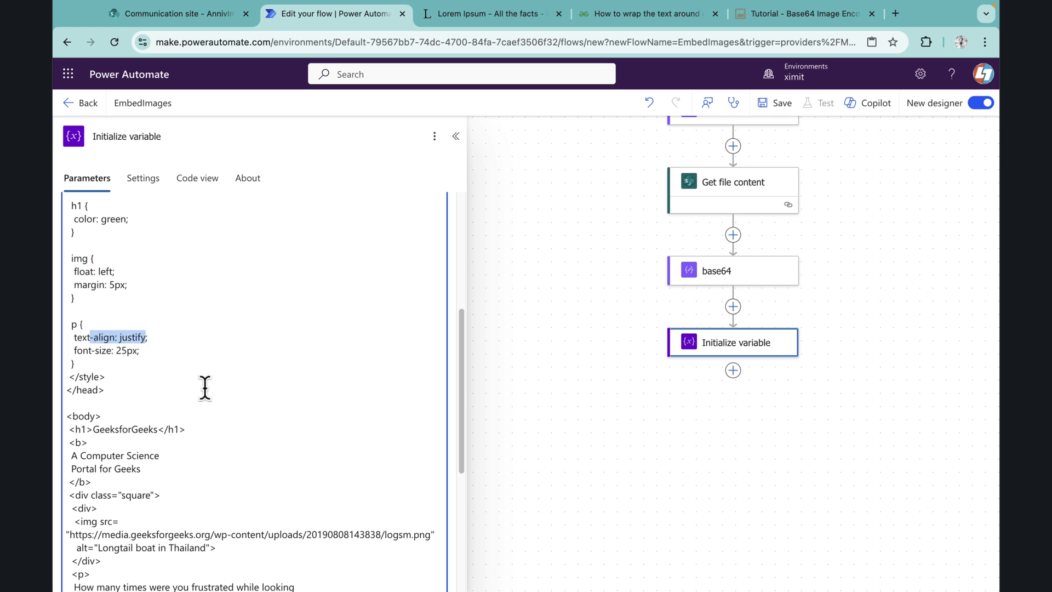
Delete the opening <div class="square"> lines and both closing </div> tags from the EmailBody HTML
scroll(164, 394, down, 3)
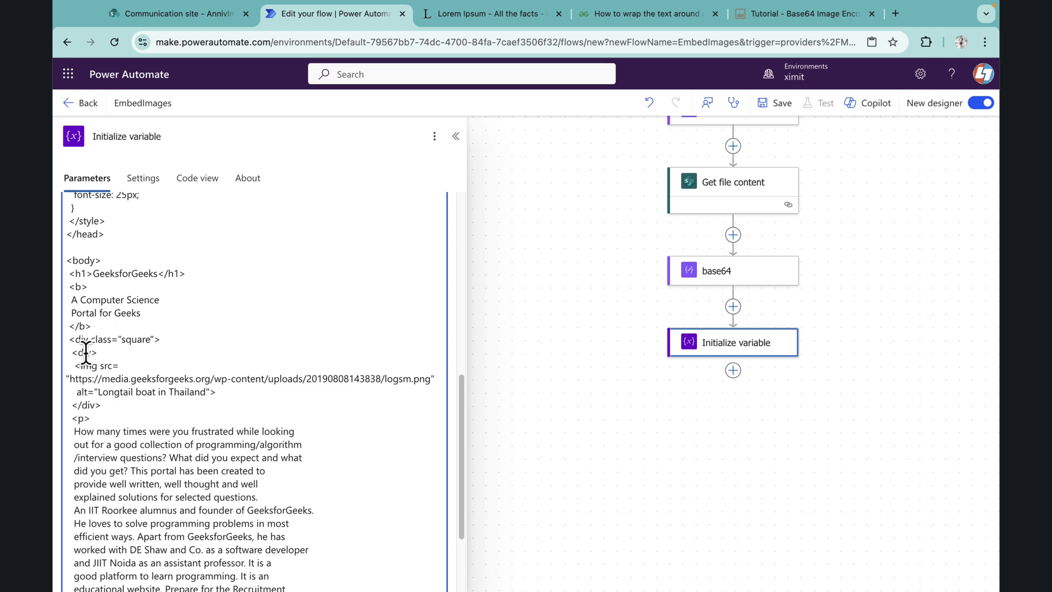
drag(72, 339, 106, 349)
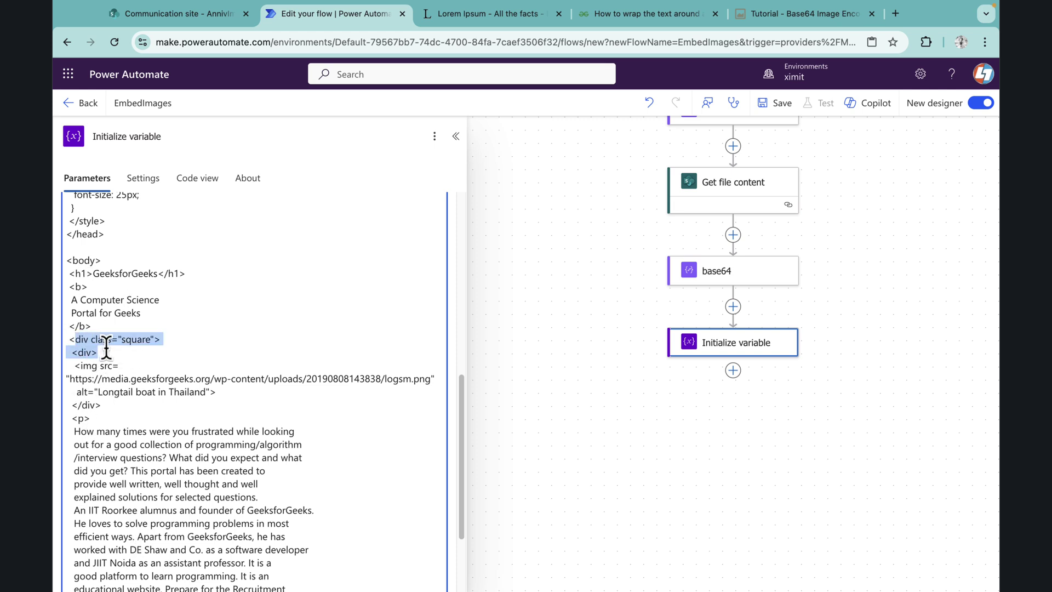
key(BackSpace)
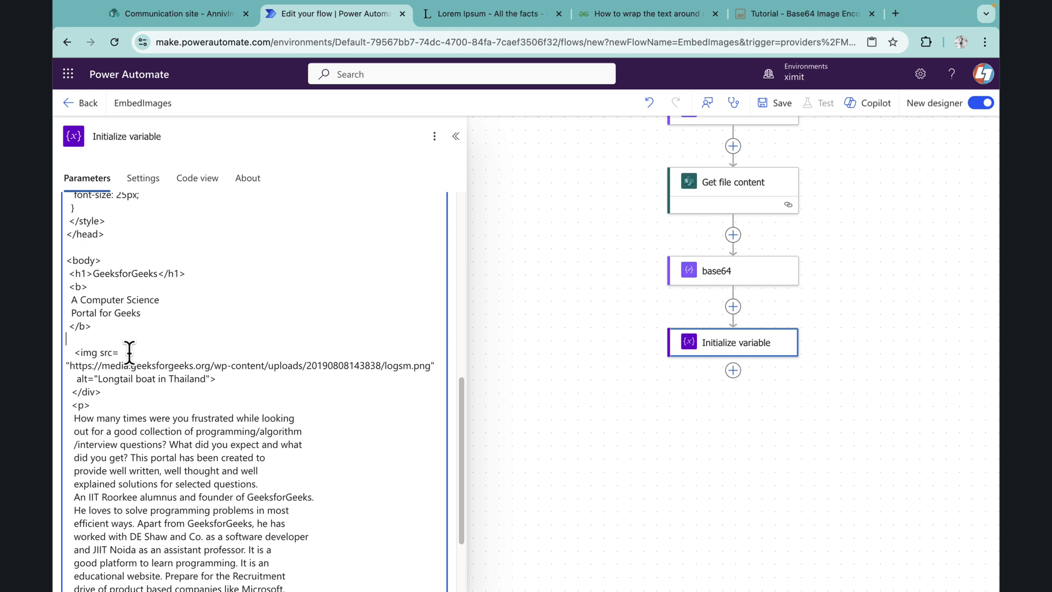
scroll(177, 410, down, 4)
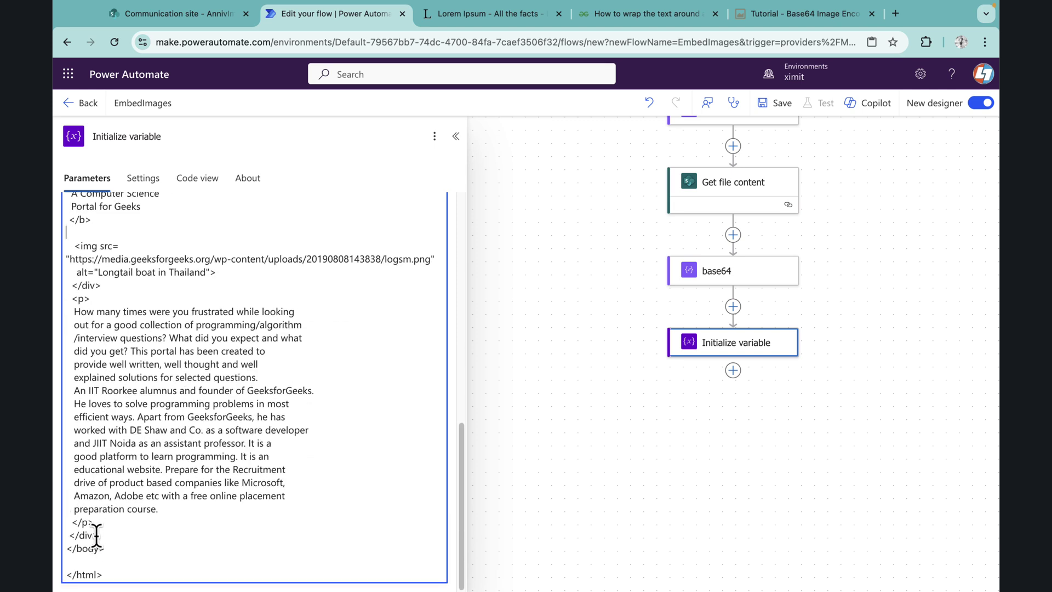
drag(97, 535, 64, 535)
key(BackSpace)
drag(101, 286, 67, 286)
key(BackSpace)
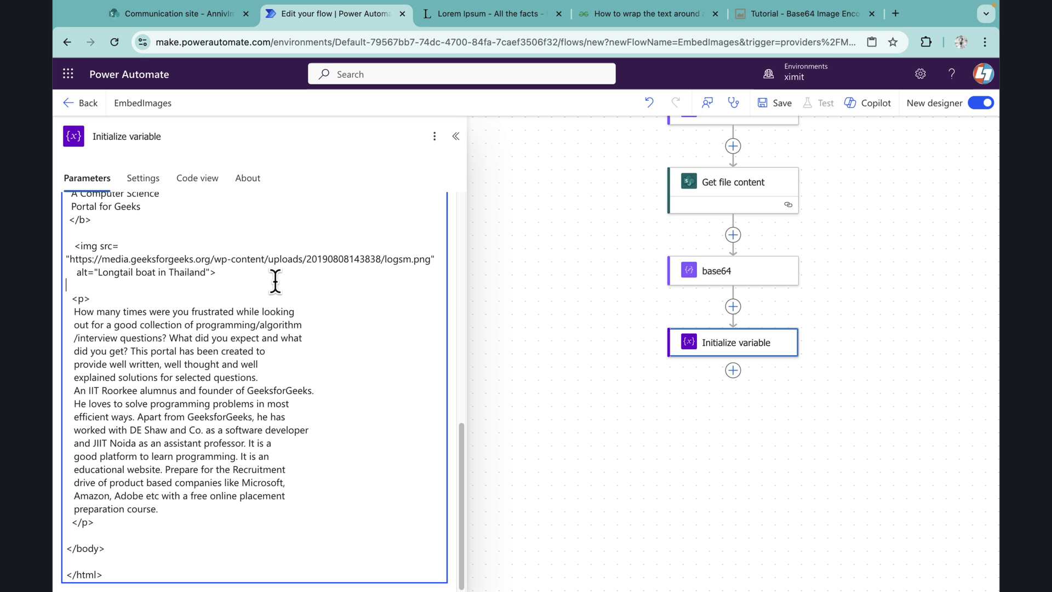
scroll(282, 294, up, 10)
scroll(188, 503, down, 5)
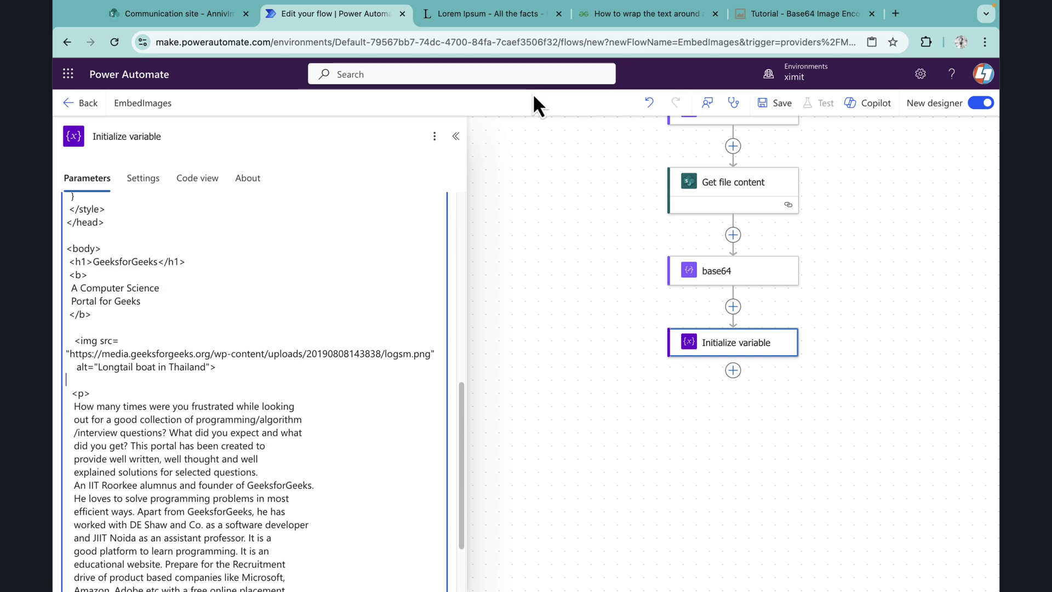
Replace the GeeksforGeeks h1 heading with the Lorem Ipsum title copied from lipsum.com
click(473, 14)
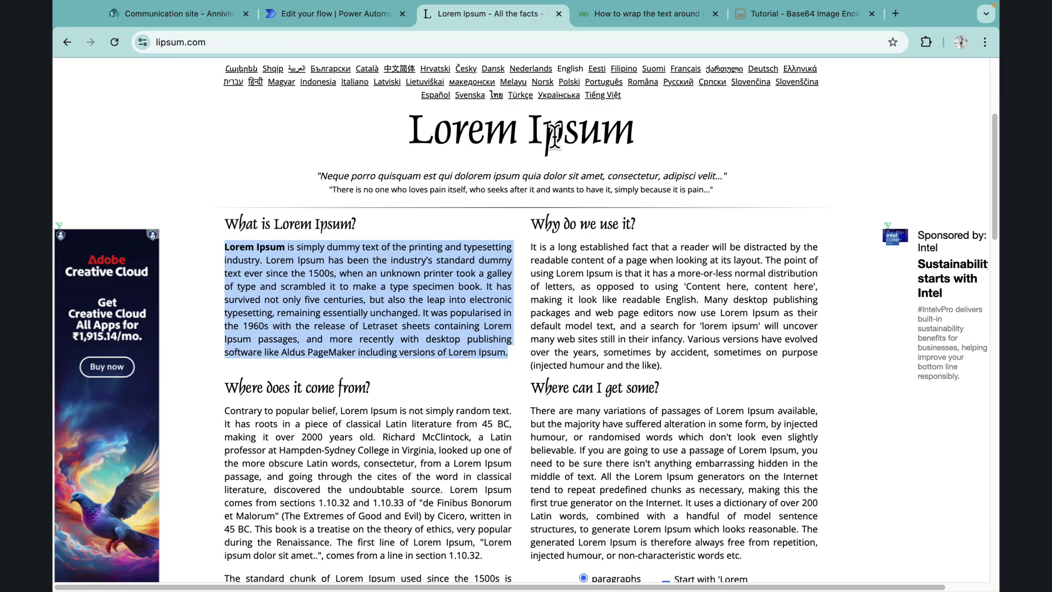
drag(636, 134, 404, 130)
key(ctrl+c)
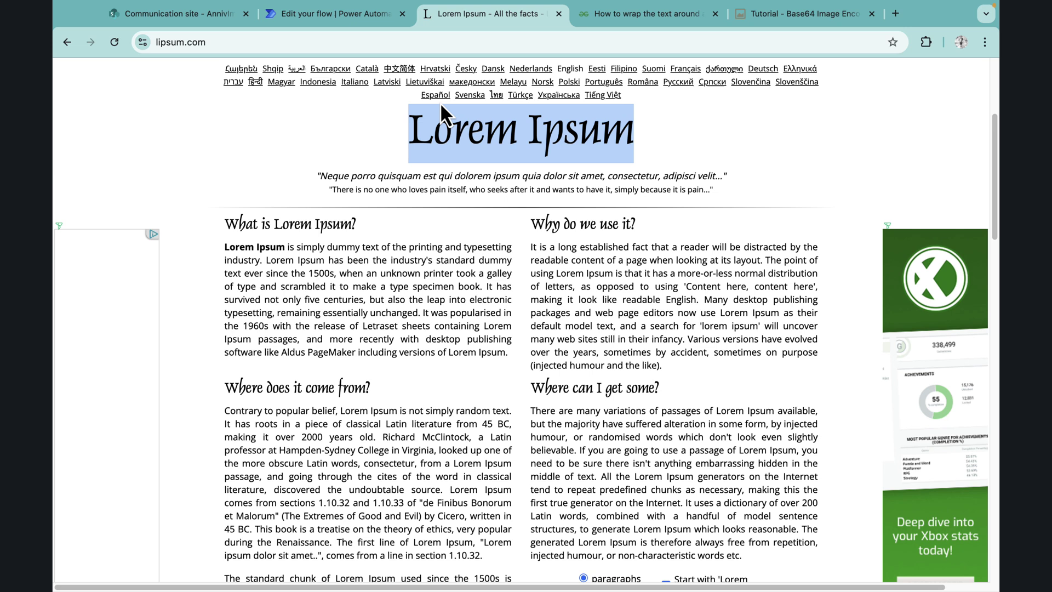
click(347, 15)
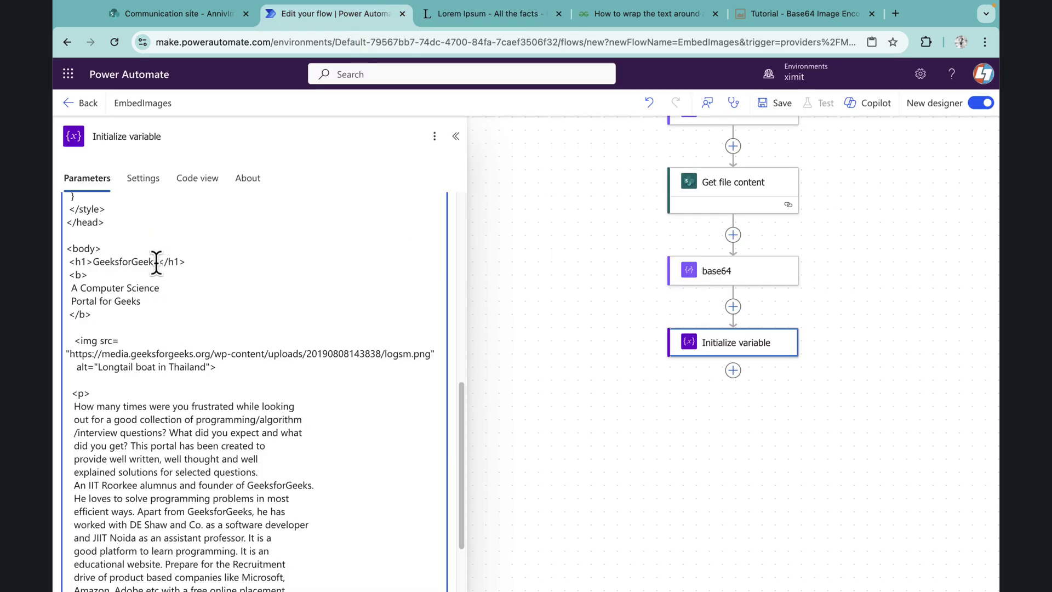
drag(157, 261, 98, 260)
key(ctrl+v)
Replace the 'A Computer Science' tagline with the italic 'Neque porro' quote
click(499, 15)
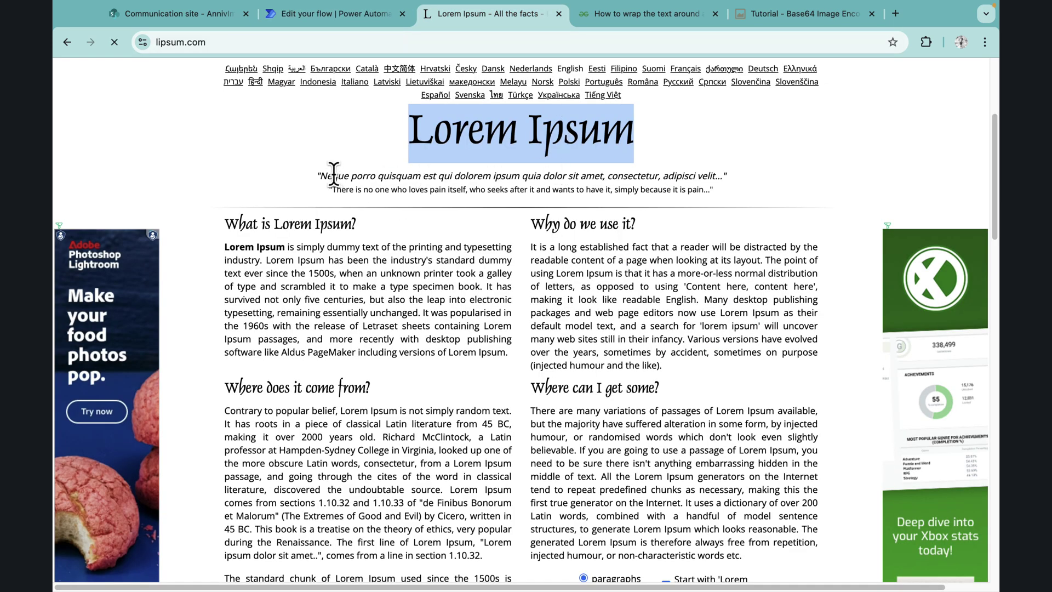
drag(320, 175, 711, 170)
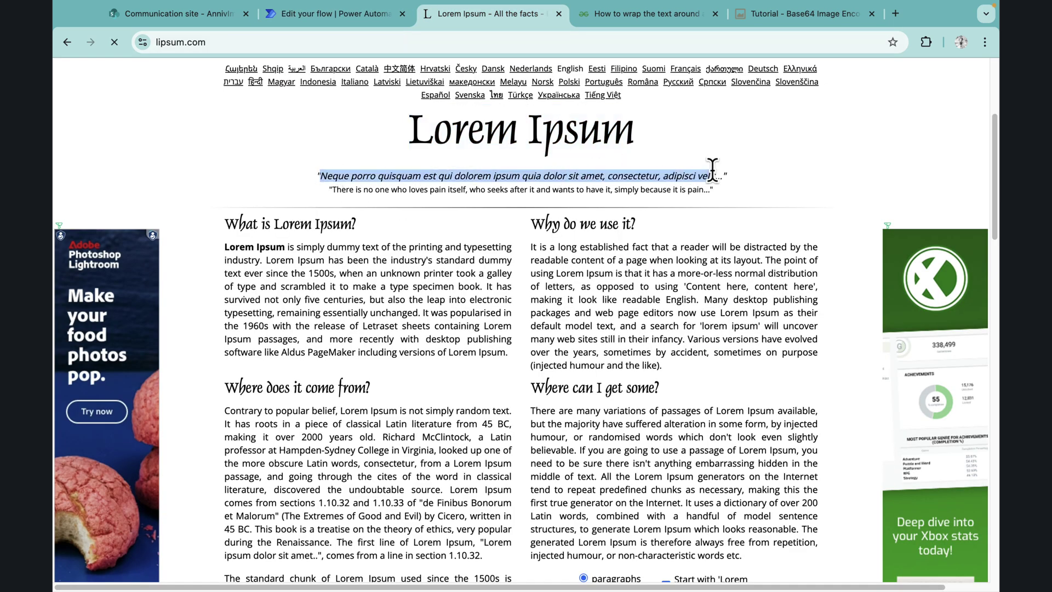
click(358, 16)
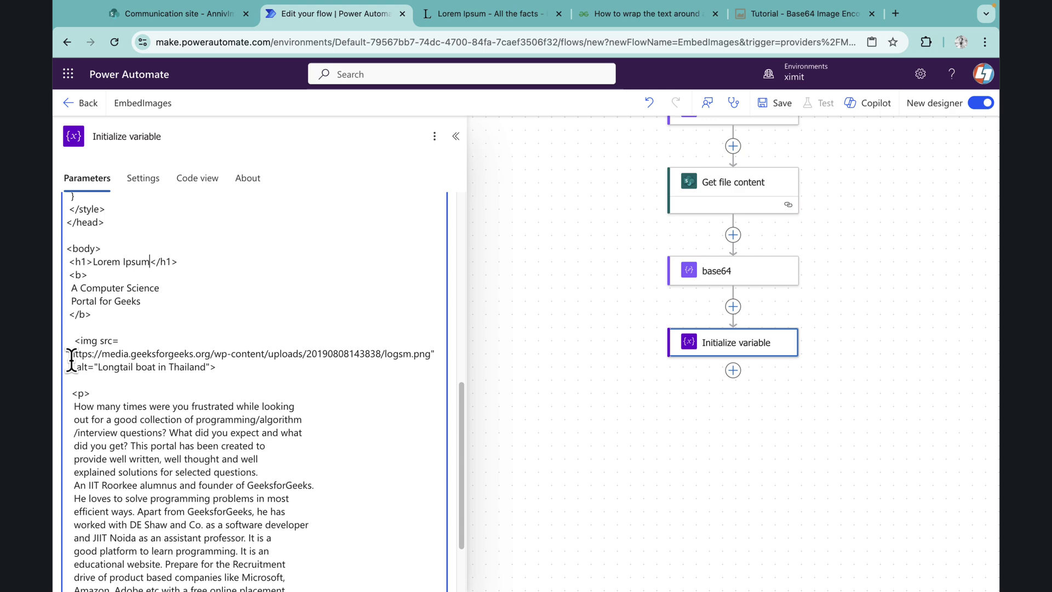
drag(70, 287, 153, 303)
text(Neque porro quisquam est qui dolorem ipsum quia dolor sit amet, consectetur, adipisci veli)
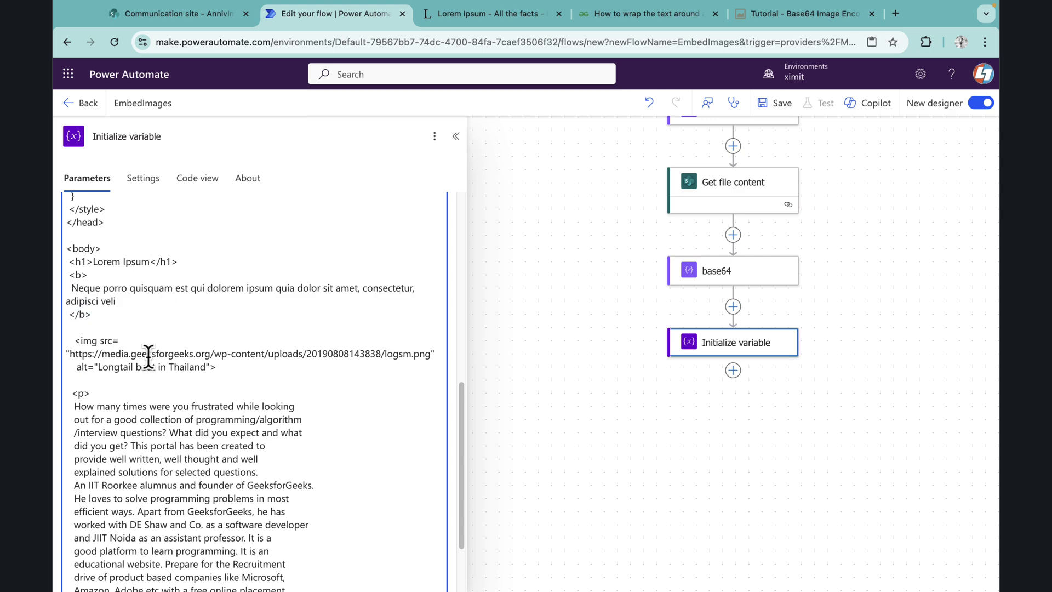
Replace the description paragraph with the 'Where does it come from?' Lorem Ipsum passage
click(514, 22)
scroll(352, 378, down, 4)
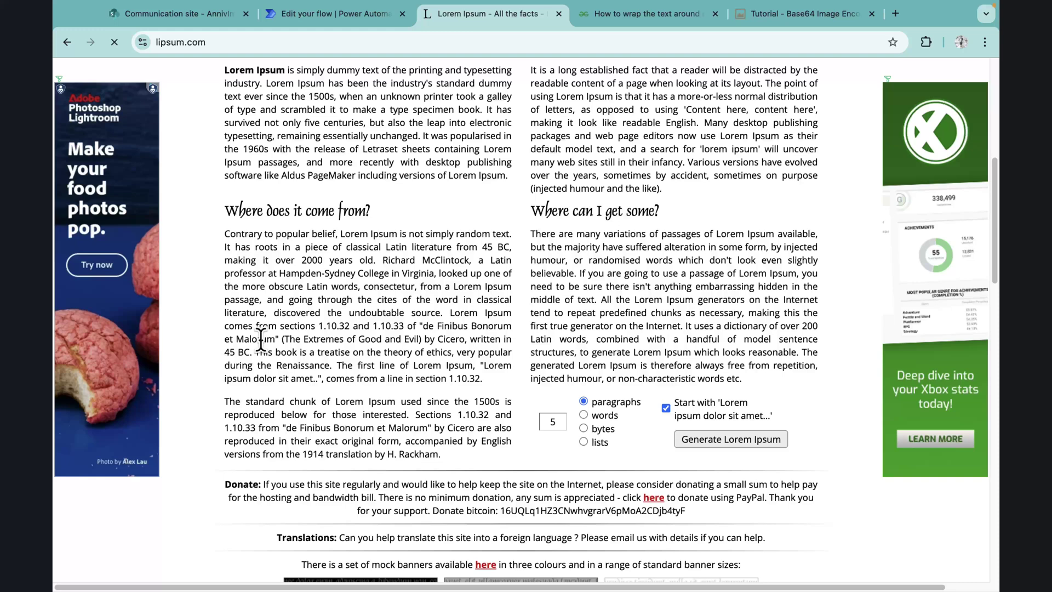
drag(230, 234, 487, 388)
key(ctrl+c)
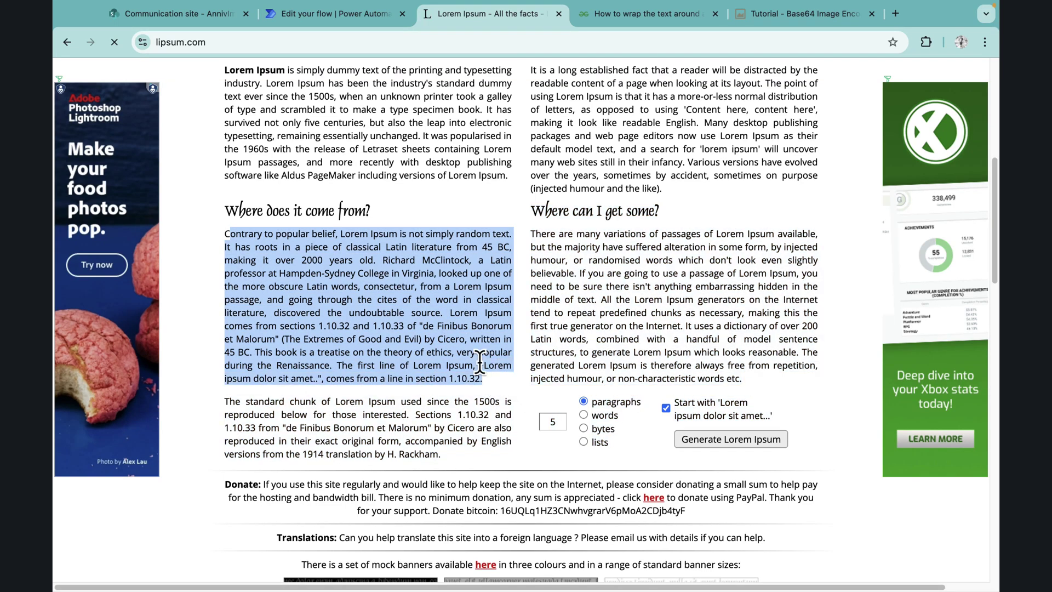
click(353, 18)
scroll(243, 391, down, 3)
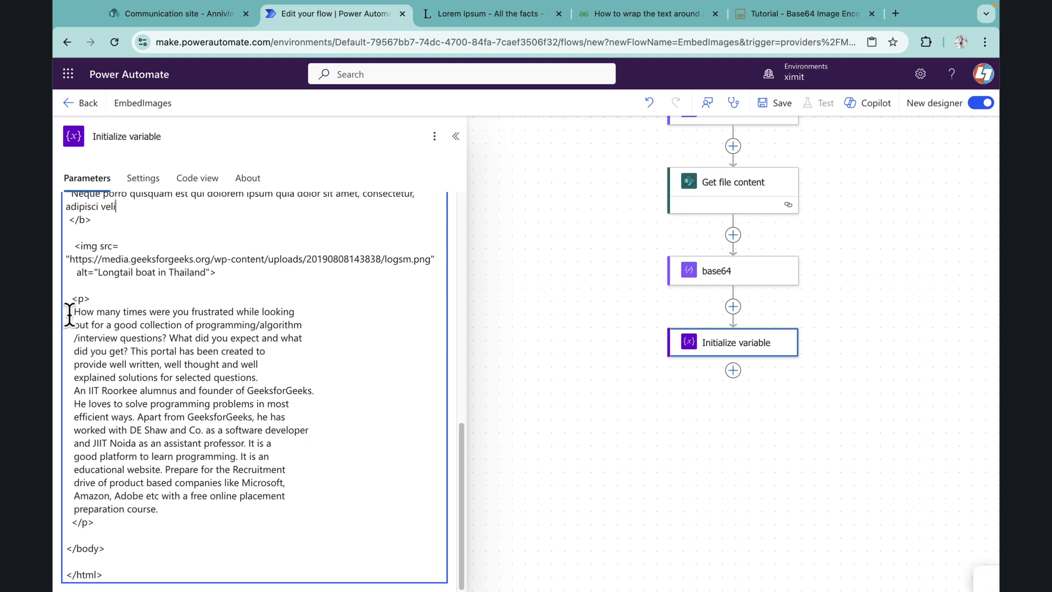
drag(69, 313, 197, 503)
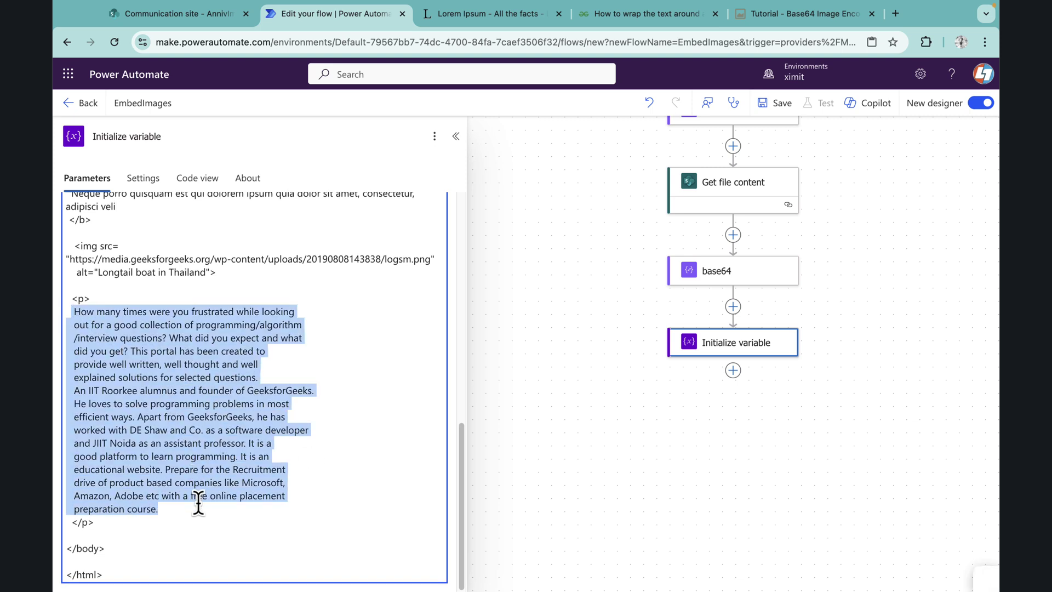
key(ctrl+v)
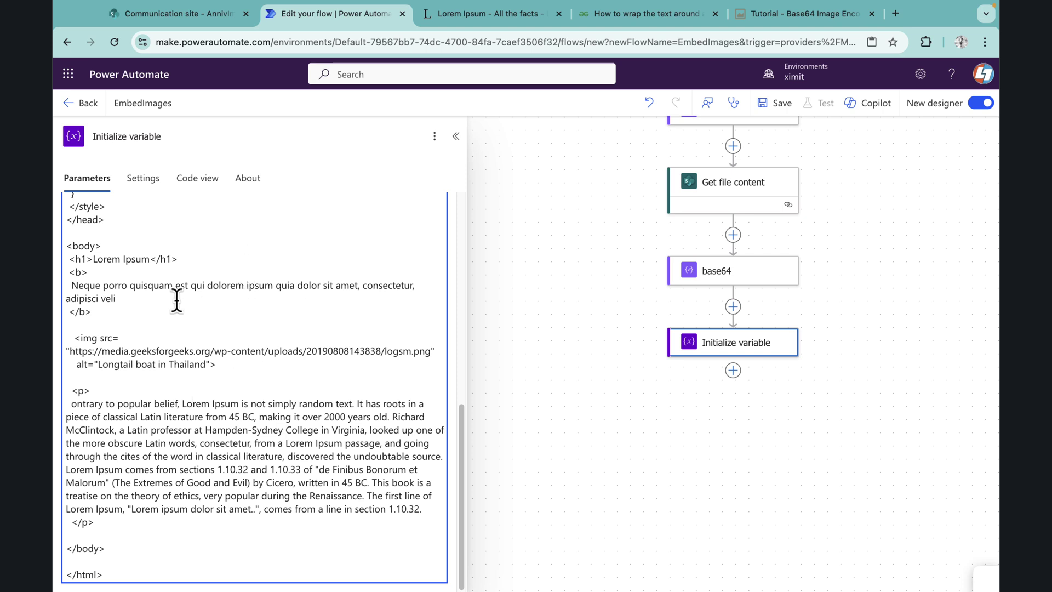
Replace the old img tag with base64-image.de's example data-URI img tag sized 100 by 50
scroll(176, 301, up, 1)
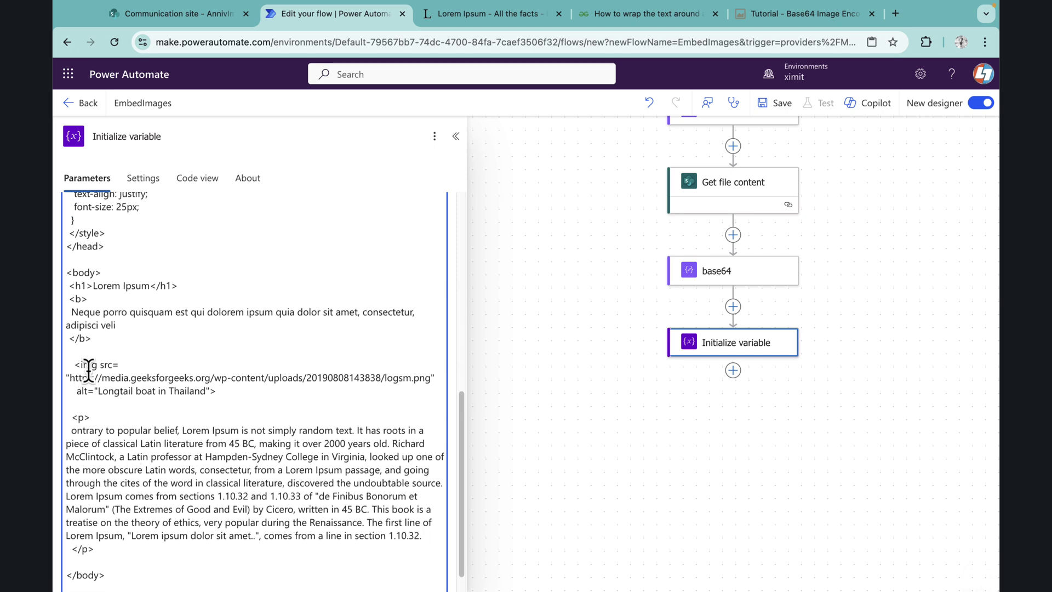
drag(75, 364, 188, 378)
click(217, 391)
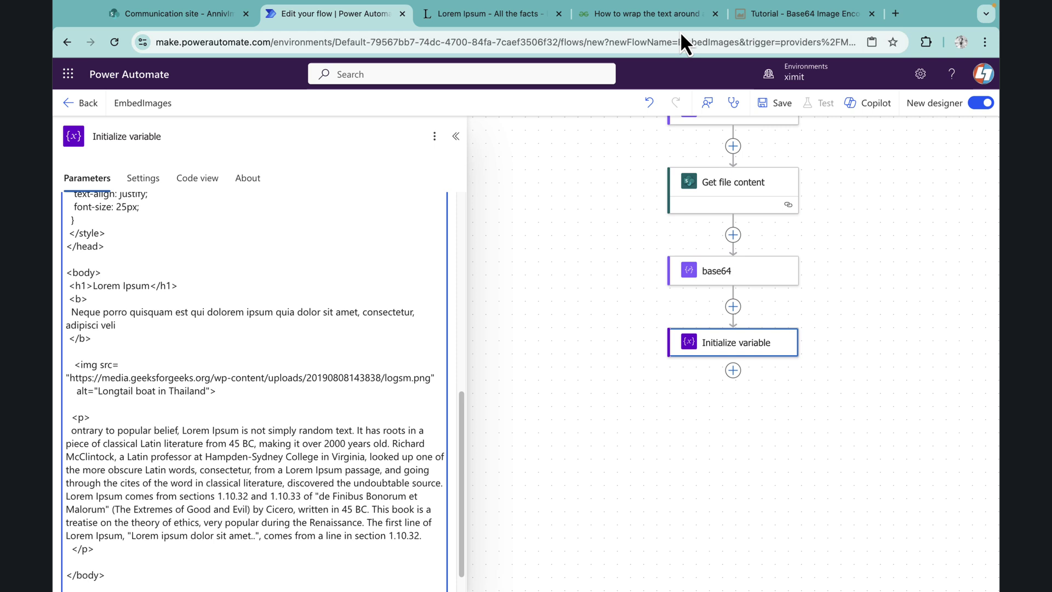
click(768, 14)
drag(751, 329, 179, 340)
key(ctrl+c)
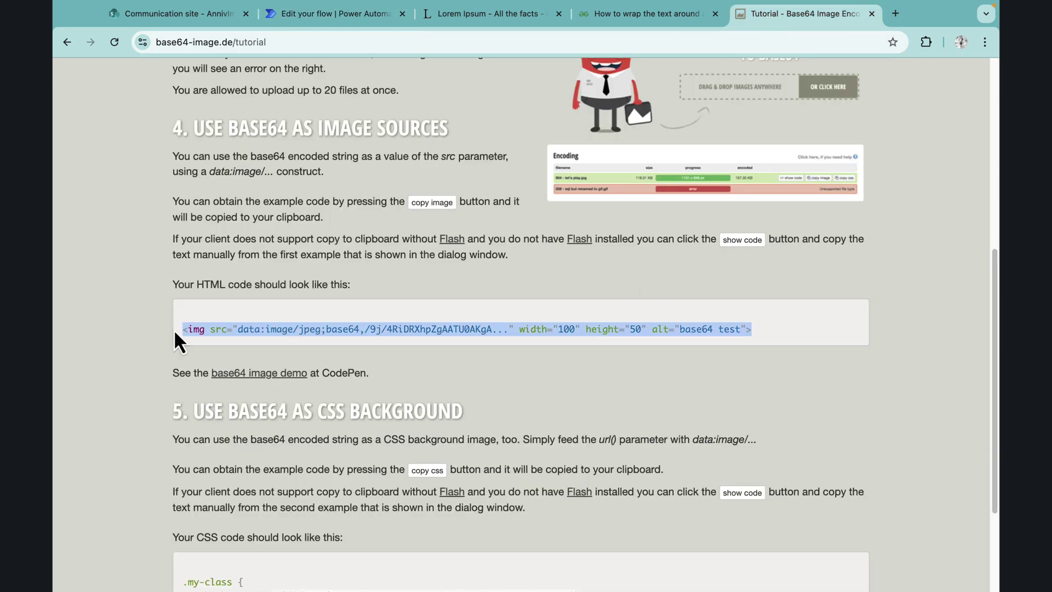
click(328, 18)
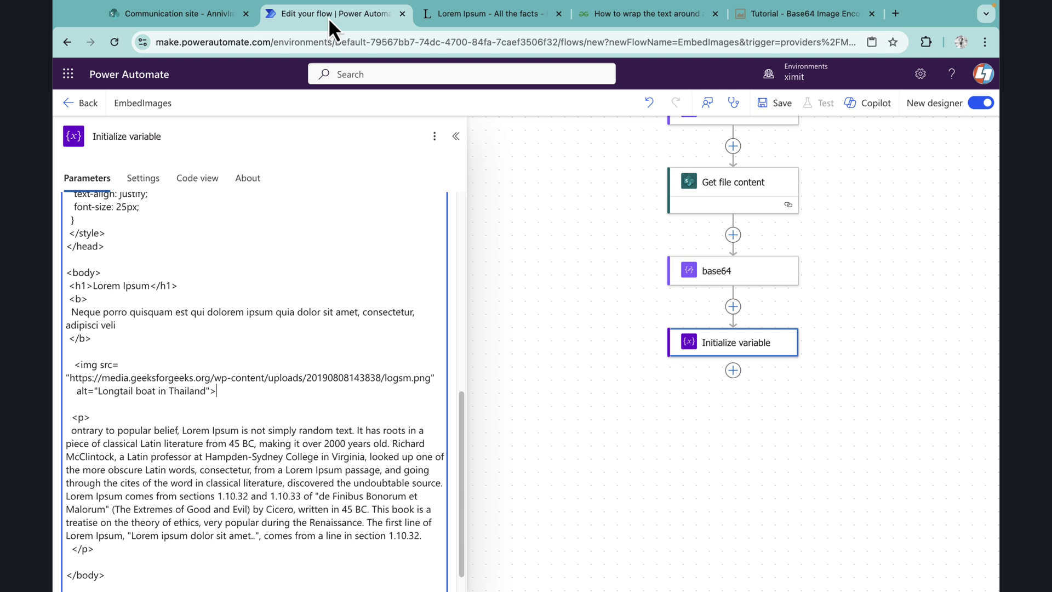
drag(217, 391, 73, 365)
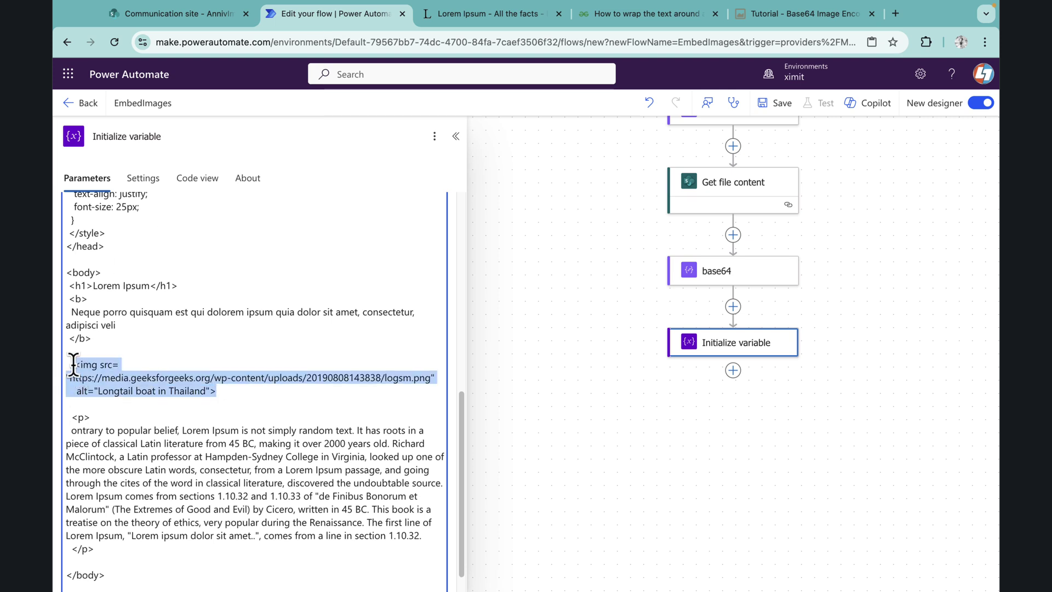
key(ctrl+v)
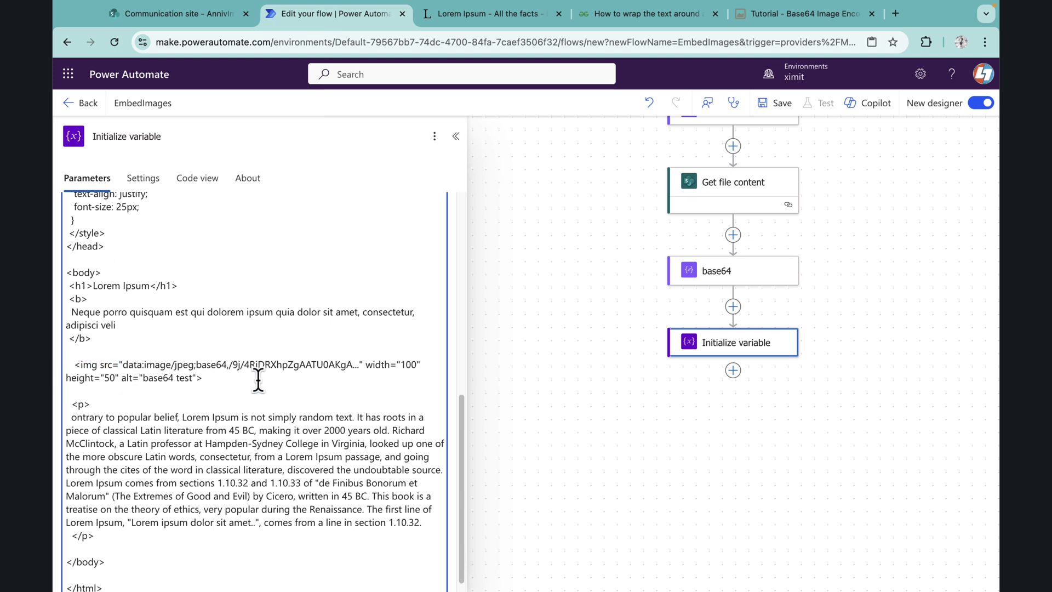
Delete the sample encoded string so the src reads 'data:image/jpeg;base64,'
click(76, 370)
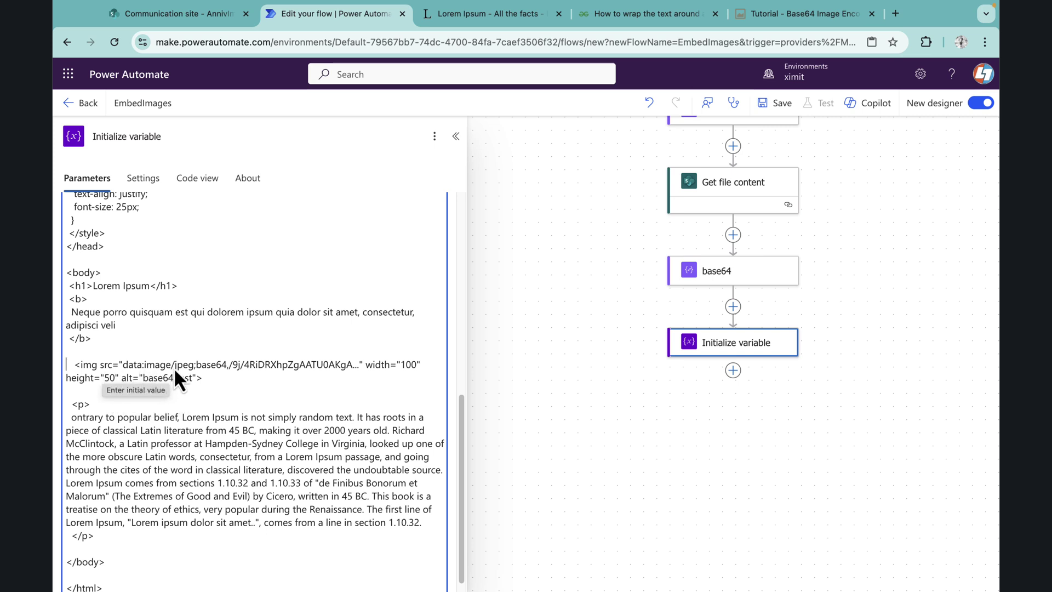
click(231, 366)
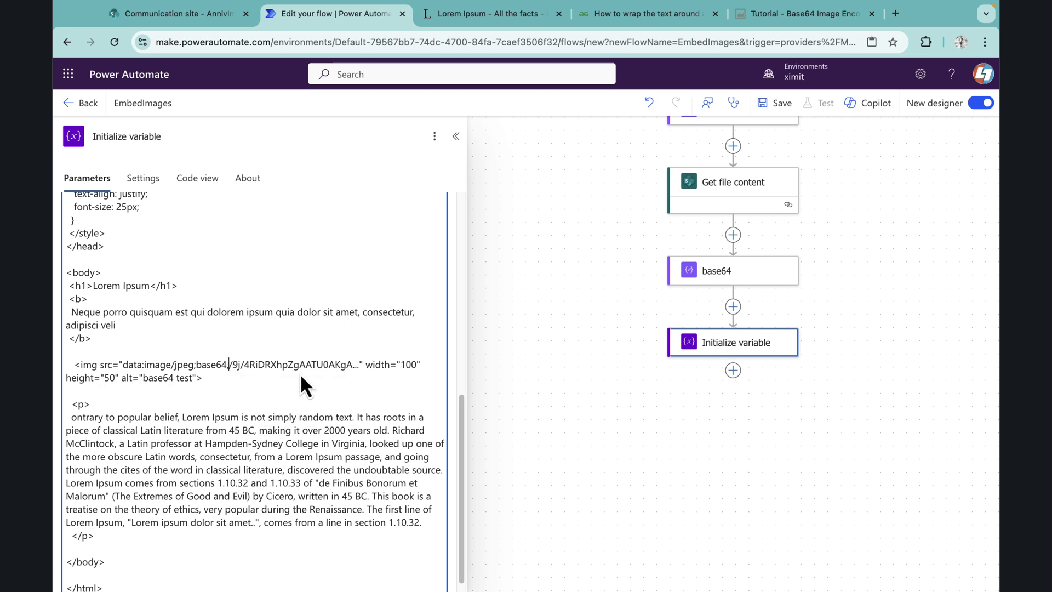
drag(357, 365, 295, 367)
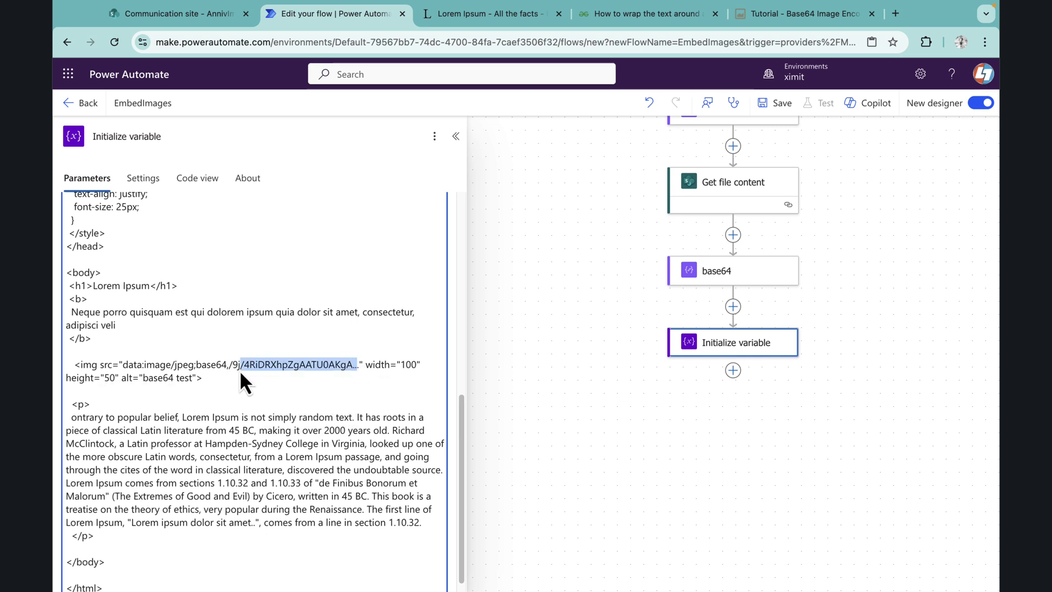
key(BackSpace)
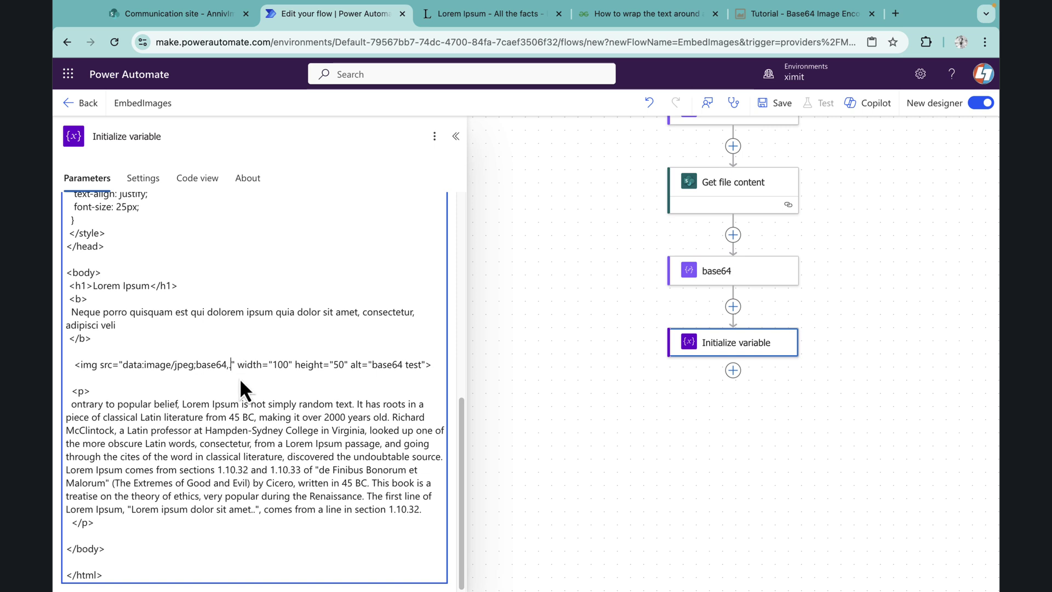
key(Delete)
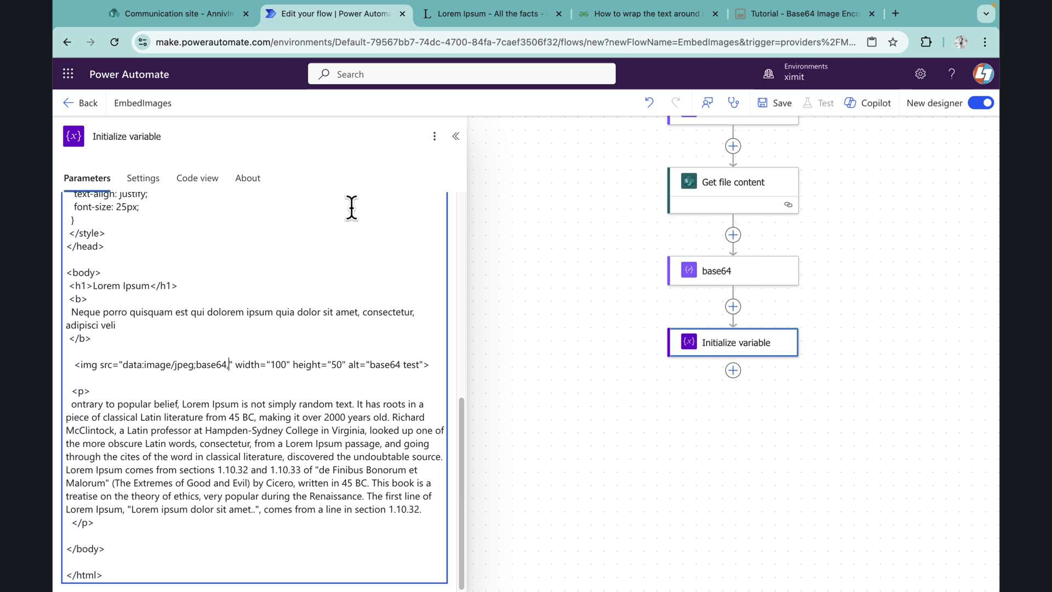
Insert the base64 step's Outputs right after 'base64,' in the image src
click(455, 136)
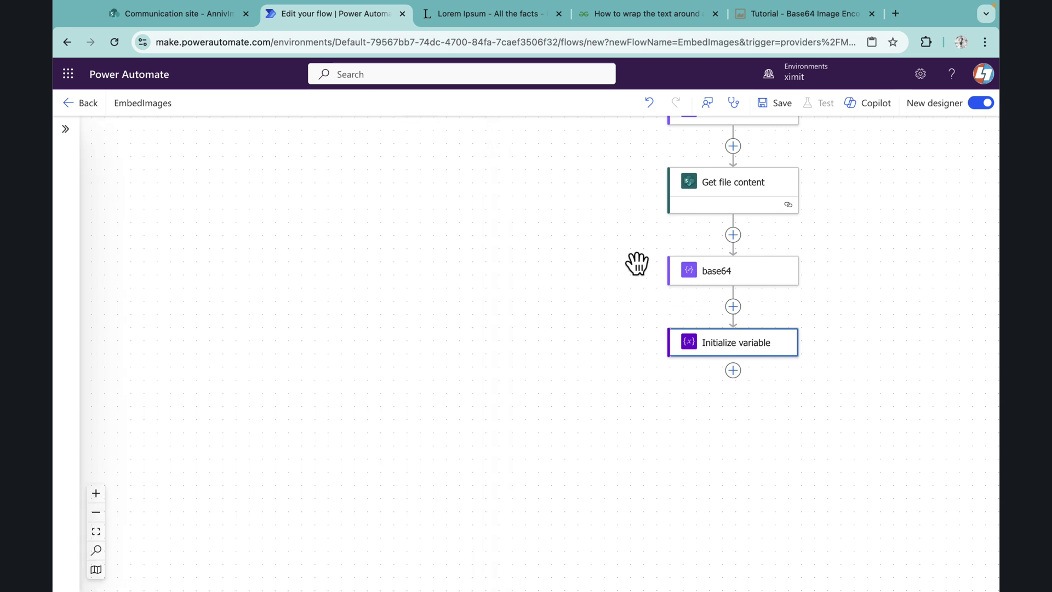
click(734, 348)
scroll(225, 389, down, 4)
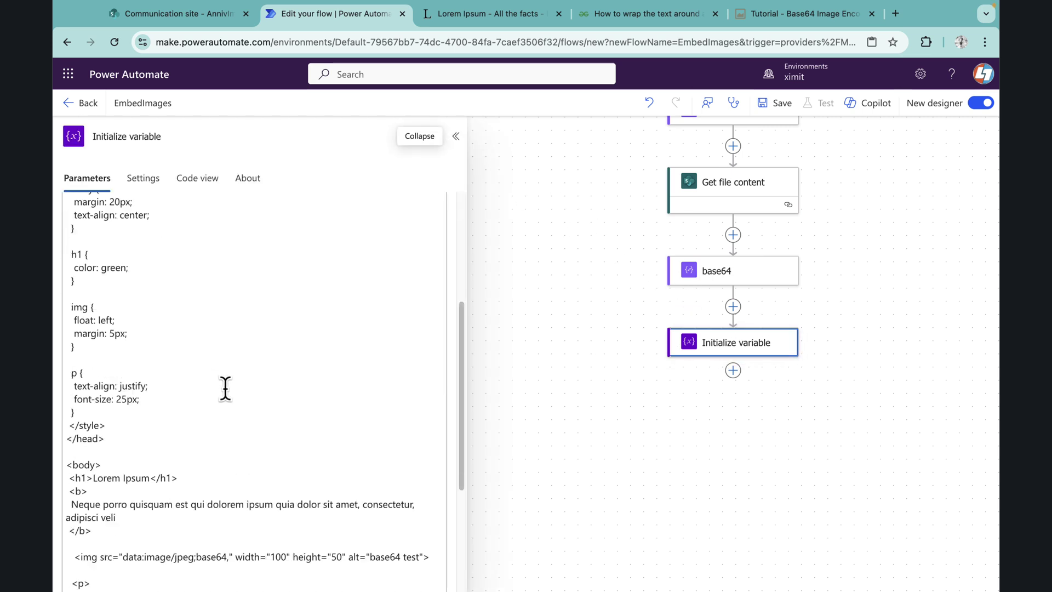
scroll(226, 389, down, 4)
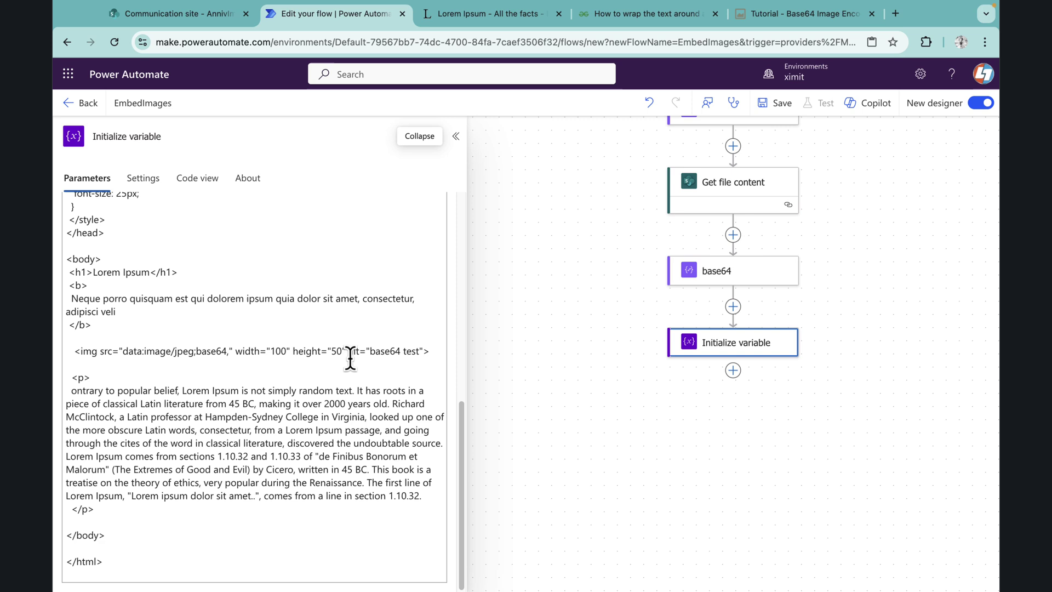
click(229, 351)
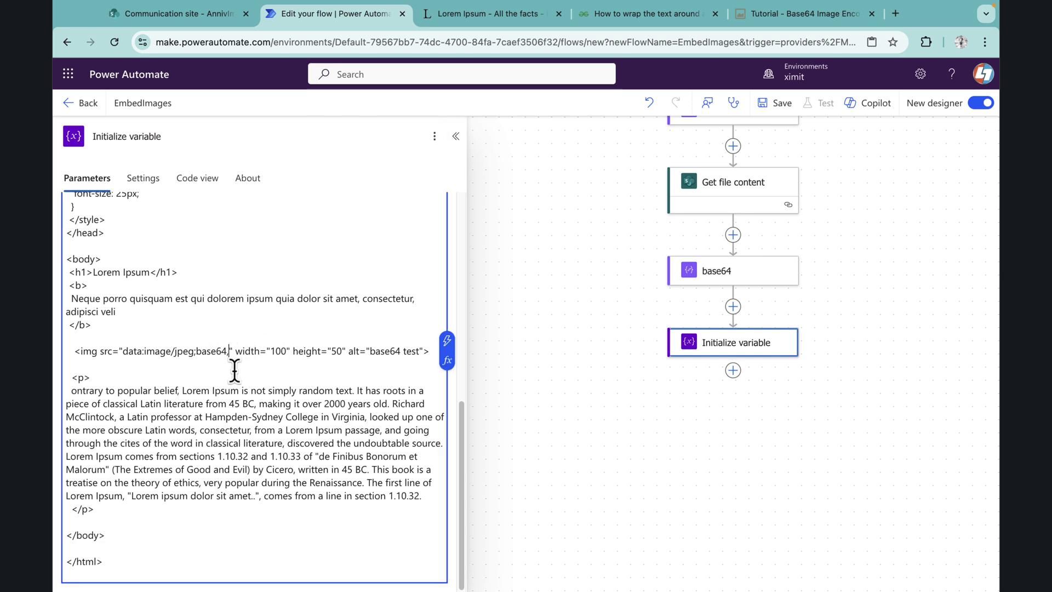
click(453, 345)
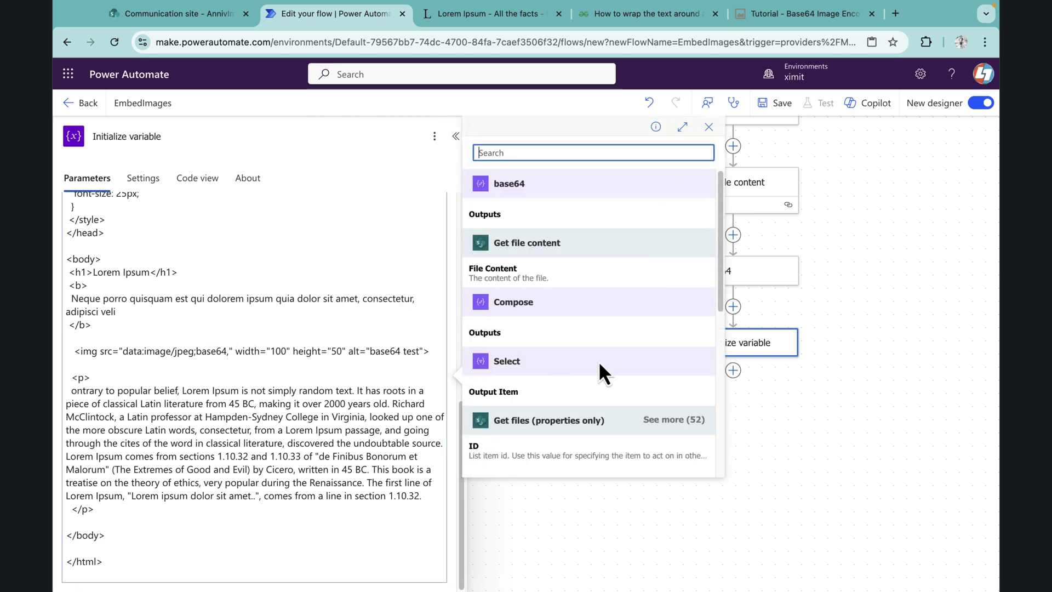
click(515, 216)
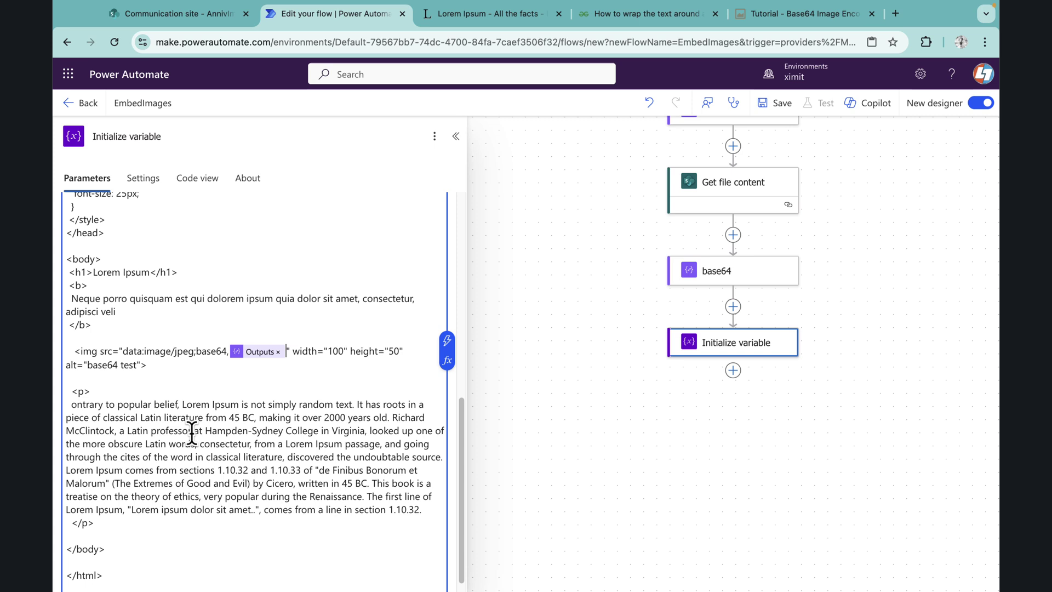
Change the image width from 100 to 400 and the height to 40
click(339, 351)
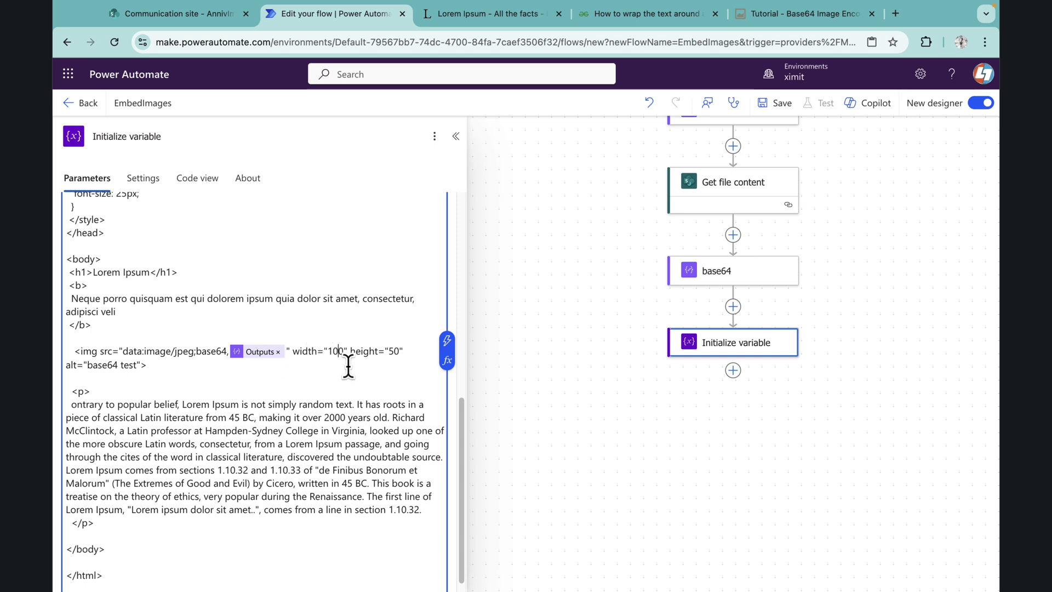
key(Left)
text(4)
key(BackSpace)
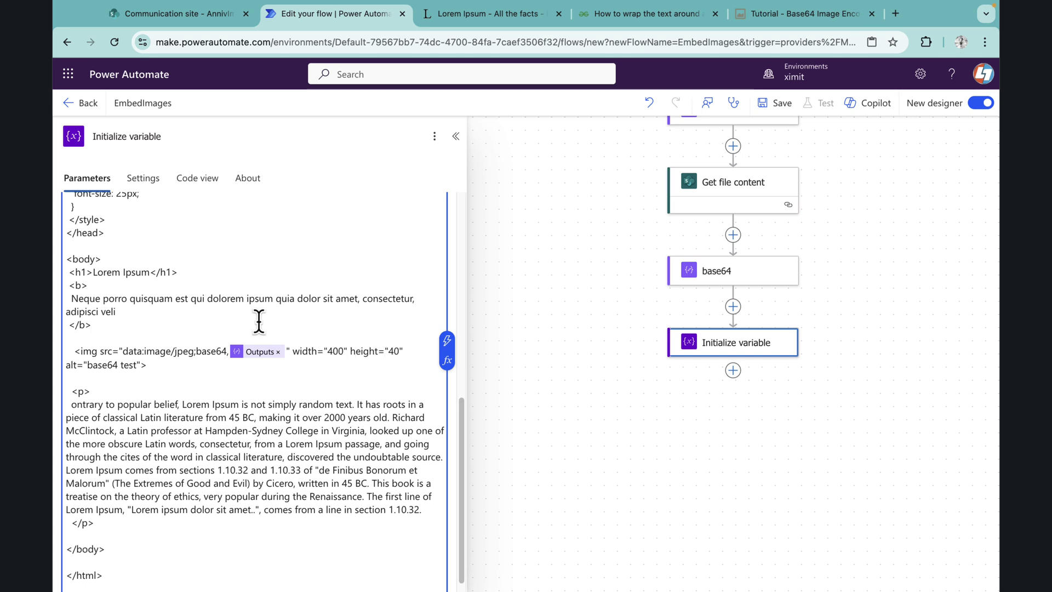
scroll(196, 345, up, 10)
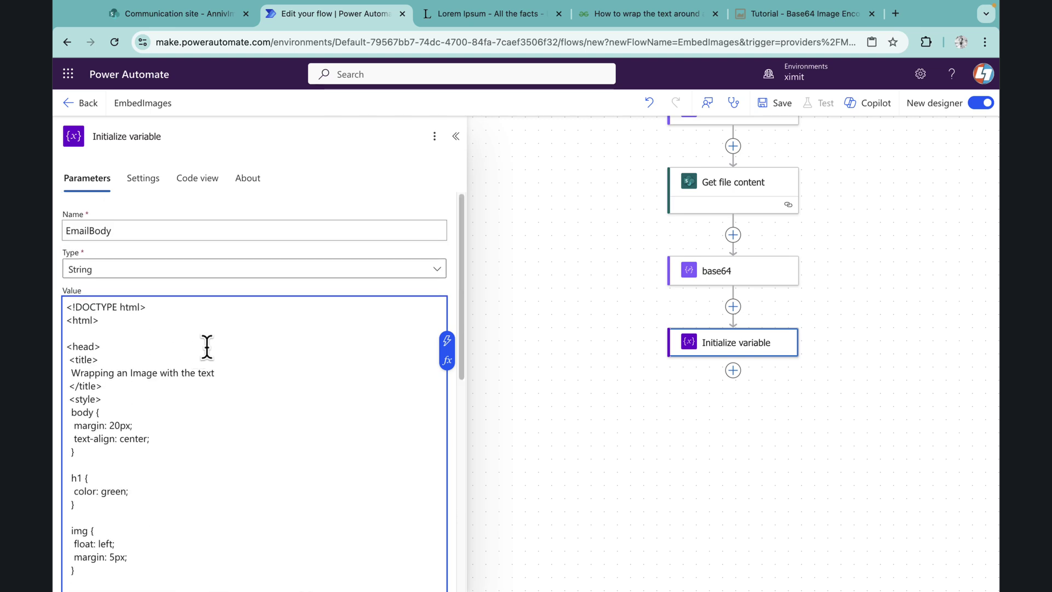
scroll(228, 353, down, 10)
Add a Send an email (V2) action after Initialize variable
click(456, 136)
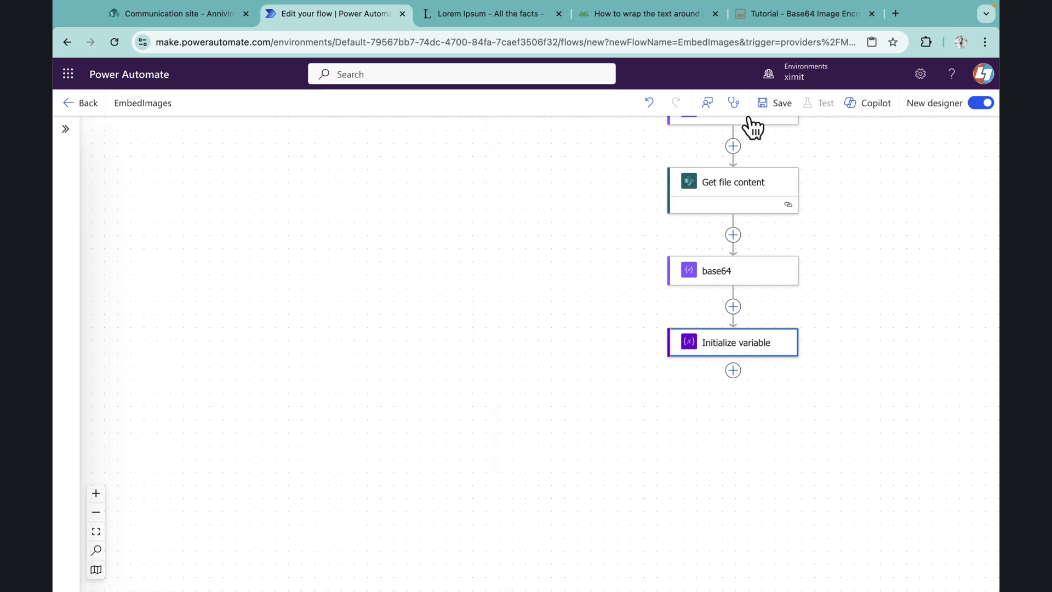
click(734, 370)
click(784, 373)
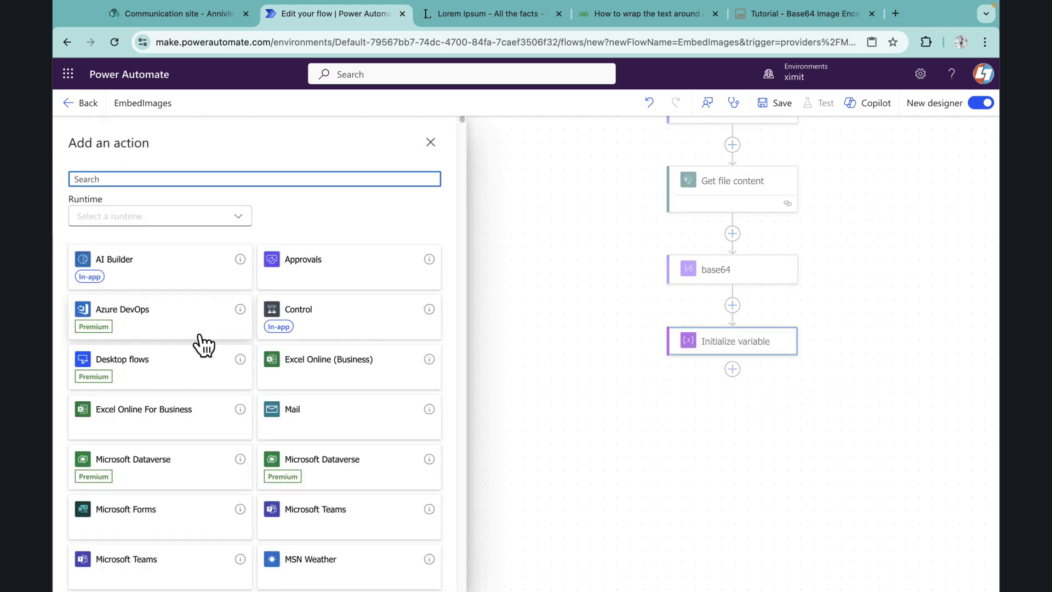
text(send)
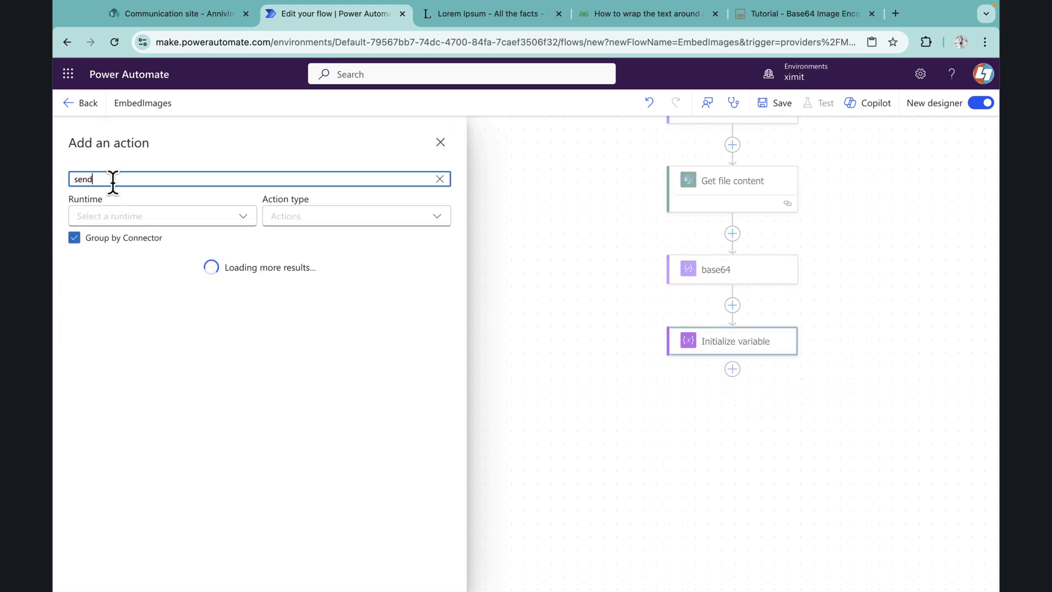
text( email)
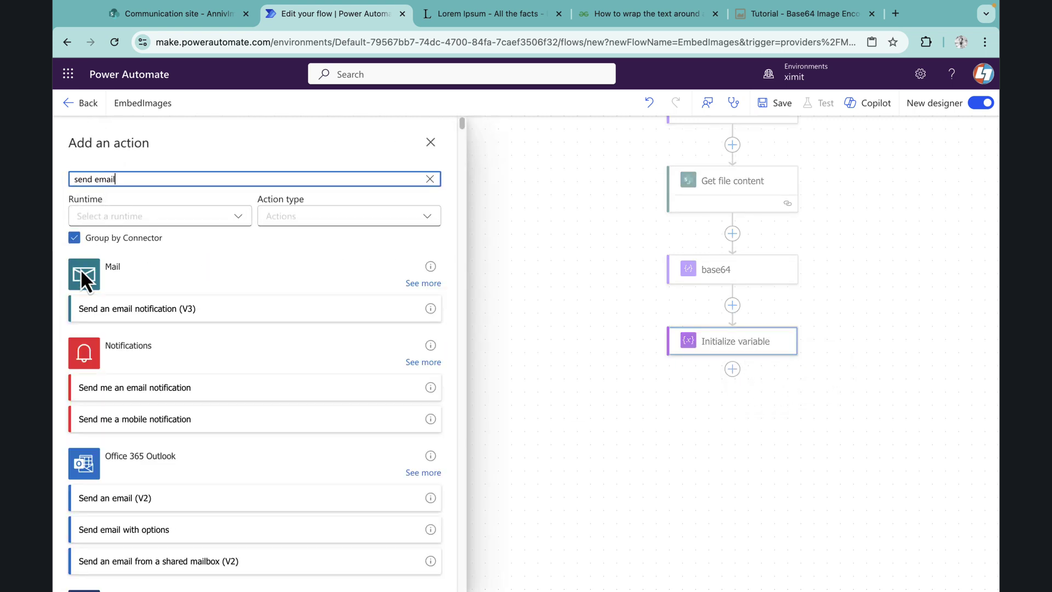
click(144, 499)
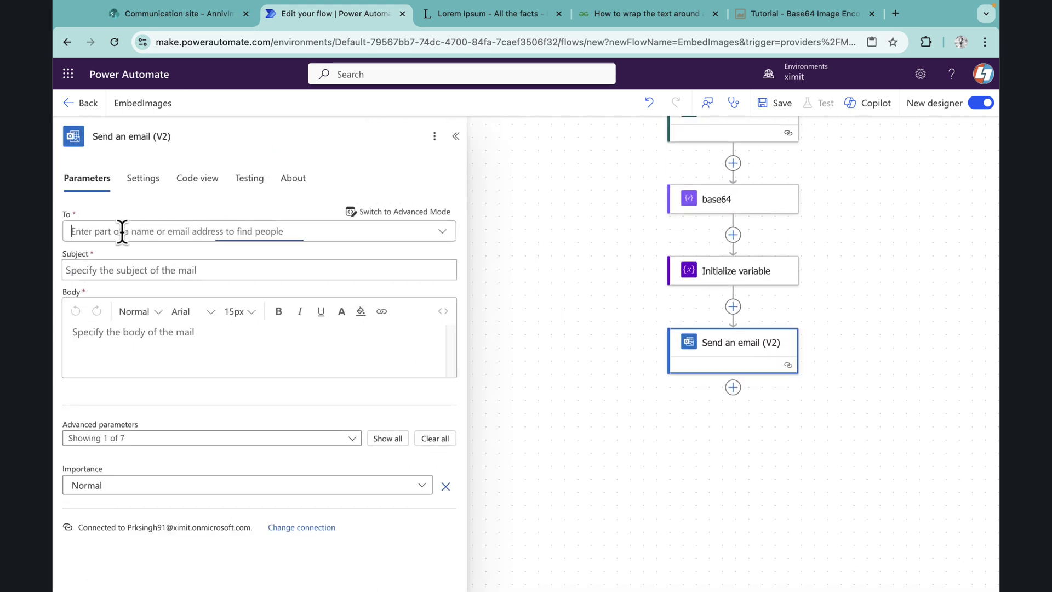
Set the recipient, subject 'Test Email' and body EmailBody, then save the flow
text(prak)
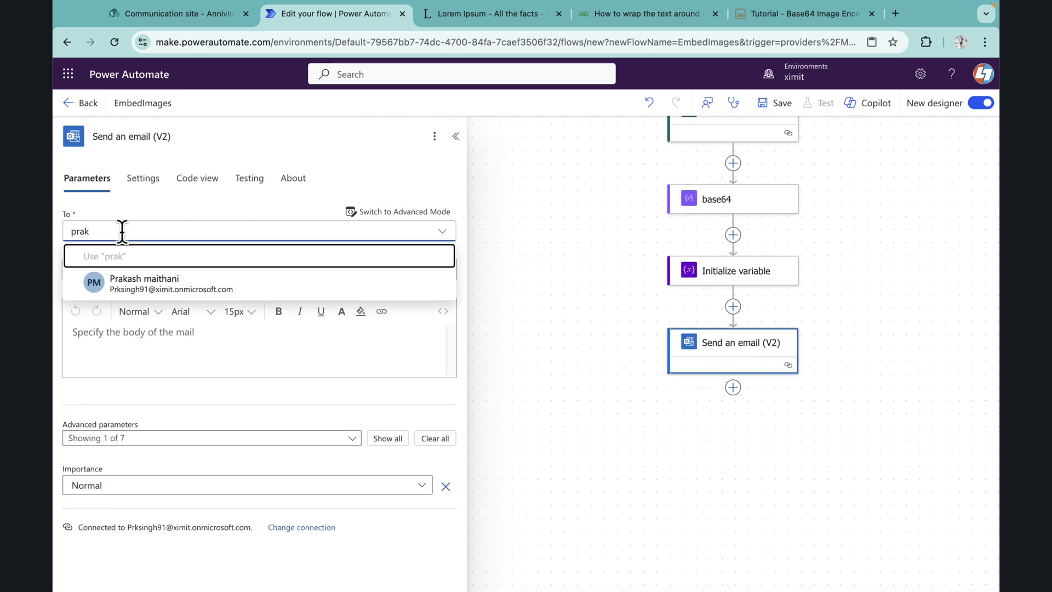
click(132, 296)
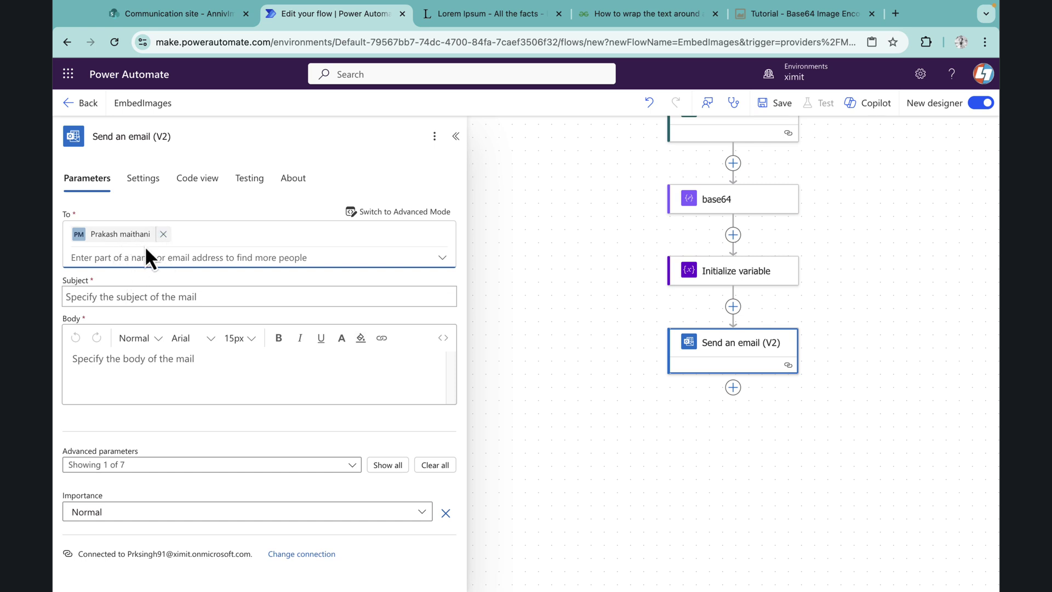
click(114, 299)
text(Test Email)
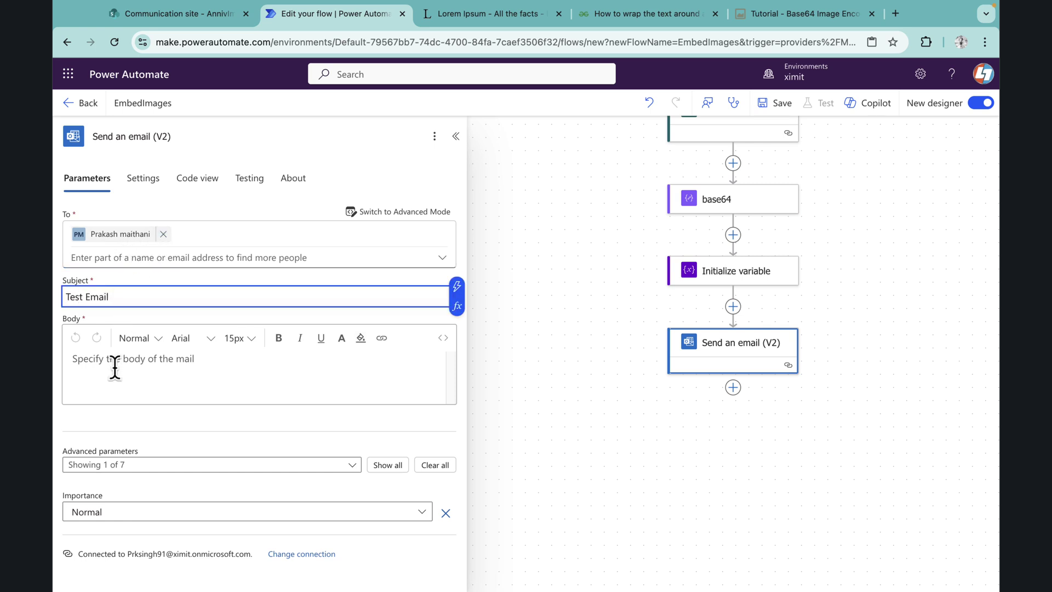
click(114, 367)
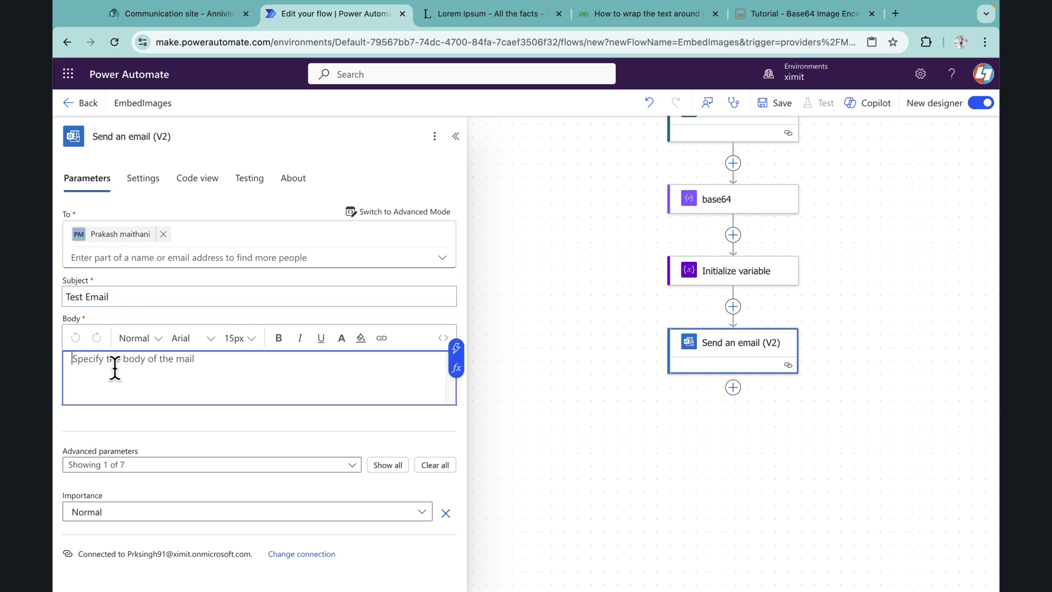
click(456, 349)
click(528, 329)
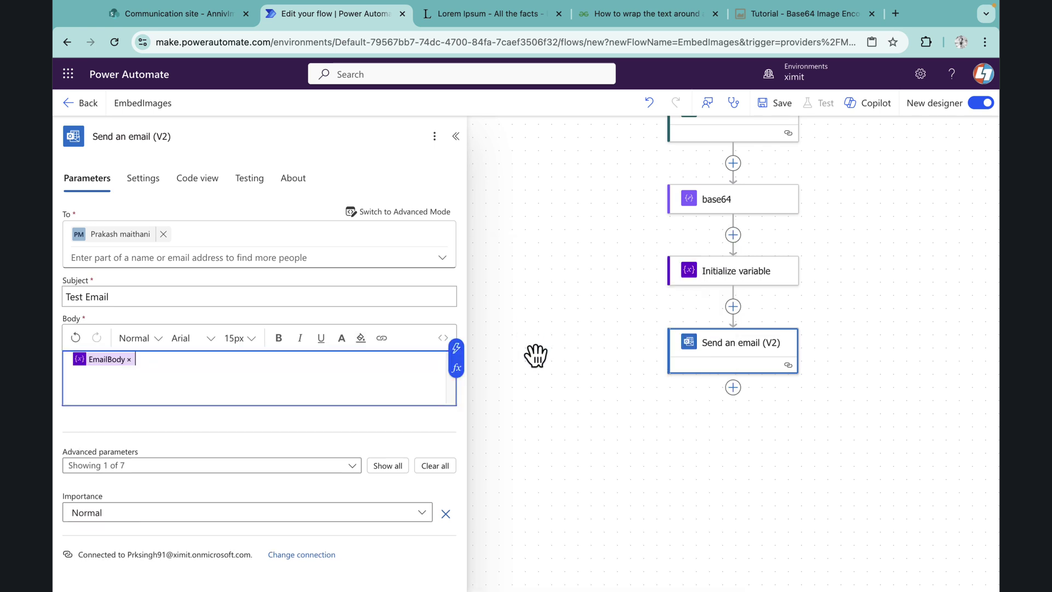
click(456, 136)
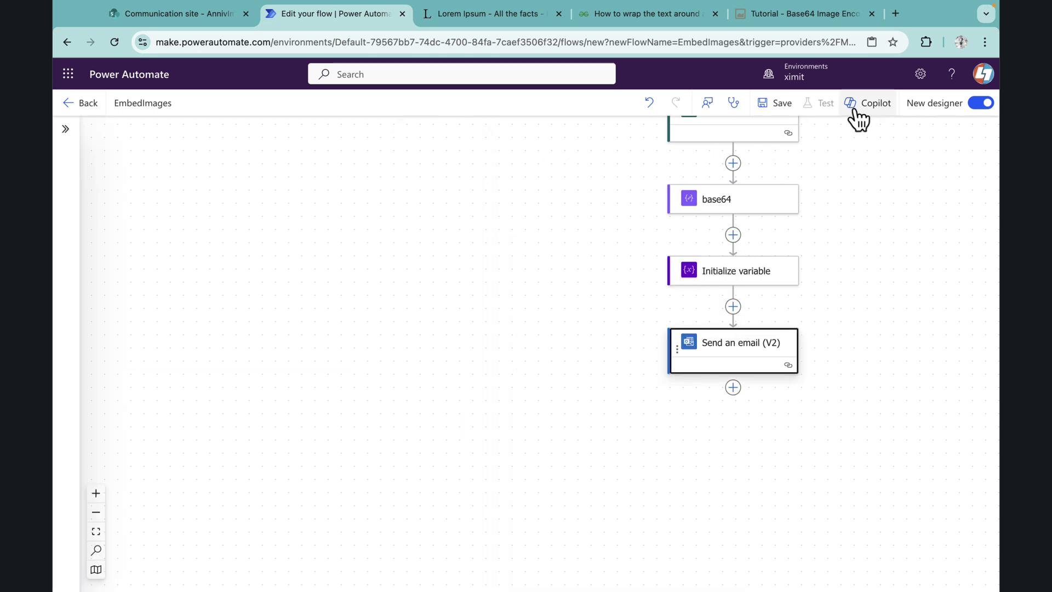
click(770, 105)
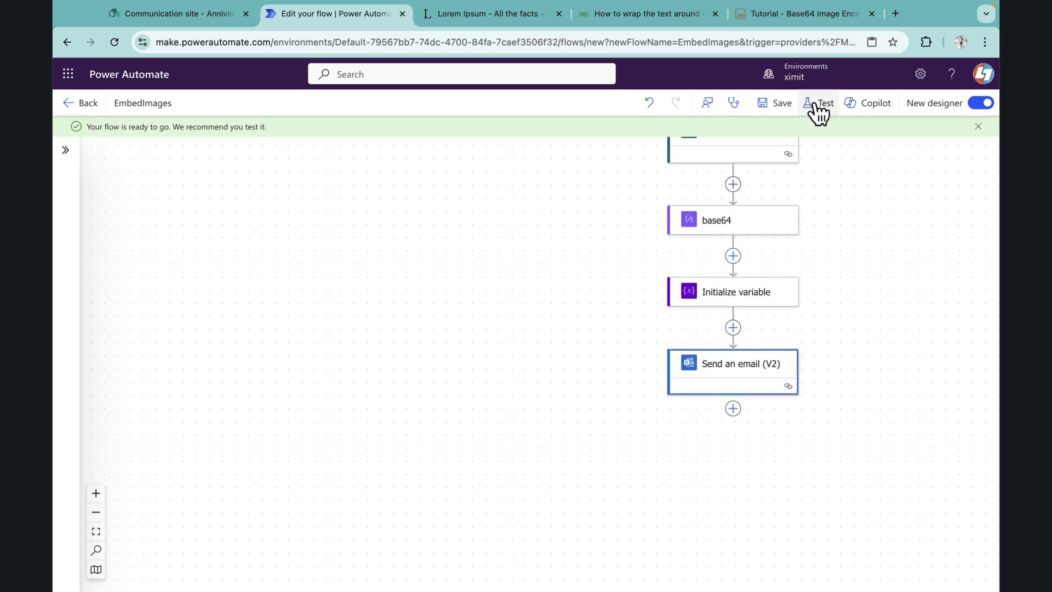
Start a manual test of the EmbedImages flow, continuing past the connections check
click(818, 104)
click(775, 141)
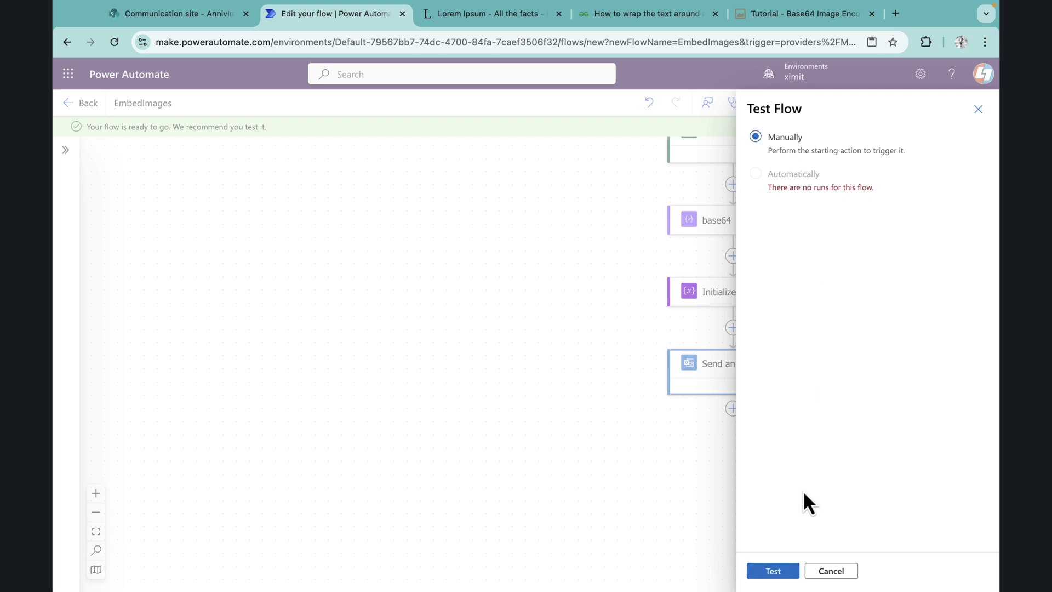
click(789, 571)
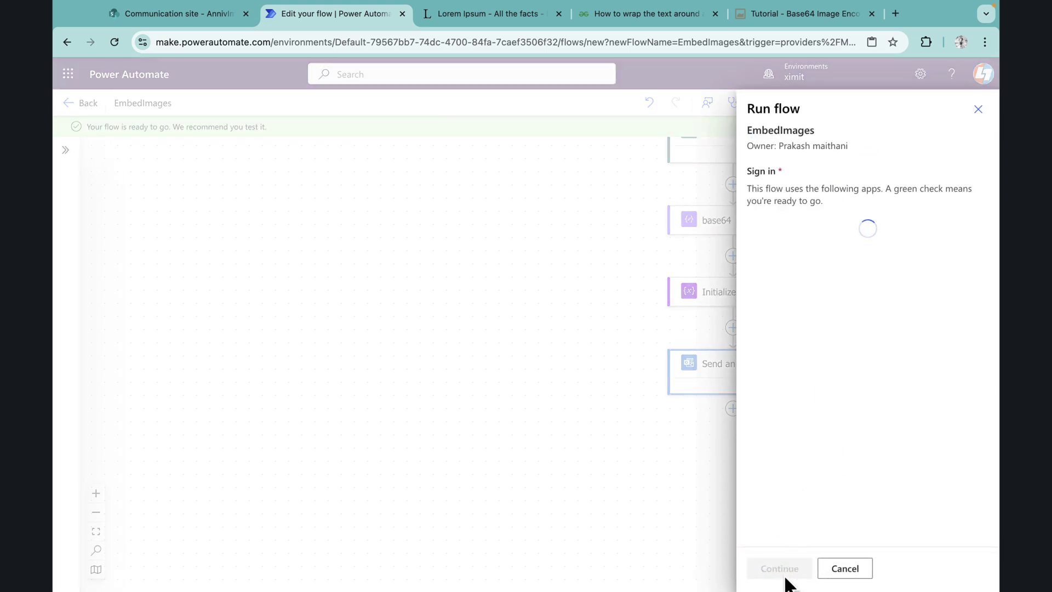
click(788, 569)
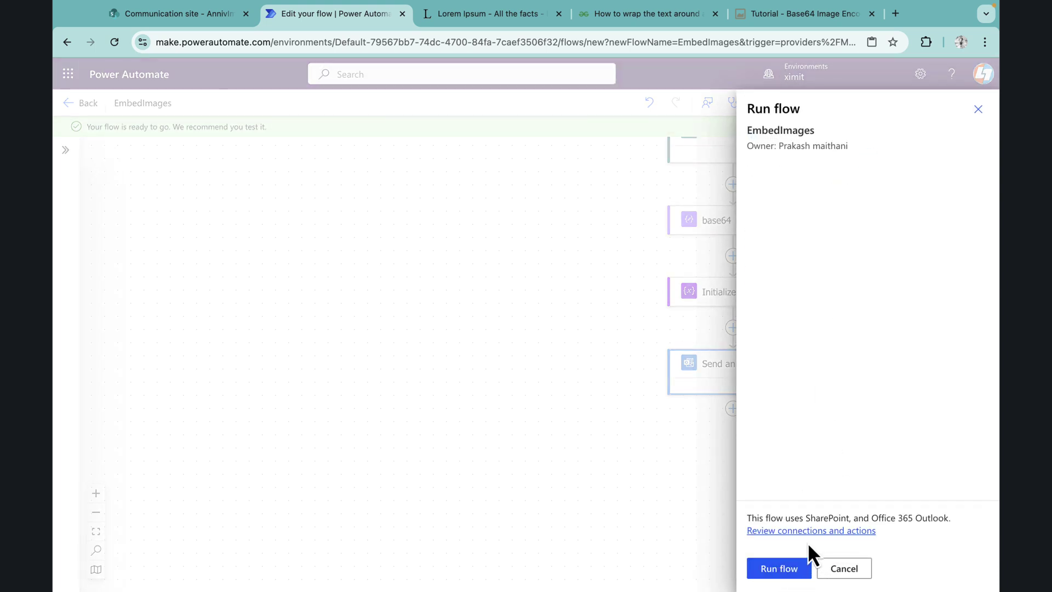
click(797, 570)
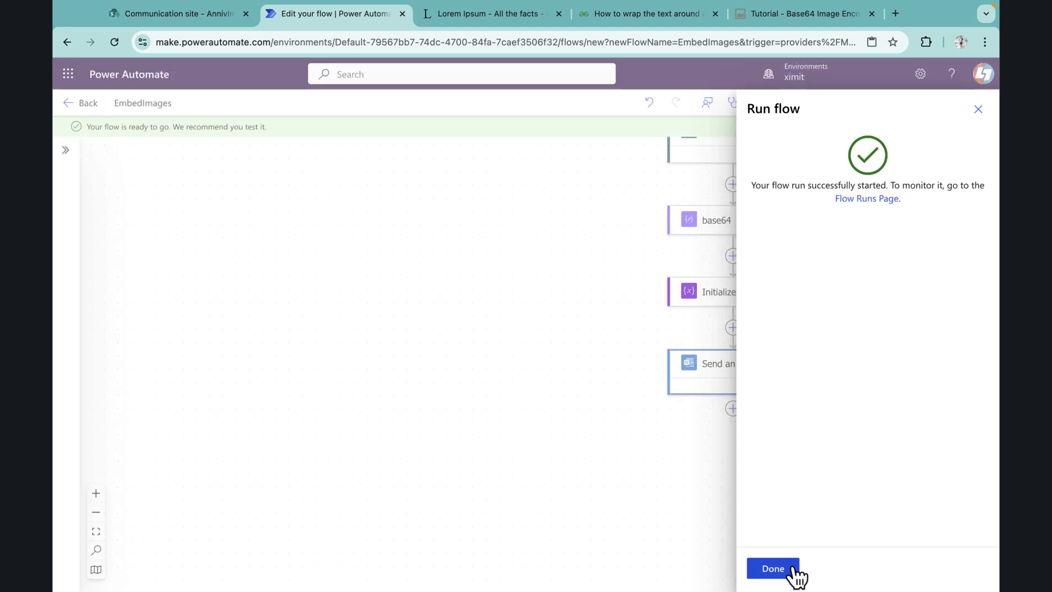
click(774, 568)
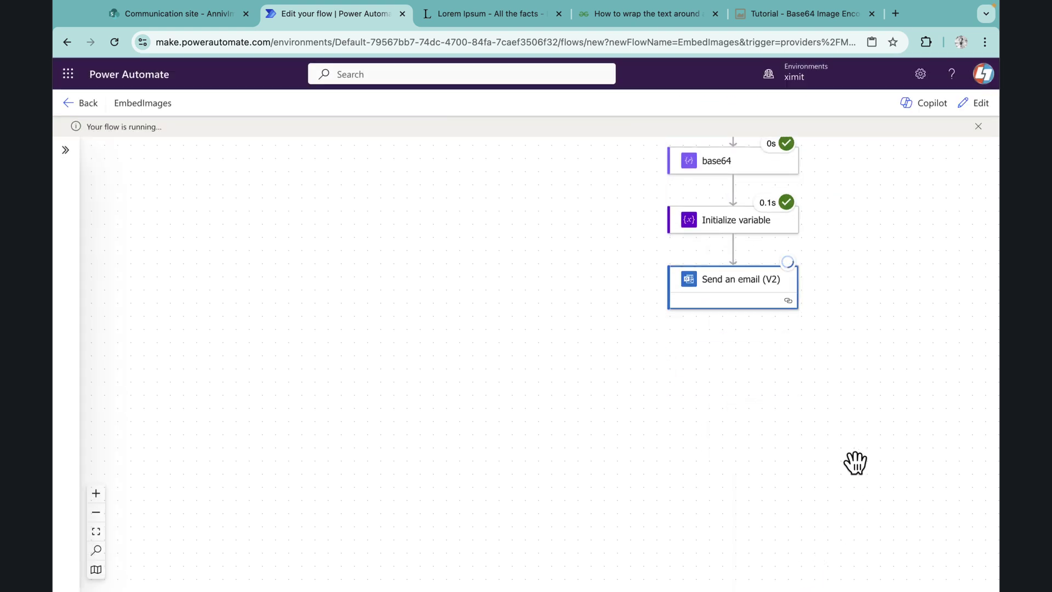
View the email step's run details, then open the newest Test Email in Outlook
click(722, 296)
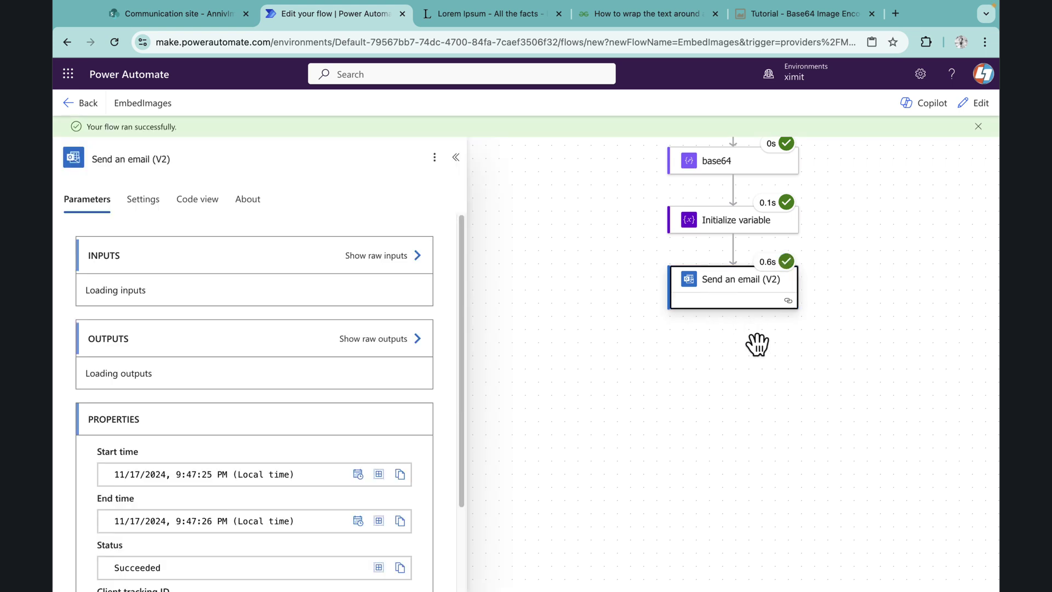
scroll(247, 444, down, 5)
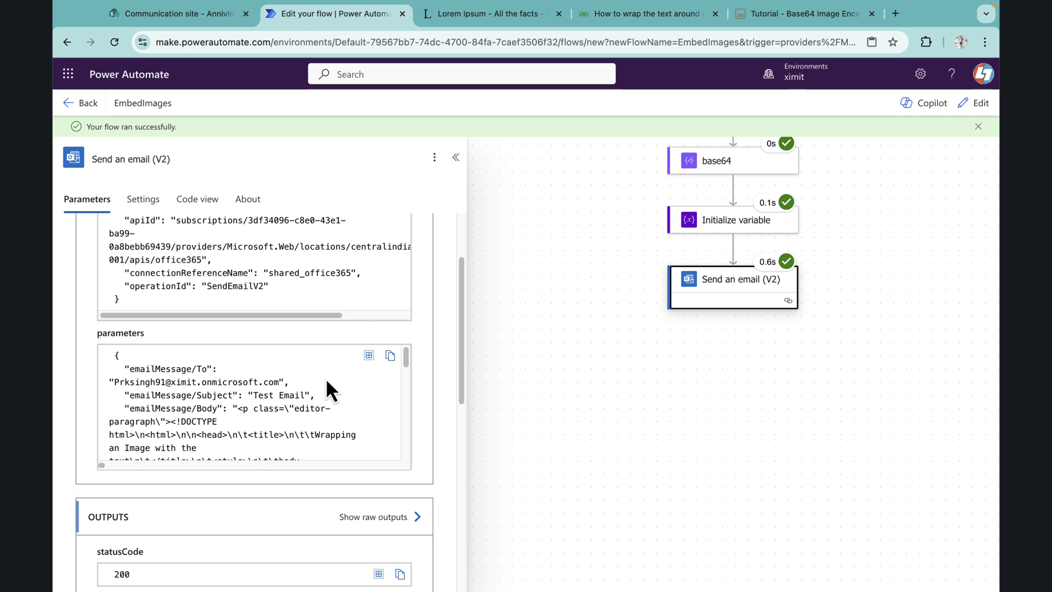
key(super+Tab)
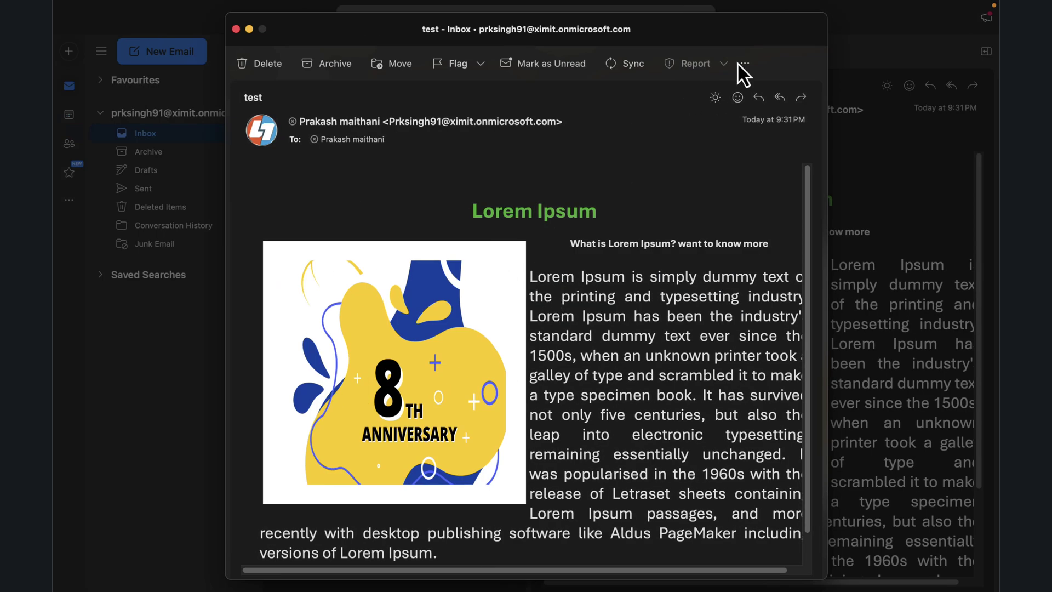
click(236, 29)
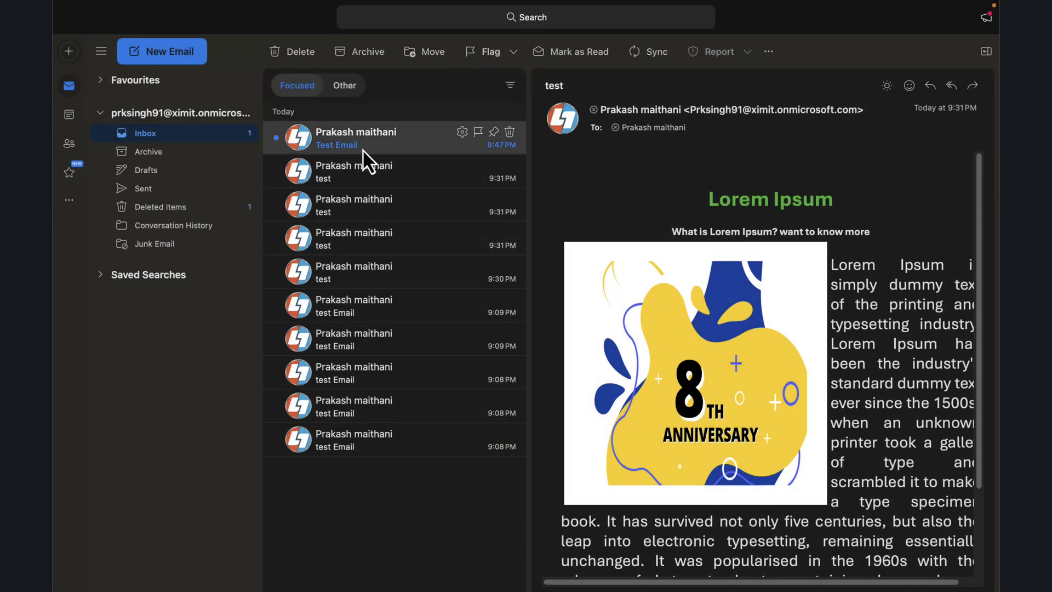
click(363, 147)
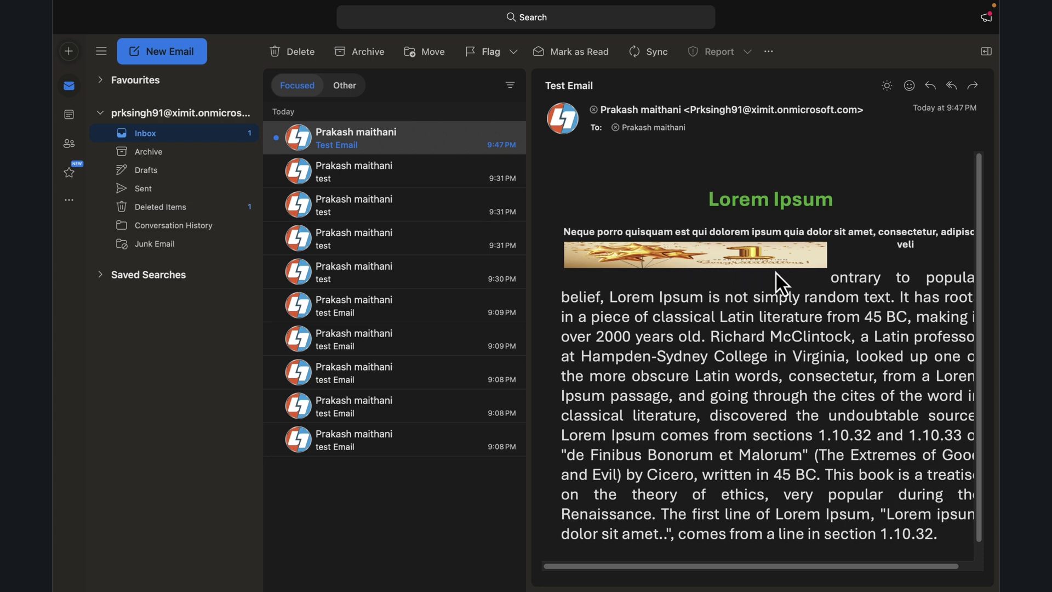
key(super+Tab)
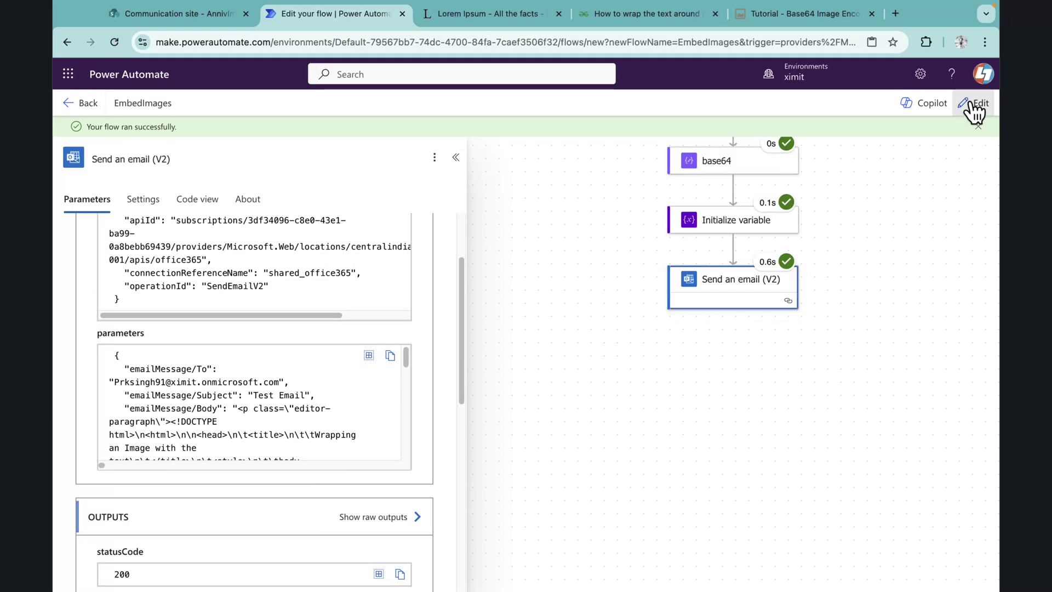
Edit the Initialize variable HTML so the image is 400 by 400, then save the flow
click(976, 103)
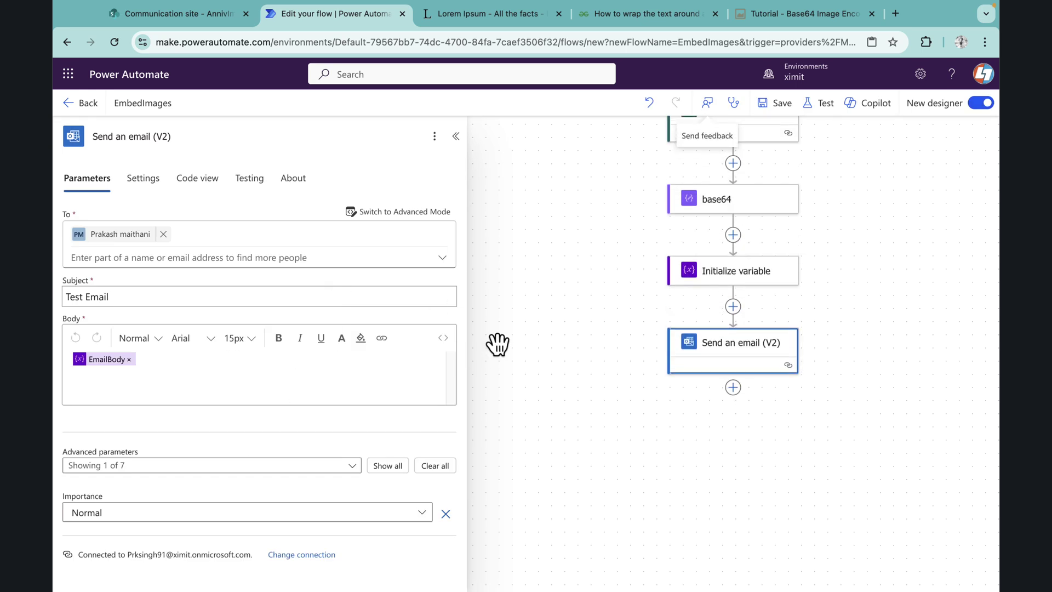
click(742, 284)
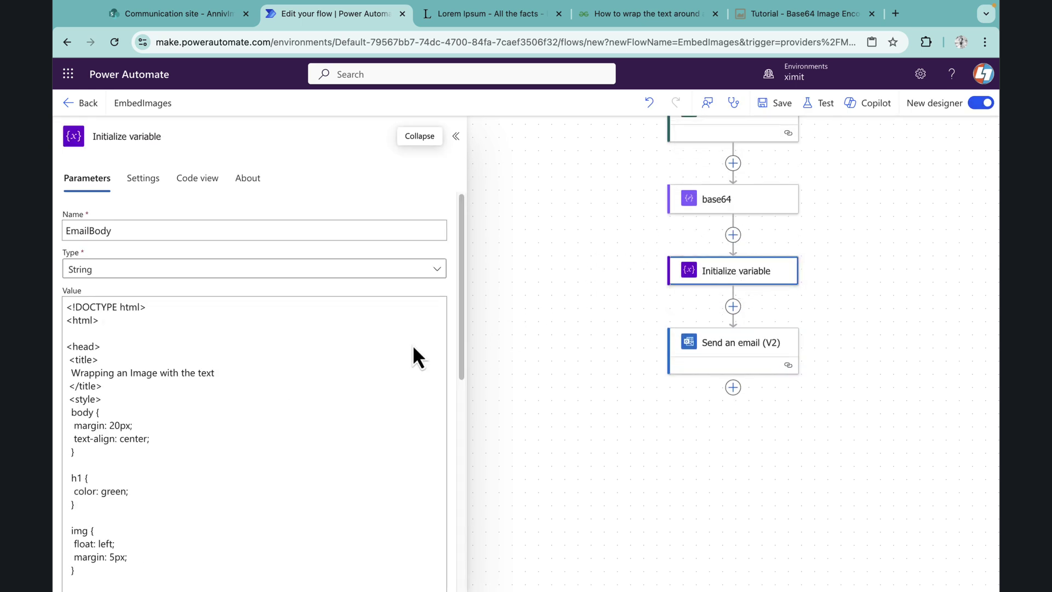
scroll(164, 363, down, 7)
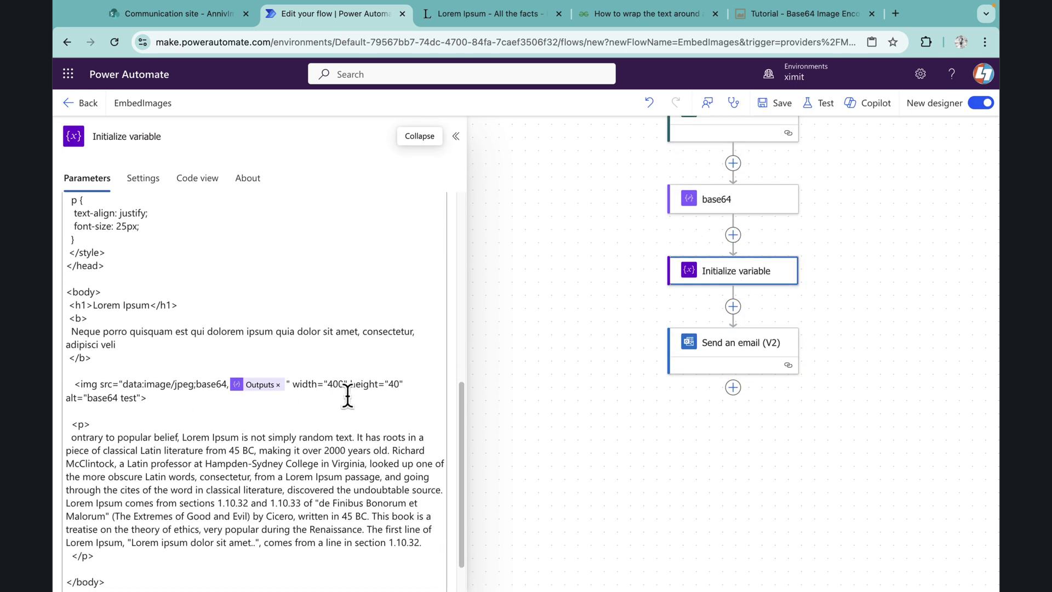
click(416, 418)
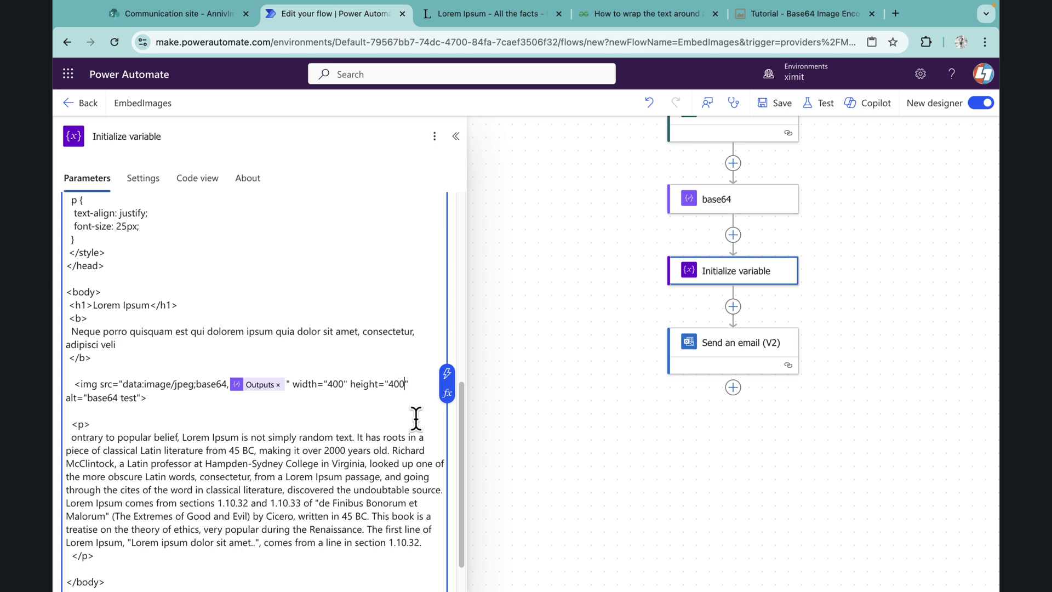
click(790, 104)
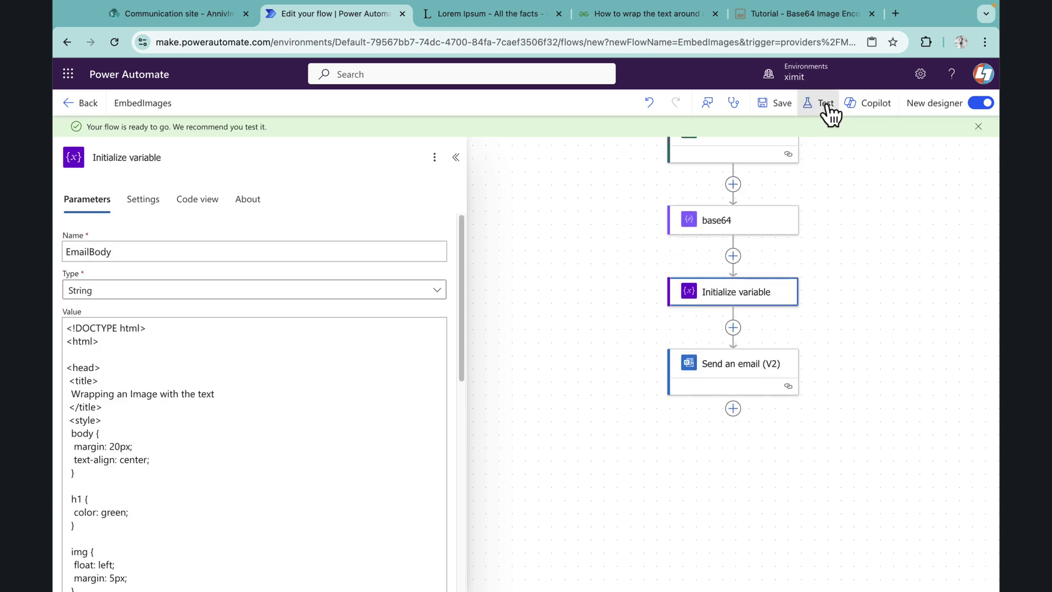
Start another manual test run of the saved EmbedImages flow
click(825, 106)
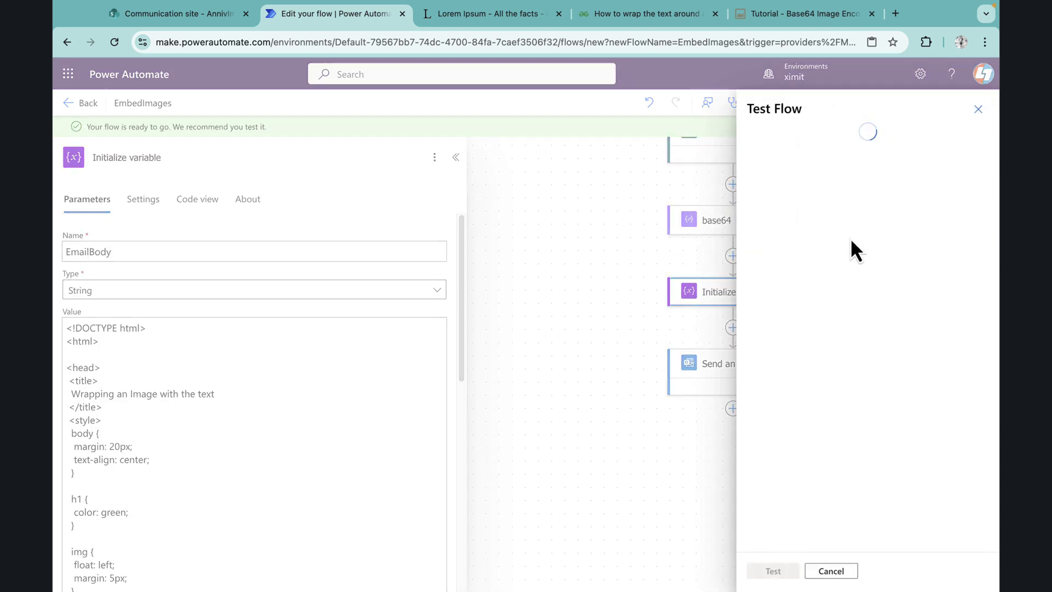
click(787, 163)
click(784, 570)
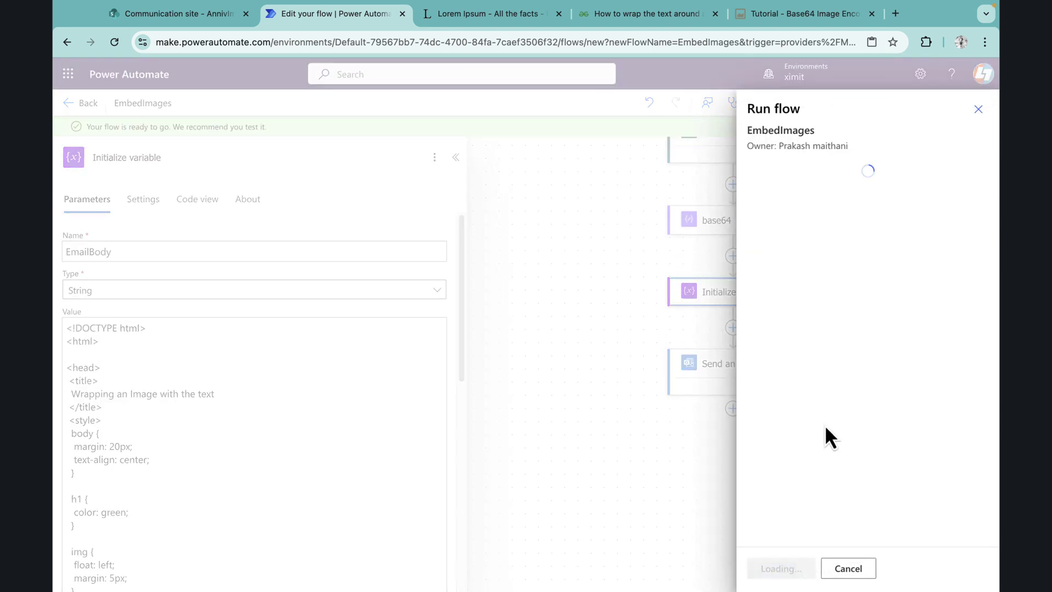
click(785, 570)
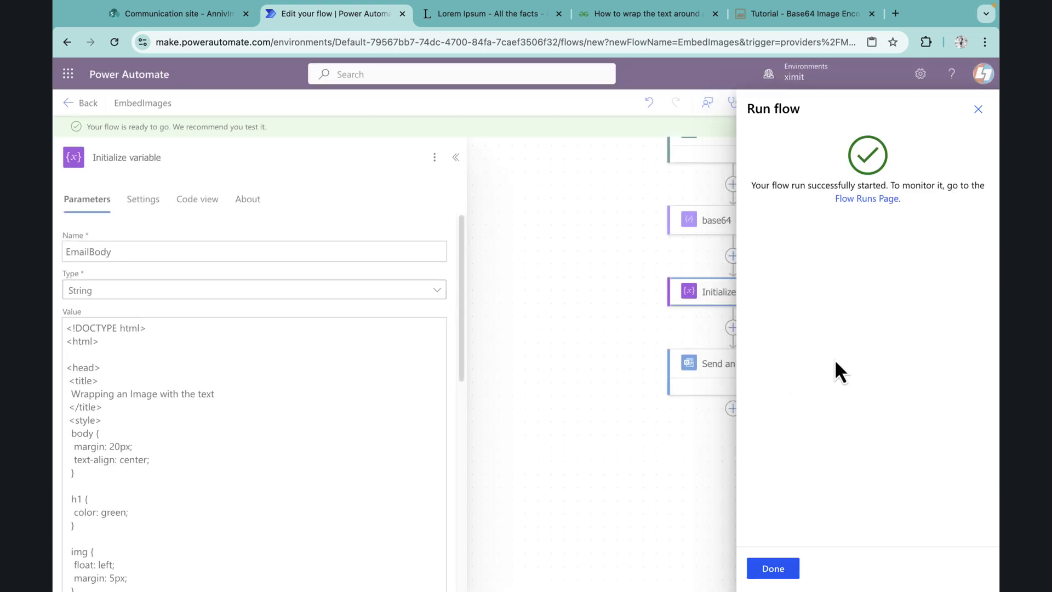
In Outlook, open the new 9:48 Test Email in its own window, inspect it, and close it
key(super+Tab)
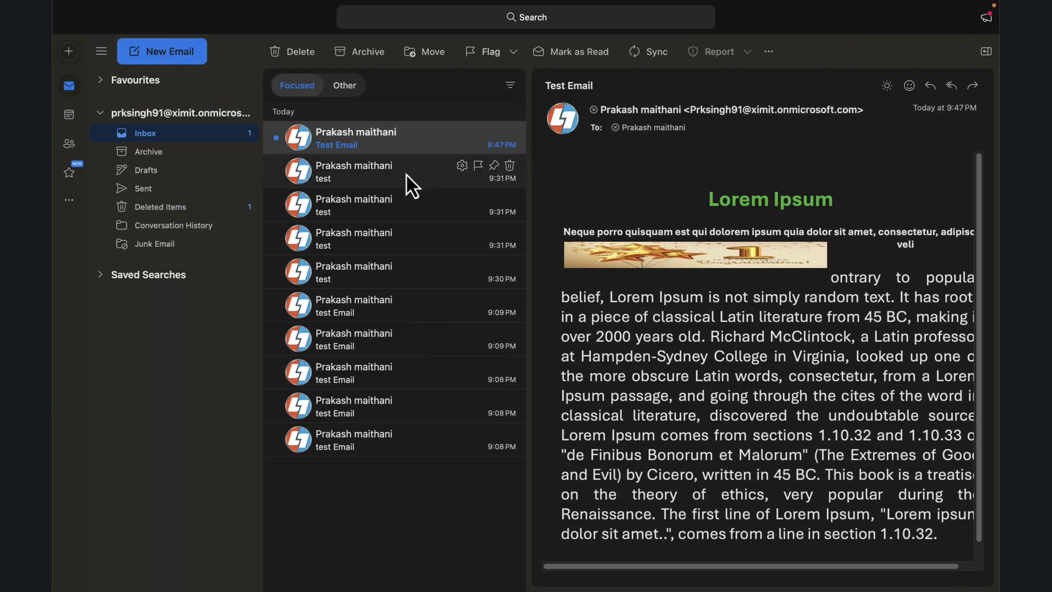
click(354, 140)
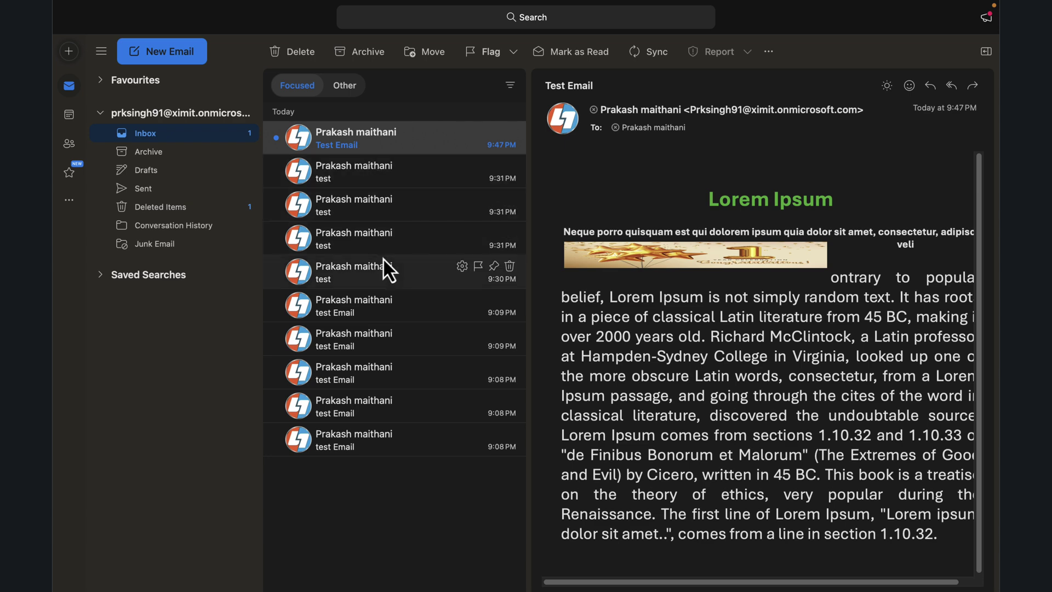
click(353, 167)
click(352, 147)
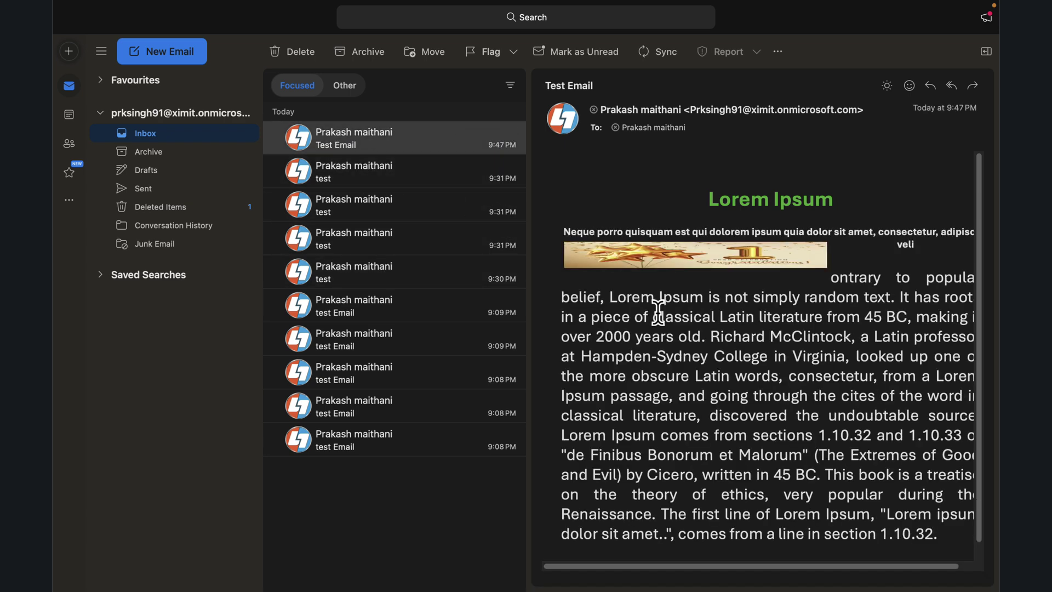
click(391, 177)
click(371, 151)
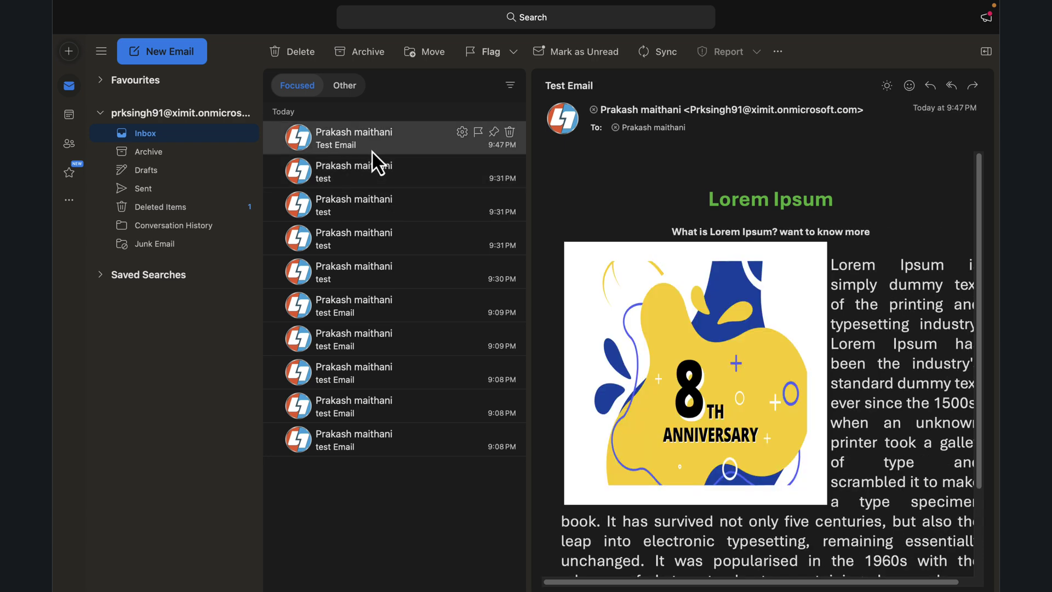
click(360, 149)
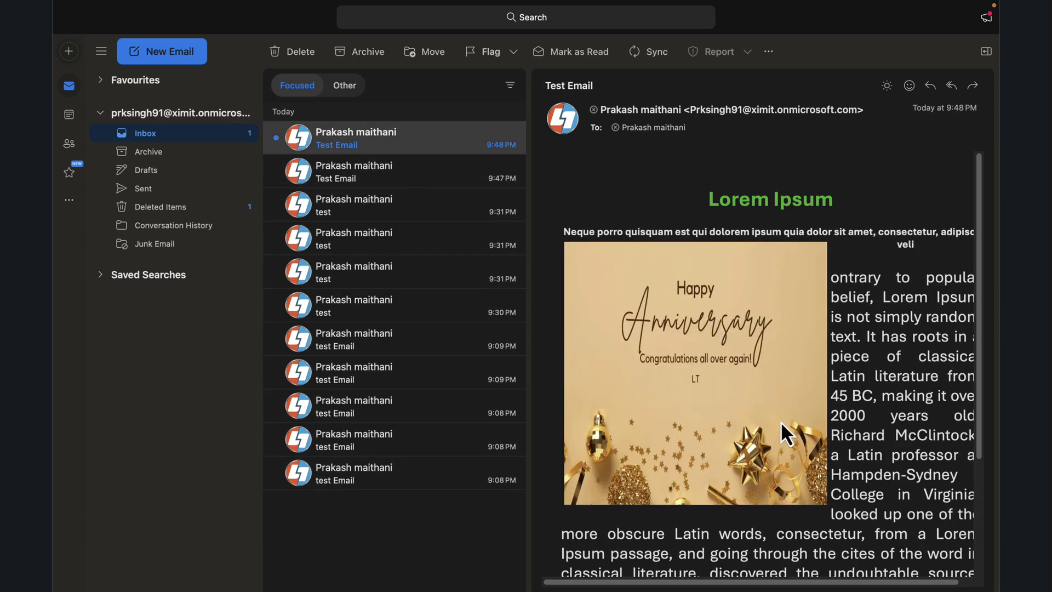
double_click(384, 140)
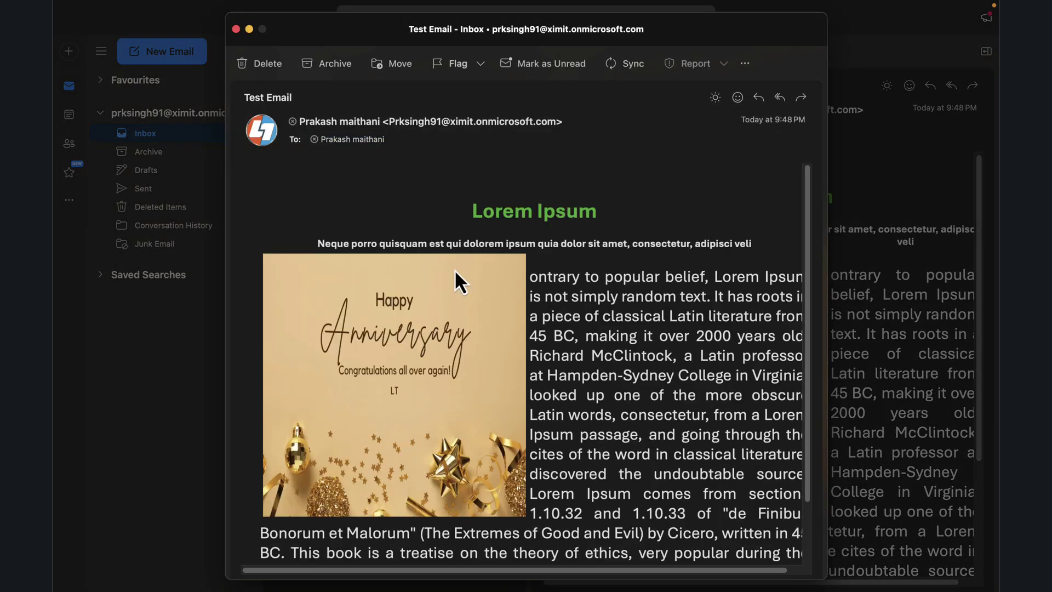
scroll(587, 369, down, 3)
scroll(434, 277, up, 3)
scroll(625, 428, down, 3)
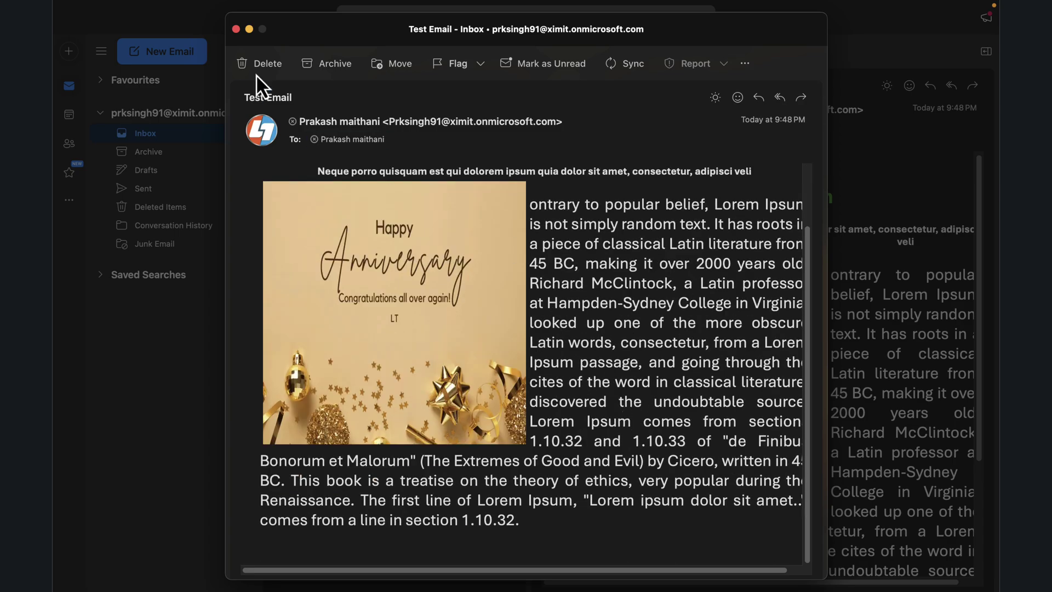
click(236, 28)
From the flow details page, run EmbedImages three more times, then go to Outlook
key(super+Tab)
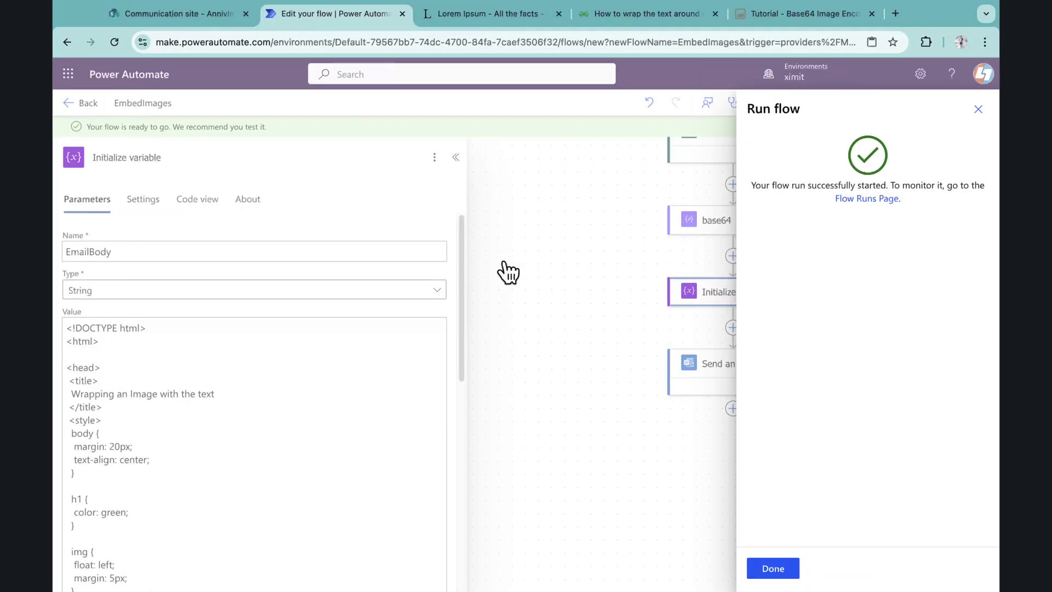
click(978, 109)
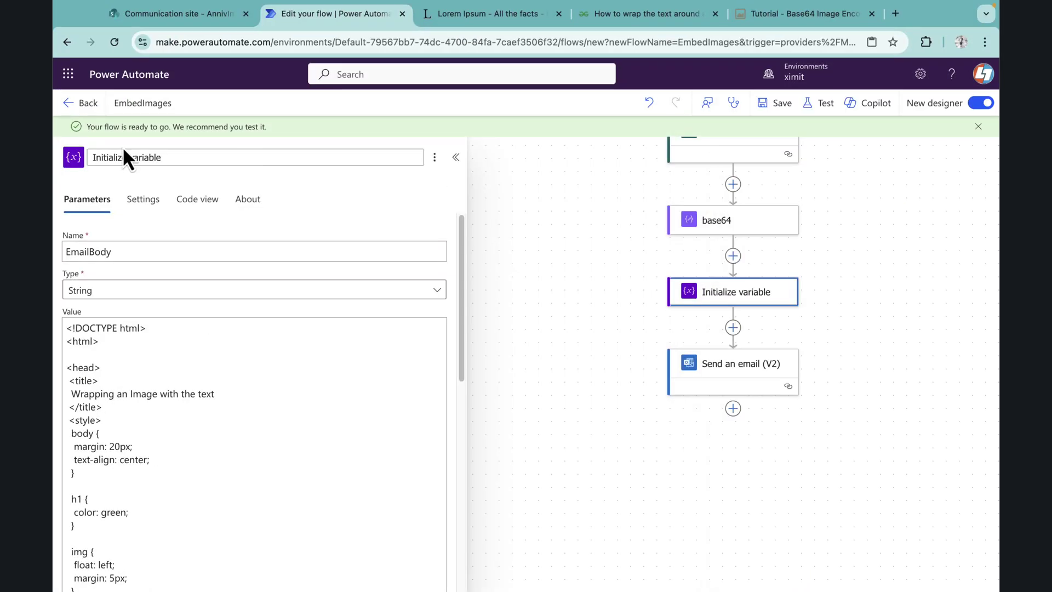
click(77, 103)
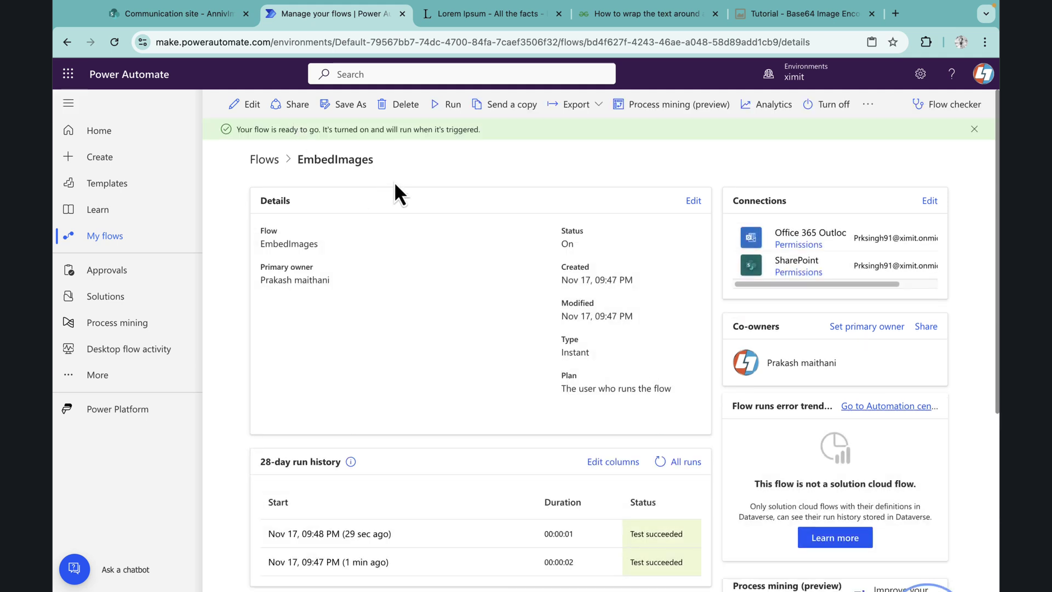
click(439, 105)
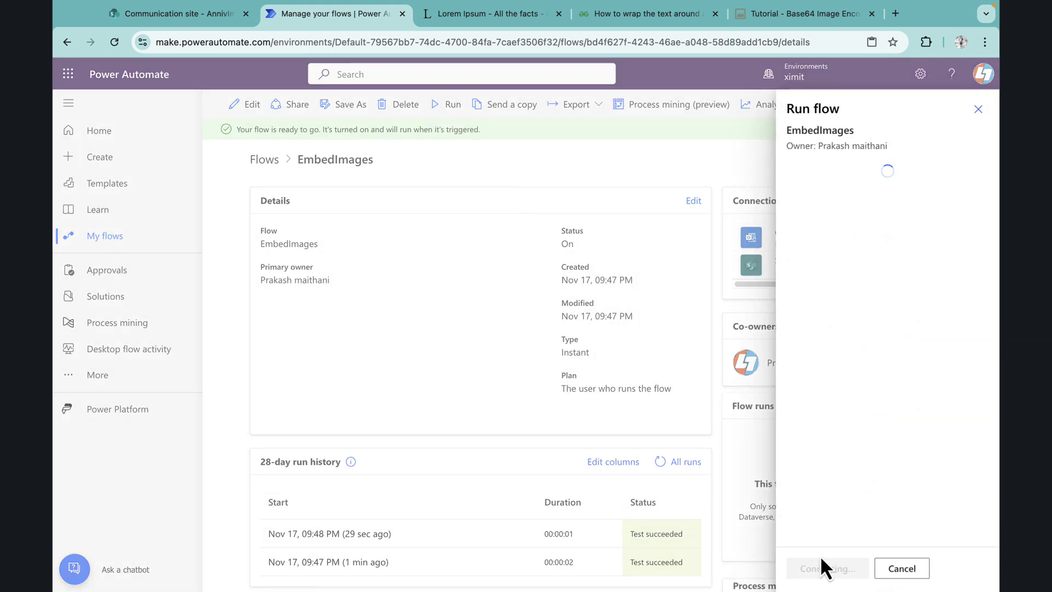
click(825, 570)
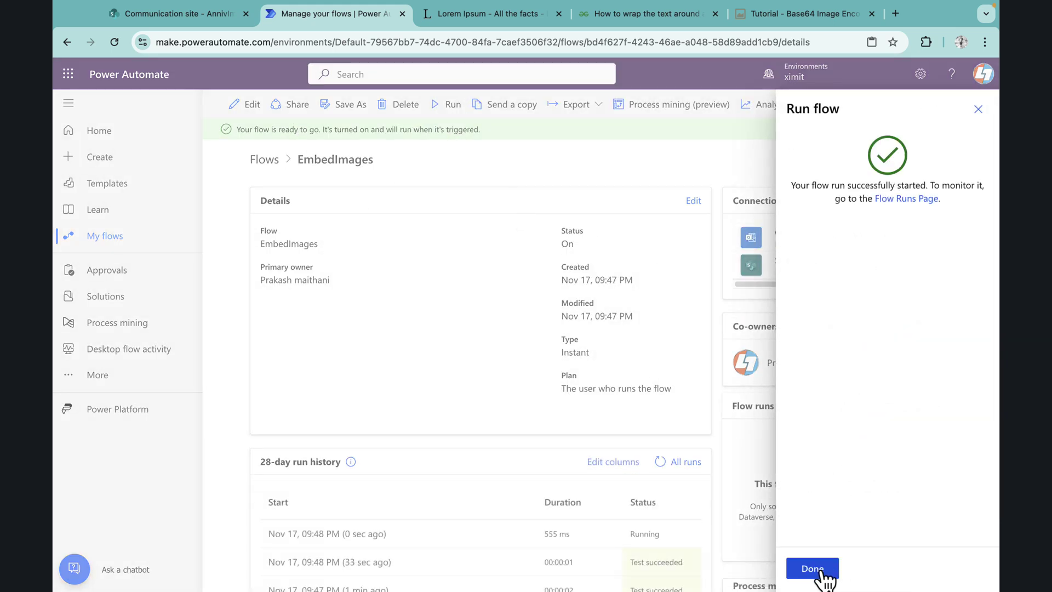
click(824, 576)
click(447, 106)
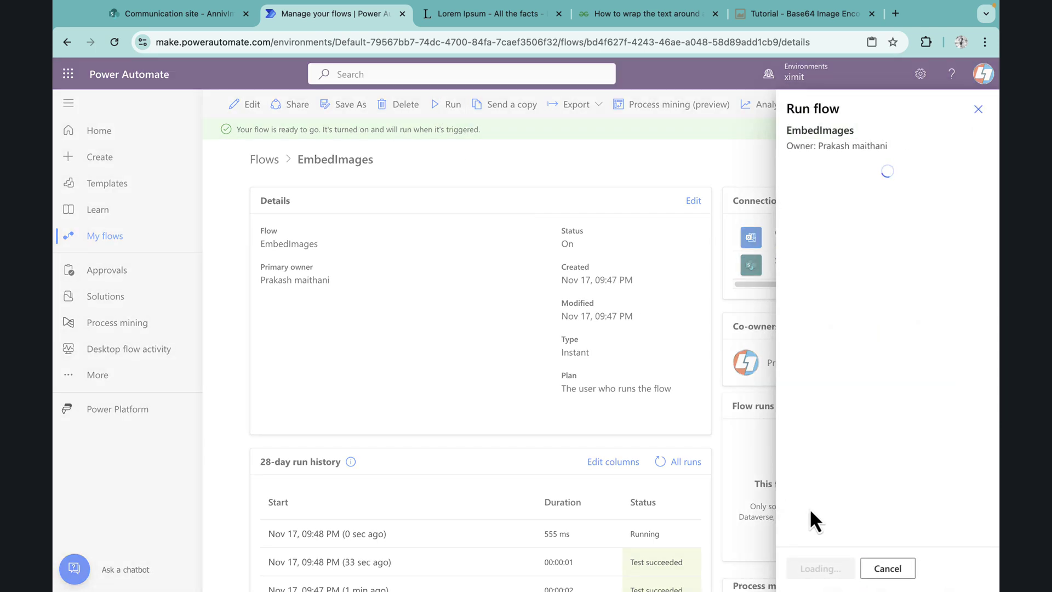
click(822, 569)
click(827, 571)
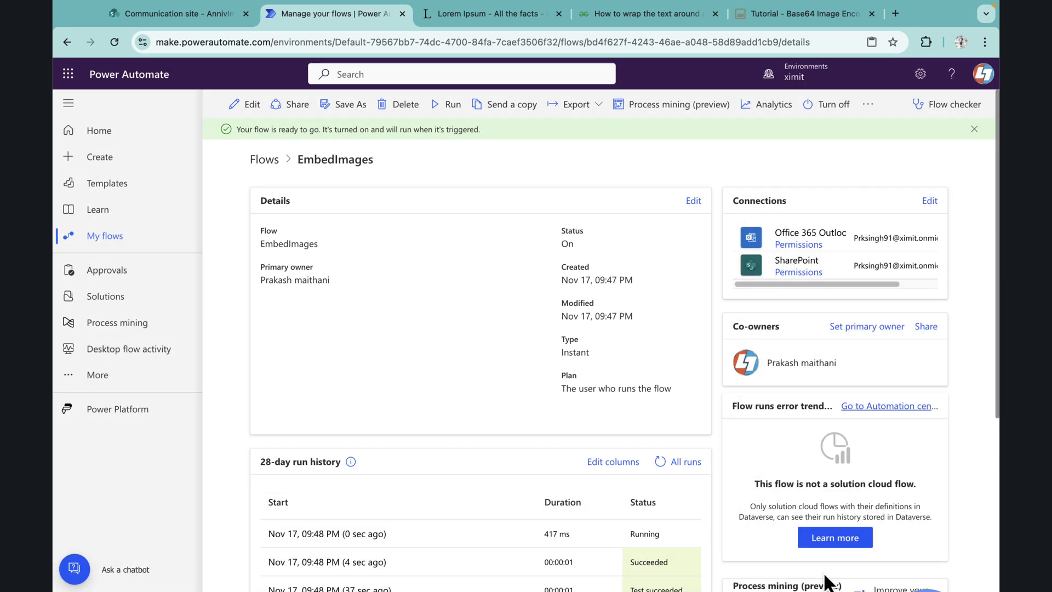
click(445, 105)
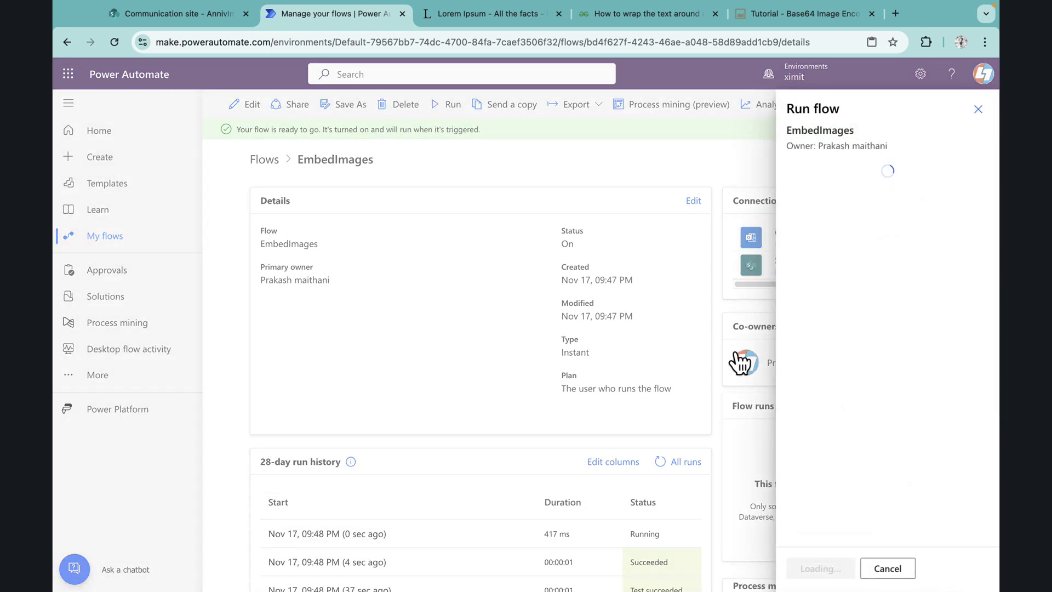
click(822, 569)
click(827, 572)
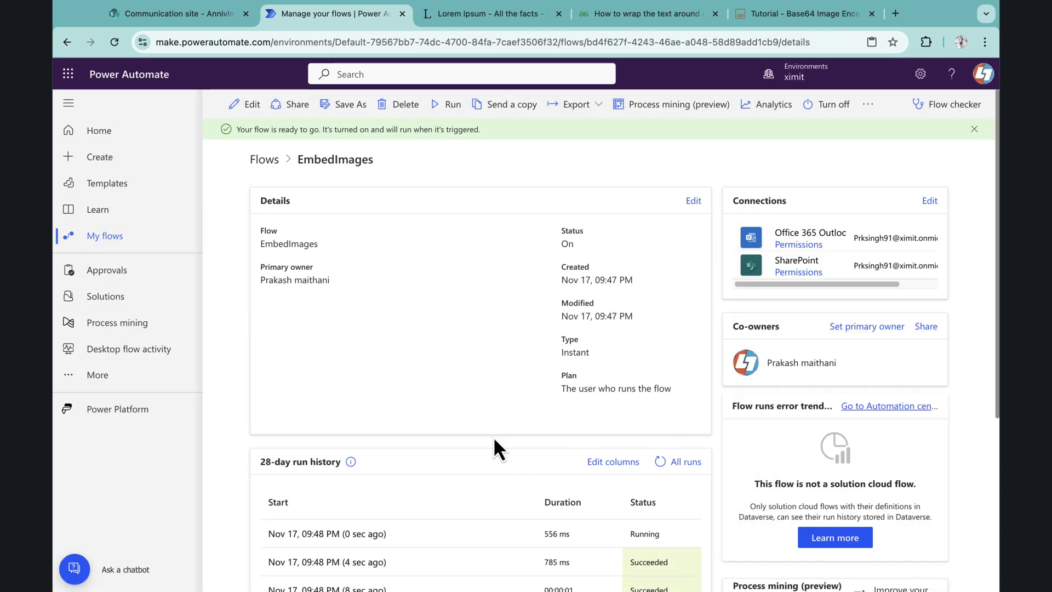
key(super+Tab)
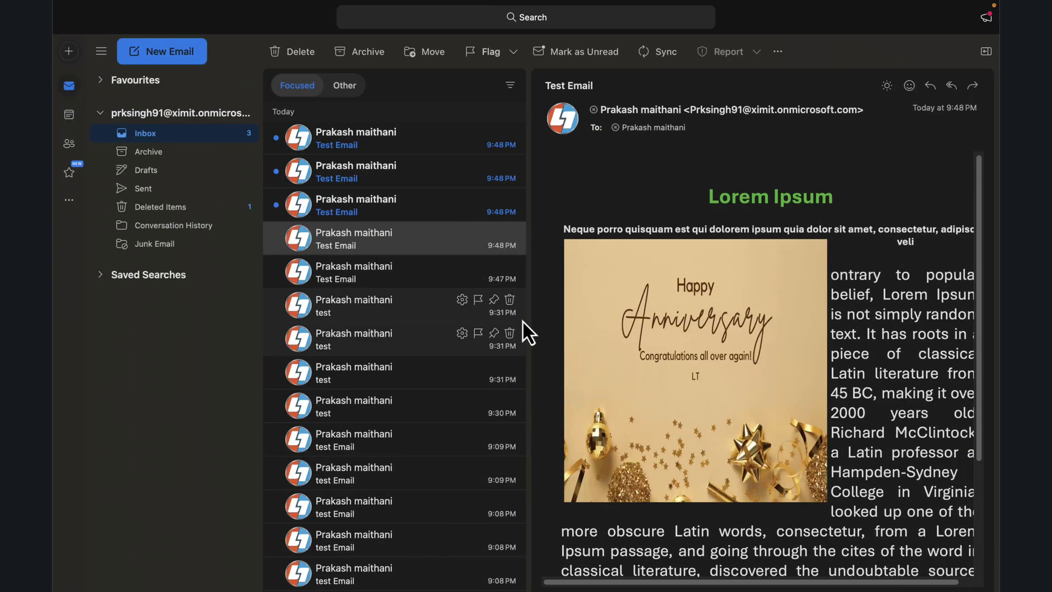
Open each of the three new Test Emails in turn, ending on the newest 9:48 PM one
click(344, 207)
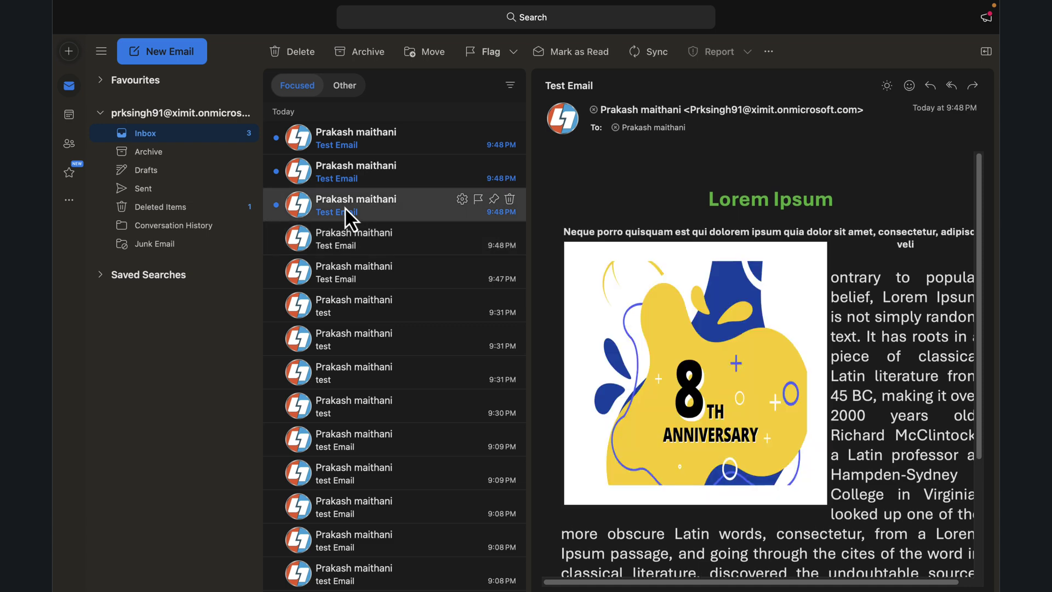
click(382, 173)
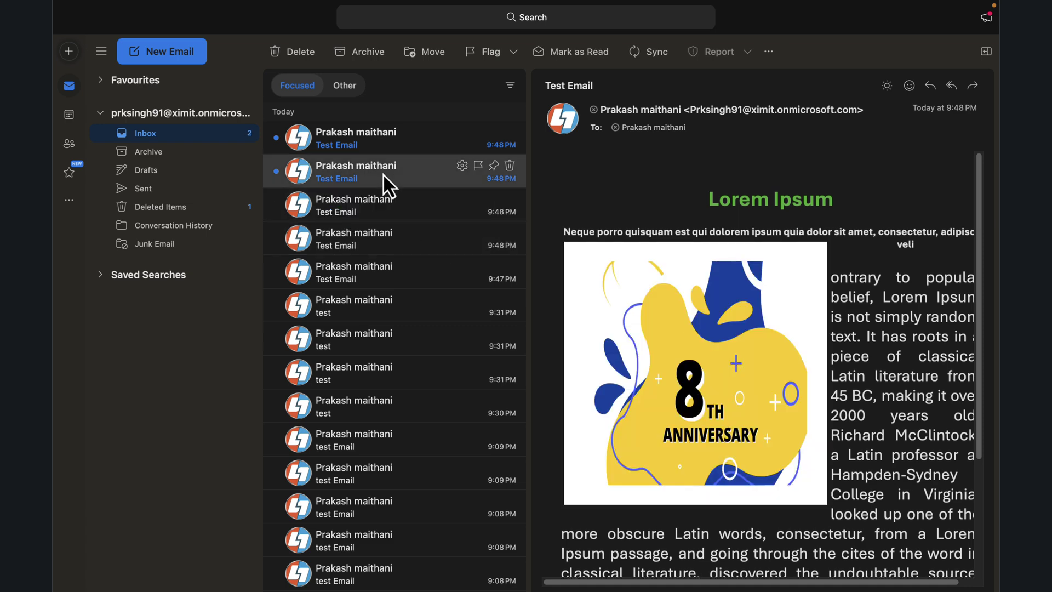
click(376, 134)
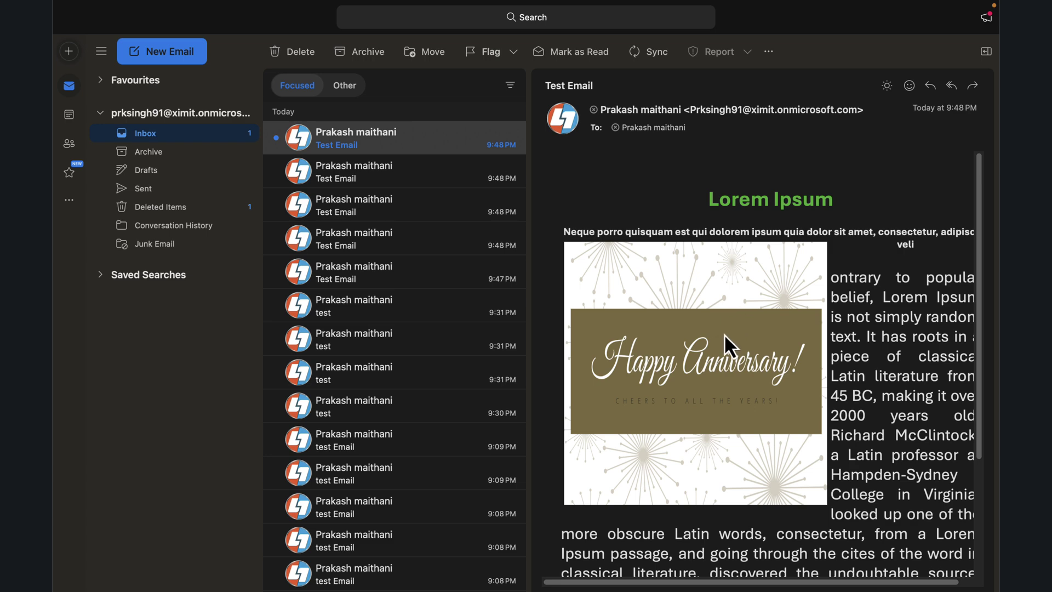
Check the newest email's text-wrapped anniversary image against the SharePoint AnnivImages library, then return to Outlook
scroll(689, 321, down, 3)
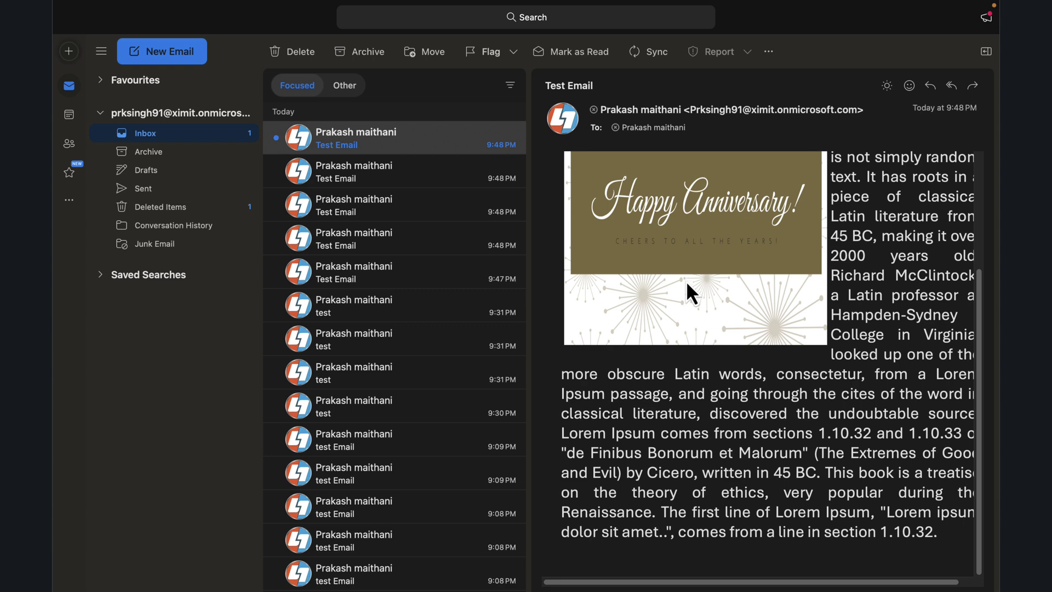
scroll(687, 282, up, 3)
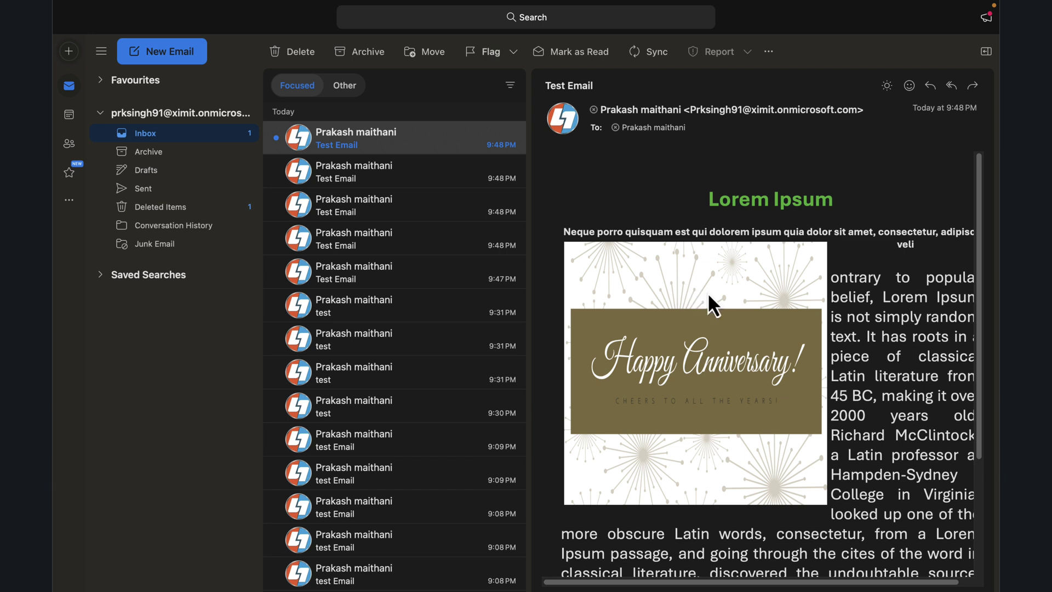
key(super+Tab)
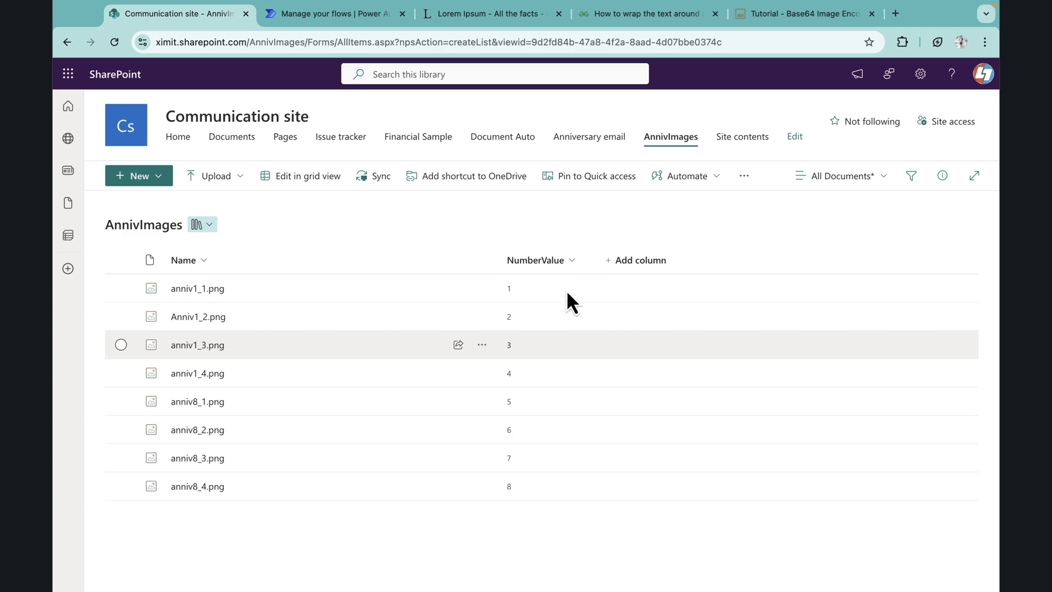
key(super+Tab)
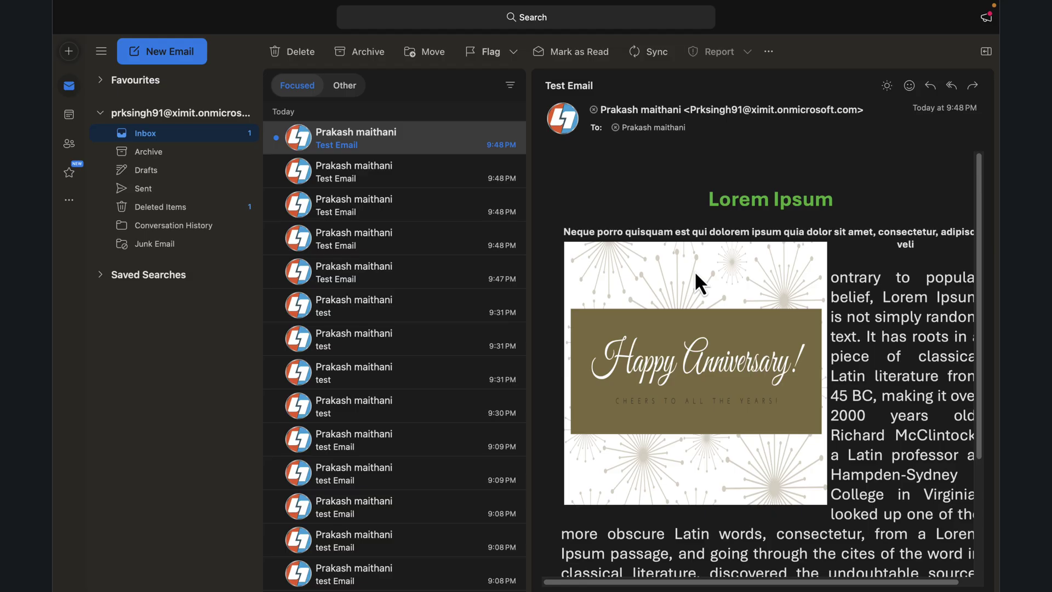